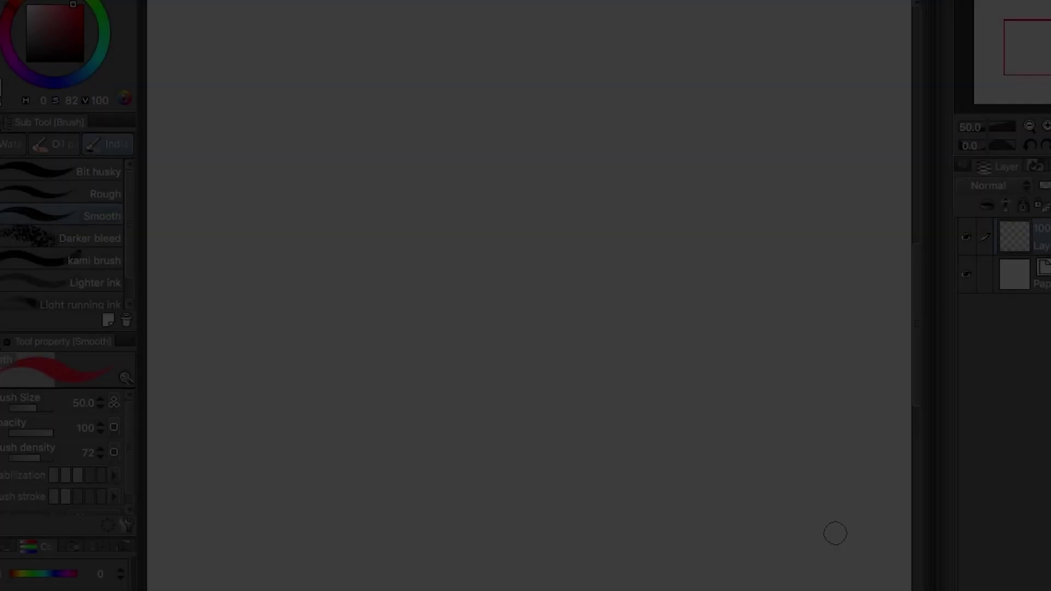
pyautogui.moveTo(509, 72)
pyautogui.mouseDown()
pyautogui.moveTo(446, 52)
pyautogui.moveTo(433, 154)
pyautogui.moveTo(391, 208)
pyautogui.mouseUp()
pyautogui.moveTo(452, 167); pyautogui.dragTo(414, 227)
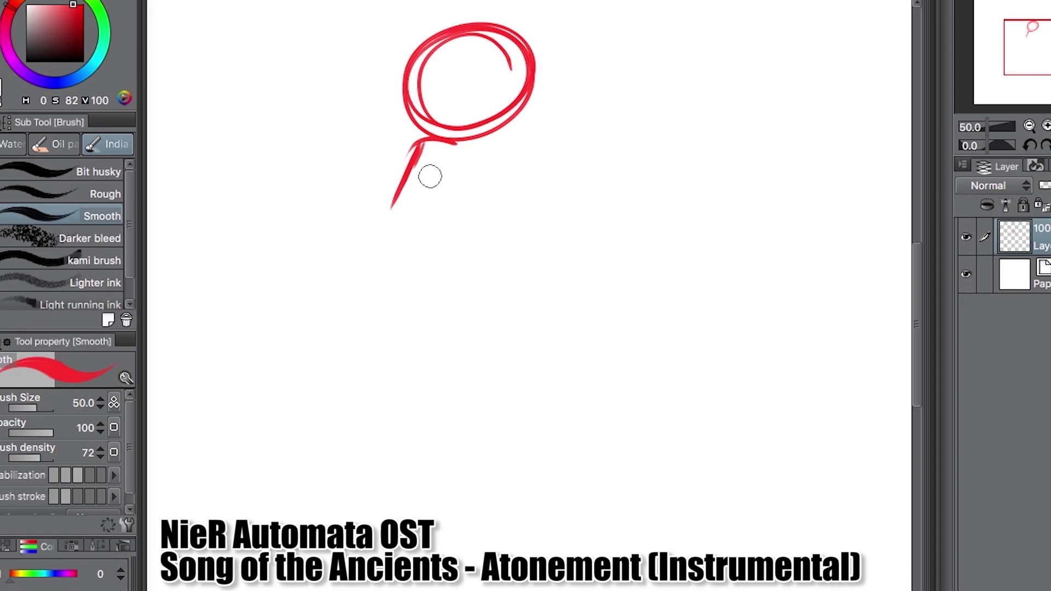
pyautogui.press('Delete')
pyautogui.moveTo(495, 137)
pyautogui.mouseDown()
pyautogui.moveTo(467, 28)
pyautogui.moveTo(564, 82)
pyautogui.moveTo(548, 159)
pyautogui.mouseUp()
pyautogui.press('Delete')
pyautogui.moveTo(509, 140); pyautogui.dragTo(483, 167)
pyautogui.moveTo(491, 204); pyautogui.dragTo(438, 258)
pyautogui.press('Delete')
pyautogui.moveTo(471, 33)
pyautogui.mouseDown()
pyautogui.moveTo(406, 173)
pyautogui.moveTo(514, 165)
pyautogui.mouseUp()
pyautogui.press('Delete')
pyautogui.press('Delete')
# - Sketch the figure's round head, raised arm, back and hip contours in red with the Smooth brush
pyautogui.moveTo(504, 72)
pyautogui.mouseDown()
pyautogui.moveTo(407, 128)
pyautogui.moveTo(480, 156)
pyautogui.mouseUp()
pyautogui.moveTo(432, 147); pyautogui.dragTo(378, 206)
pyautogui.moveTo(457, 178); pyautogui.dragTo(386, 226)
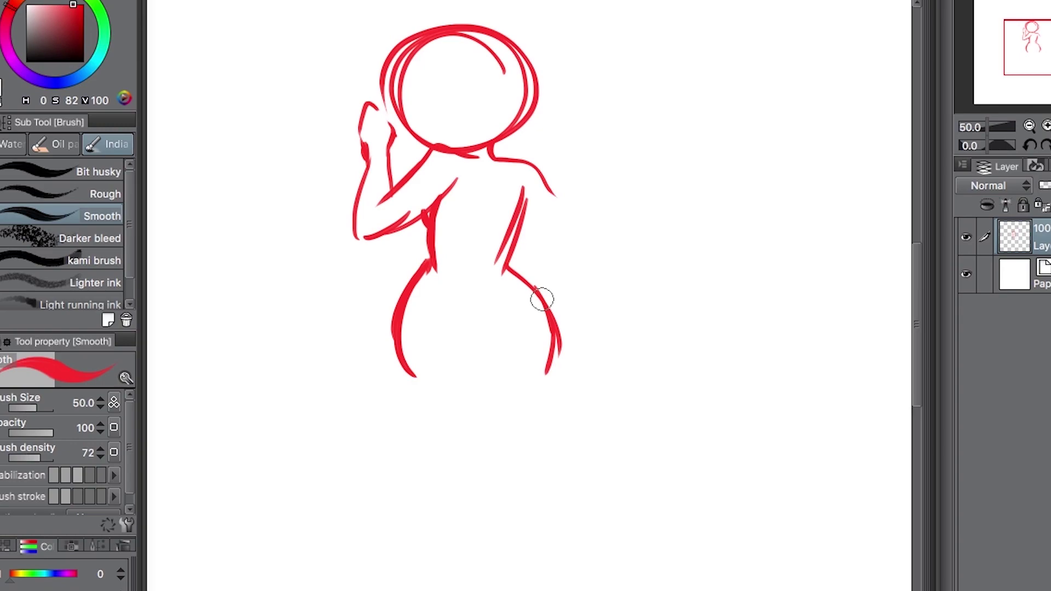
pyautogui.moveTo(427, 269); pyautogui.dragTo(402, 345)
pyautogui.moveTo(523, 204); pyautogui.dragTo(496, 274)
# - Sketch both legs with feet, and the bent arm resting its hand on the hip
pyautogui.scroll(-2, 496, 274)
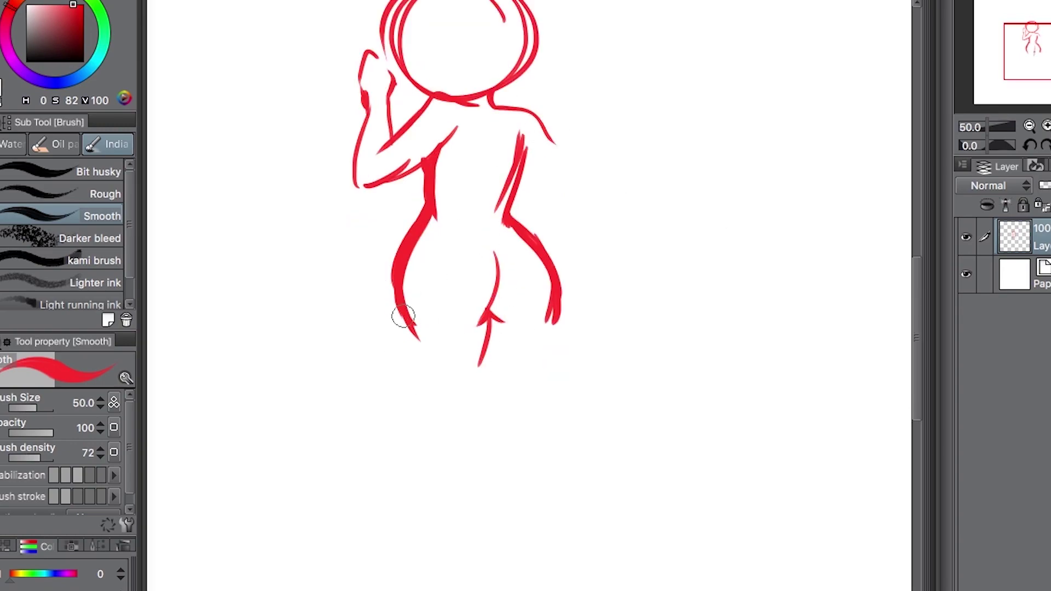
pyautogui.scroll(-5, 513, 245)
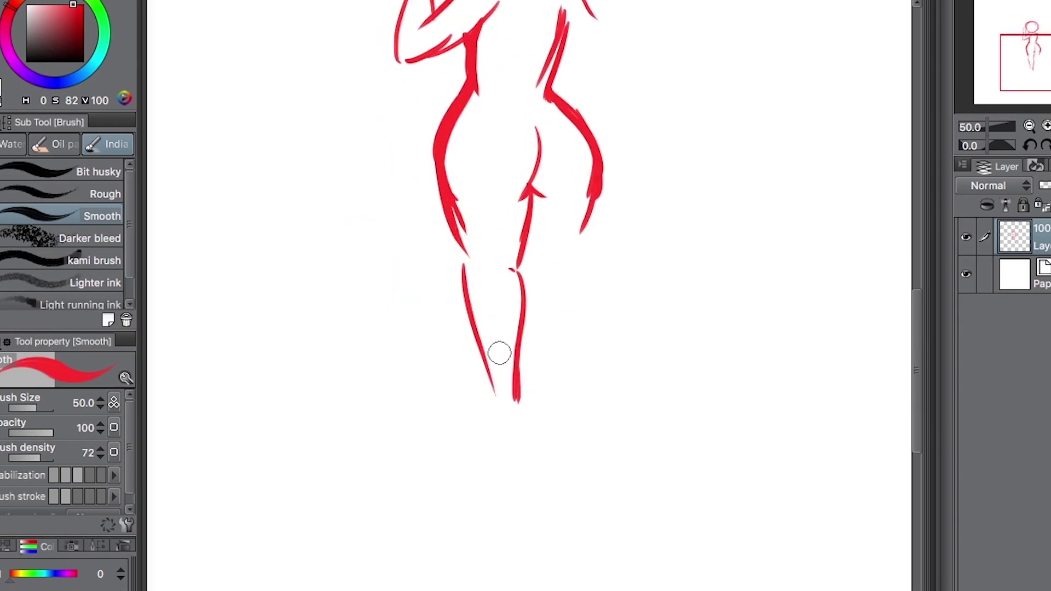
pyautogui.scroll(2, 481, 445)
pyautogui.press('e')
pyautogui.press('b')
pyautogui.moveTo(520, 452); pyautogui.dragTo(508, 479)
pyautogui.scroll(2, 508, 479)
pyautogui.moveTo(512, 88); pyautogui.dragTo(565, 127)
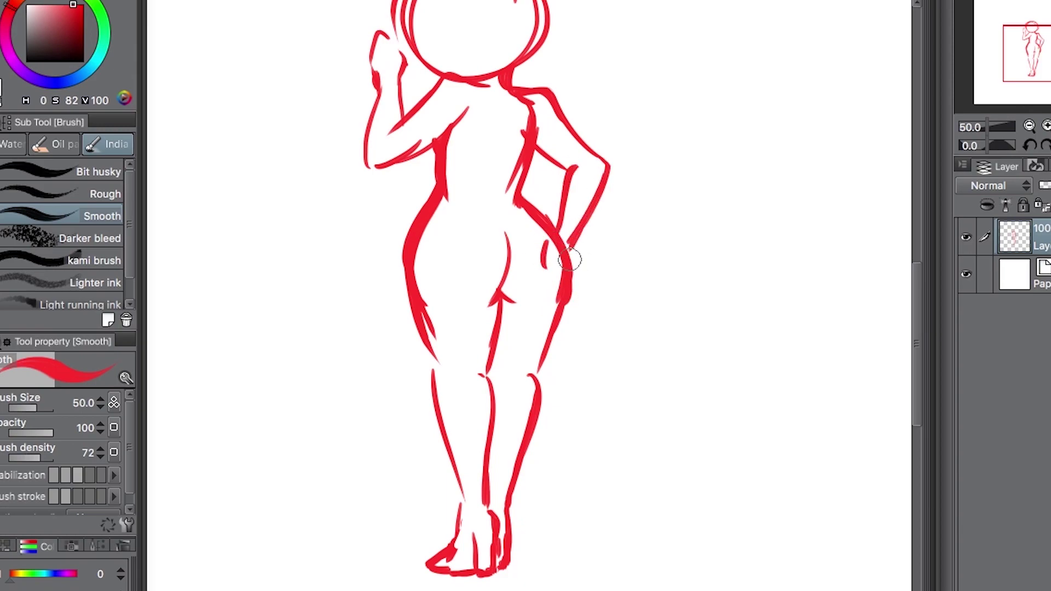
# - Sketch the hair around the head, with a swept fringe and pointed strands flicking out at the back
pyautogui.scroll(3, 562, 132)
pyautogui.moveTo(553, 49); pyautogui.dragTo(463, 129)
pyautogui.moveTo(553, 82); pyautogui.dragTo(466, 159)
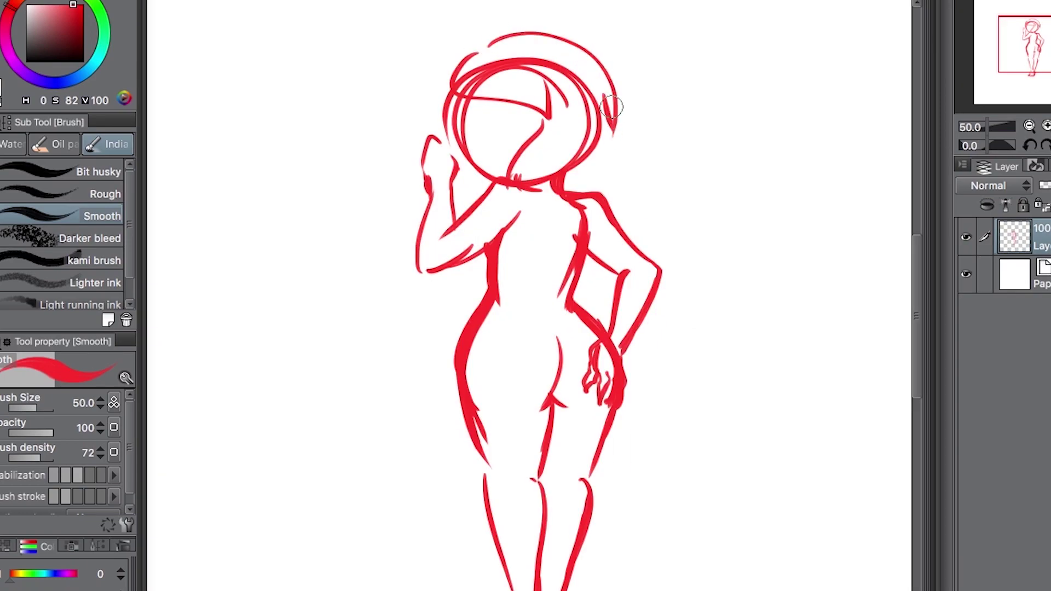
pyautogui.hotkey('ctrl', 'z')
pyautogui.moveTo(488, 43); pyautogui.dragTo(602, 131)
pyautogui.moveTo(602, 134); pyautogui.dragTo(555, 178)
pyautogui.moveTo(477, 55); pyautogui.dragTo(569, 104)
pyautogui.moveTo(471, 44); pyautogui.dragTo(580, 121)
pyautogui.moveTo(458, 71); pyautogui.dragTo(559, 91)
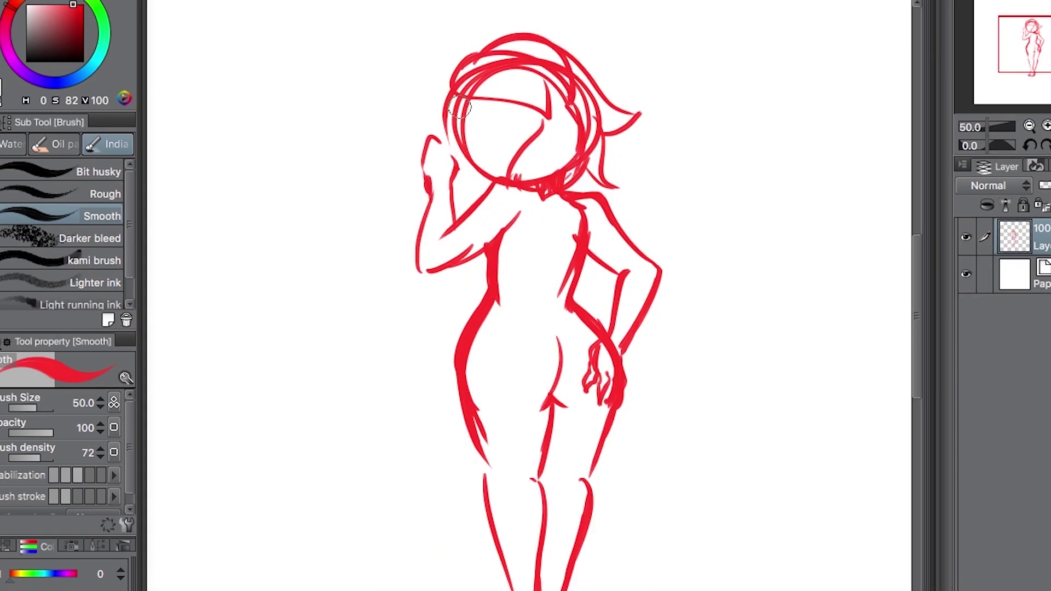
# - Select part of the head sketch, adjust it with a transform and deselect it
pyautogui.press('m')
pyautogui.moveTo(478, 175)
pyautogui.mouseDown()
pyautogui.moveTo(482, 189)
pyautogui.moveTo(545, 200)
pyautogui.mouseUp()
pyautogui.hotkey('ctrl', 't')
pyautogui.press('Return')
pyautogui.hotkey('ctrl', 'd')
# - Sketch the furry sleeve trim and collar, then the bodysuit's back lines and the heart-shaped cutout
pyautogui.press('b')
pyautogui.moveTo(415, 256); pyautogui.dragTo(440, 211)
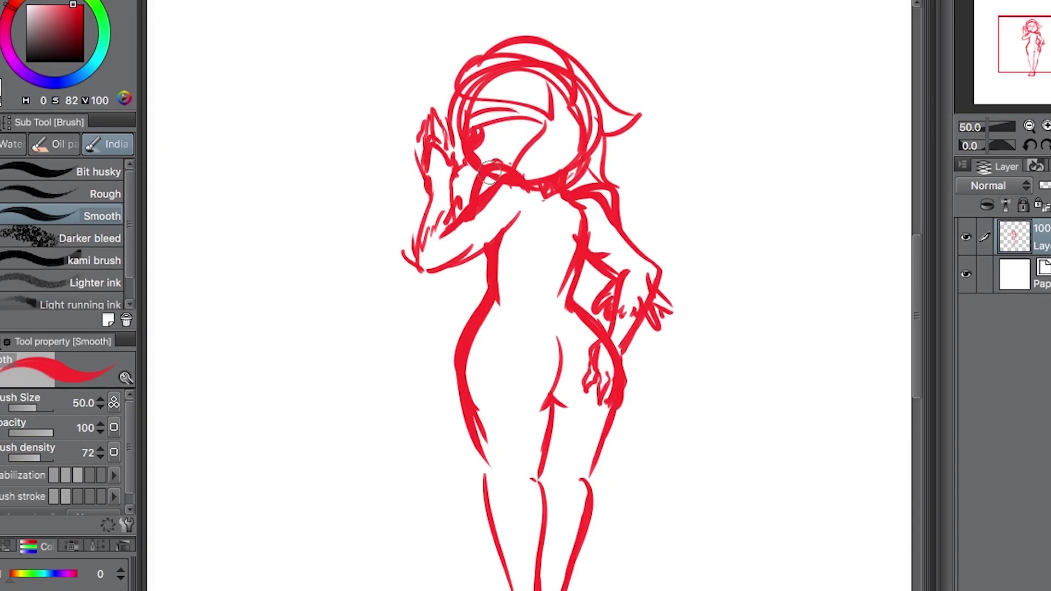
pyautogui.moveTo(491, 172); pyautogui.dragTo(515, 167)
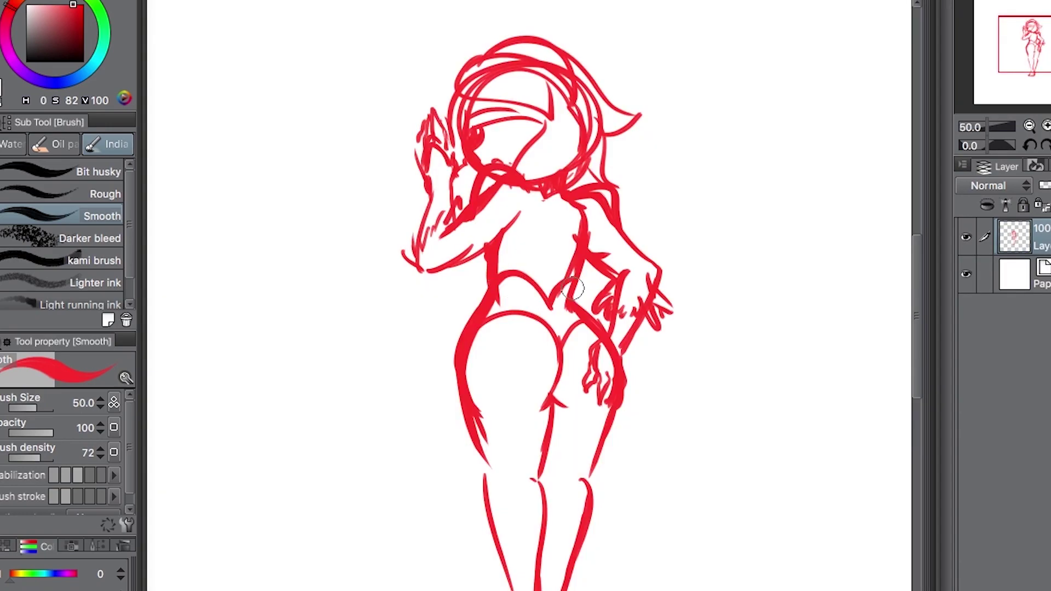
pyautogui.moveTo(570, 282); pyautogui.dragTo(557, 306)
pyautogui.click(547, 219)
# - Sketch the stocking bands, high heels and ground shapes beside the feet, and reinforce the hair at the neck
pyautogui.scroll(-5, 542, 267)
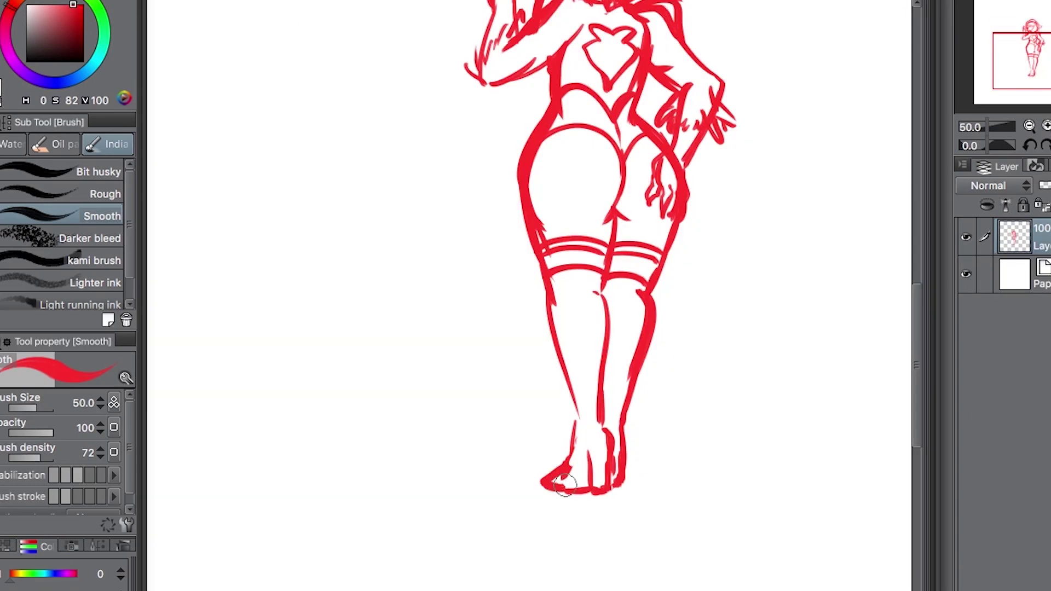
pyautogui.moveTo(498, 490); pyautogui.dragTo(322, 503)
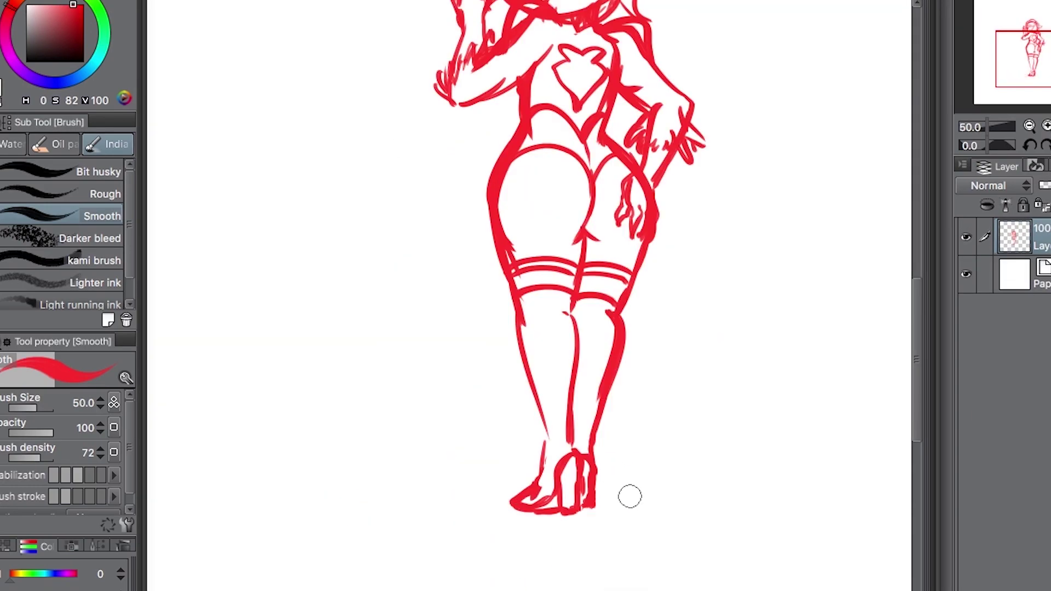
pyautogui.moveTo(638, 481); pyautogui.dragTo(703, 527)
pyautogui.scroll(3, 680, 125)
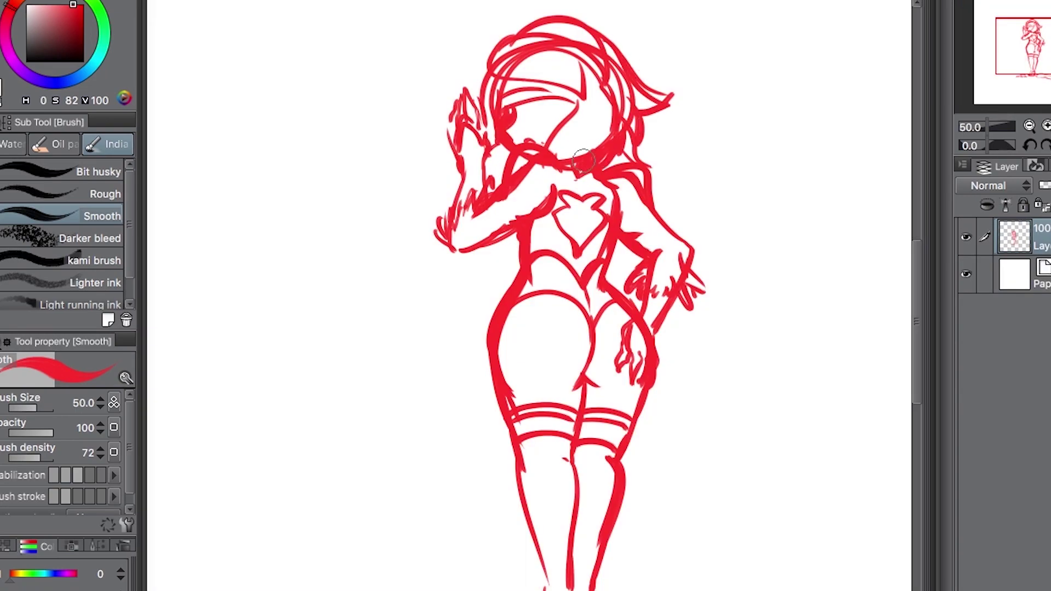
pyautogui.moveTo(624, 145); pyautogui.dragTo(545, 168)
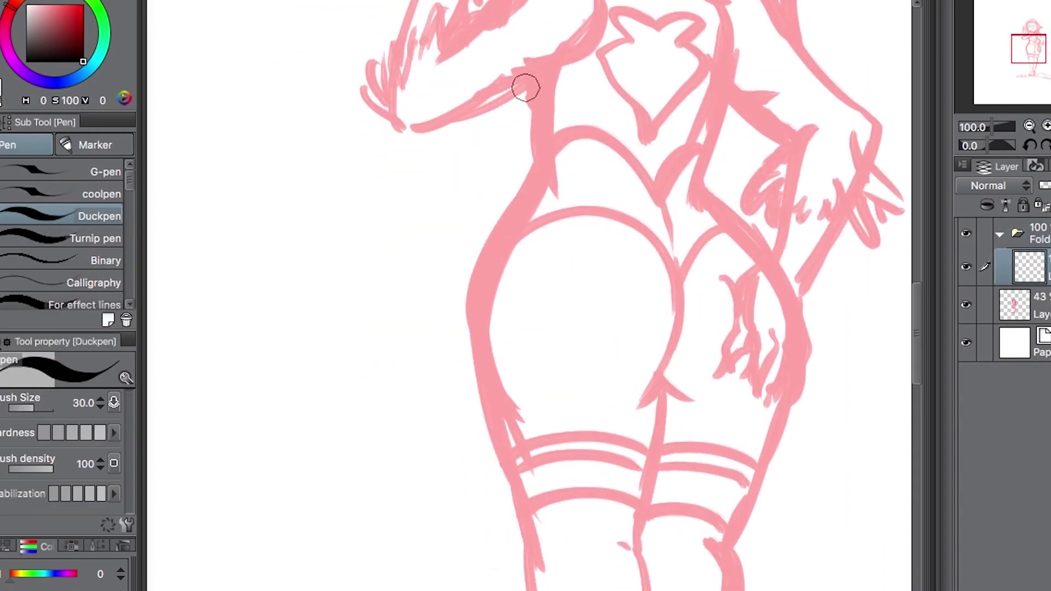
# - Ink both side contours from the waist to the upper thighs in black with the Duckpen, redoing the strokes as needed
pyautogui.moveTo(743, 77); pyautogui.dragTo(786, 317)
pyautogui.moveTo(534, 55)
pyautogui.mouseDown()
pyautogui.moveTo(507, 450)
pyautogui.moveTo(540, 70)
pyautogui.moveTo(519, 448)
pyautogui.mouseUp()
pyautogui.hotkey('ctrl', 'z')
pyautogui.hotkey('ctrl', 'z')
pyautogui.hotkey('ctrl', 'z')
pyautogui.moveTo(746, 61)
pyautogui.mouseDown()
pyautogui.moveTo(772, 347)
pyautogui.moveTo(746, 458)
pyautogui.moveTo(758, 441)
pyautogui.mouseUp()
pyautogui.hotkey('ctrl', 'z')
pyautogui.hotkey('ctrl', 'z')
pyautogui.hotkey('ctrl', 'z')
pyautogui.hotkey('ctrl', 'z')
pyautogui.moveTo(751, 74)
pyautogui.mouseDown()
pyautogui.moveTo(745, 454)
pyautogui.moveTo(756, 438)
pyautogui.mouseUp()
pyautogui.hotkey('ctrl', 'z')
pyautogui.moveTo(753, 82); pyautogui.dragTo(742, 446)
pyautogui.hotkey('ctrl', 'z')
pyautogui.moveTo(745, 52); pyautogui.dragTo(758, 408)
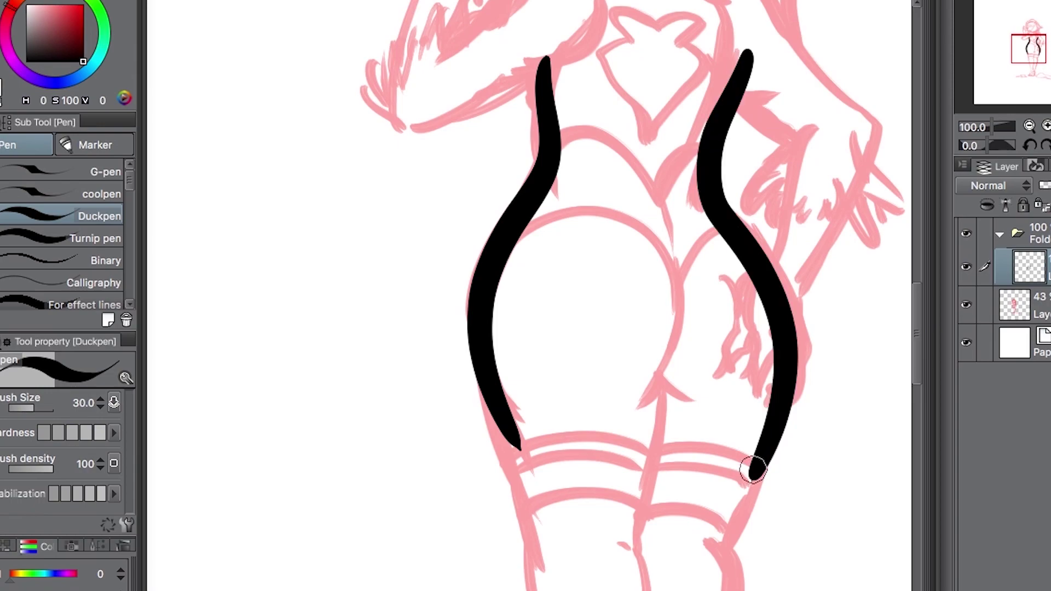
# - On a new layer, ink the curved centre line between the hips and the short crease at its lower end
pyautogui.scroll(-5, 602, 296)
pyautogui.hotkey('ctrl', 'shift', 'n')
pyautogui.moveTo(614, 44)
pyautogui.mouseDown()
pyautogui.moveTo(600, 159)
pyautogui.moveTo(618, 41)
pyautogui.moveTo(566, 216)
pyautogui.mouseUp()
pyautogui.hotkey('ctrl', 'z')
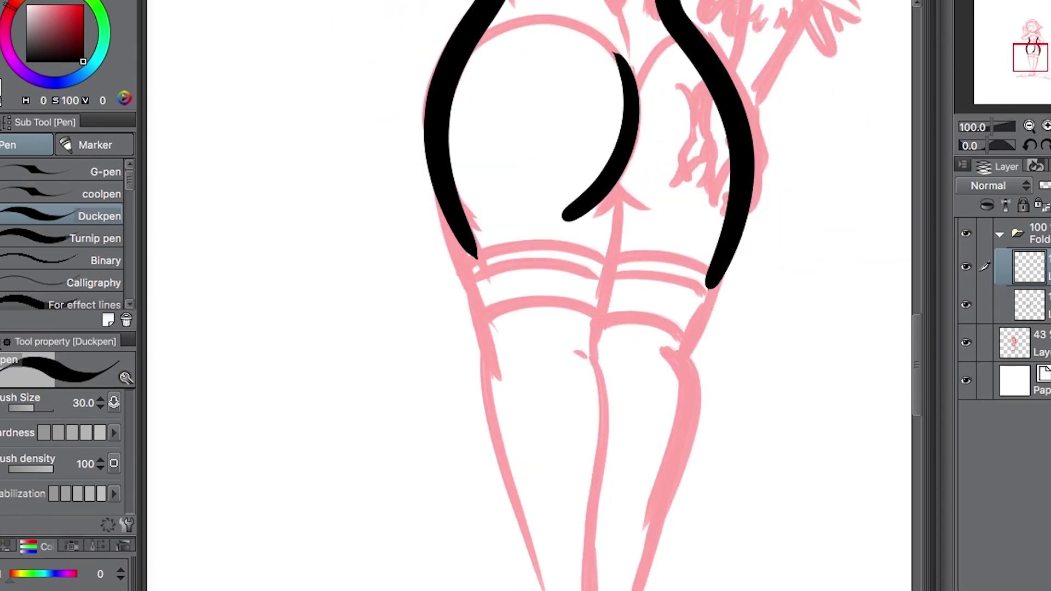
pyautogui.moveTo(630, 205); pyautogui.dragTo(648, 215)
# - Thin and taper the centre crease lines with the Hard eraser
pyautogui.press('e')
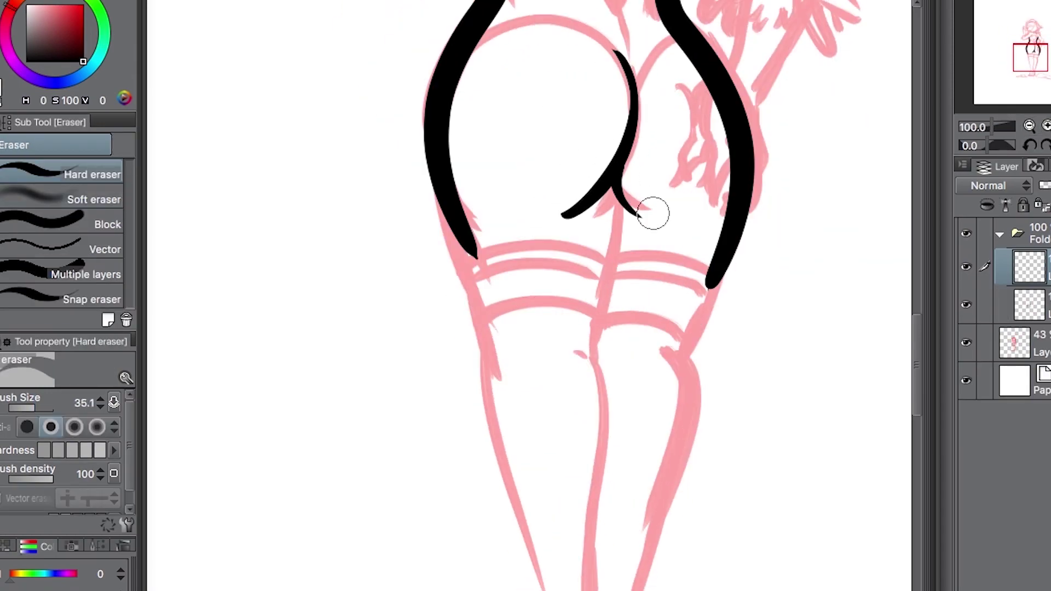
pyautogui.scroll(5, 560, 215)
pyautogui.press('p')
pyautogui.press('e')
pyautogui.moveTo(623, 176); pyautogui.dragTo(608, 323)
pyautogui.scroll(-5, 592, 219)
pyautogui.press('p')
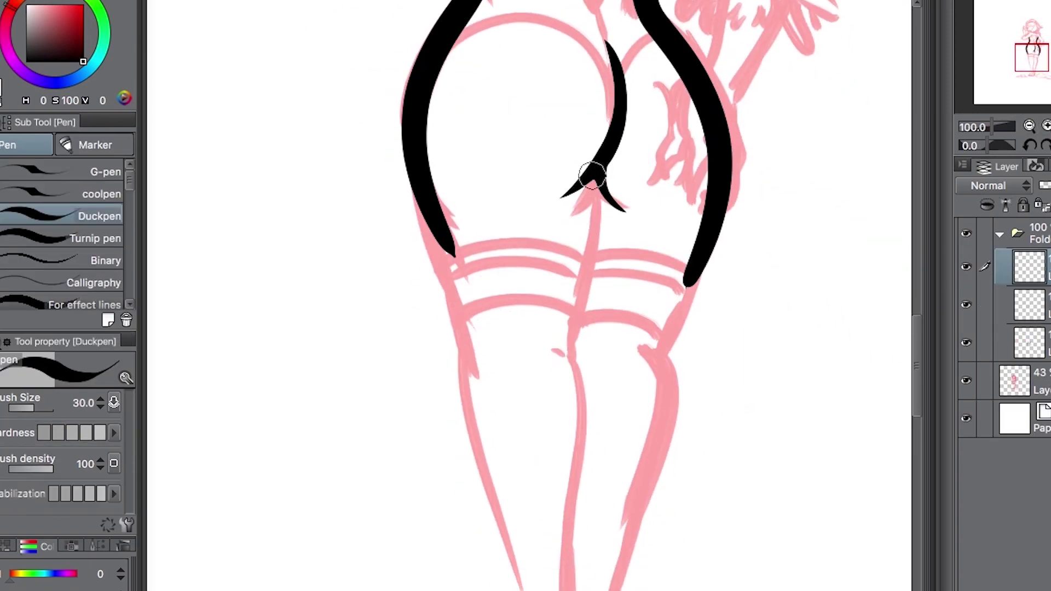
pyautogui.moveTo(590, 184); pyautogui.dragTo(554, 363)
pyautogui.press('e')
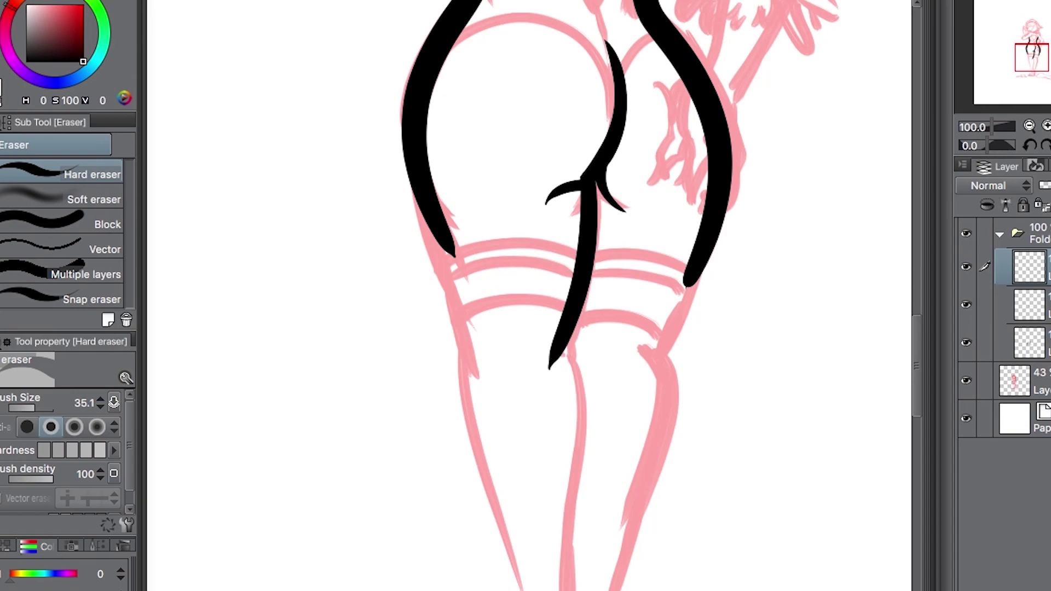
pyautogui.hotkey('ctrl', 'shift', 'n')
pyautogui.hotkey('ctrl', 'z')
pyautogui.press('p')
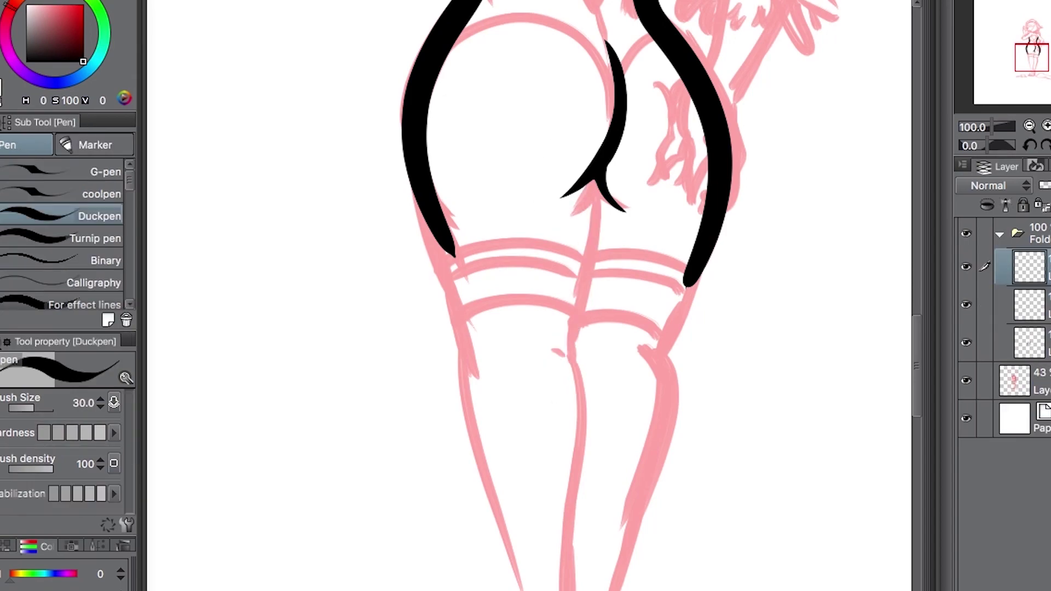
# - Ink the inner leg line from the crease to the knee and down the calf to the ankle
pyautogui.moveTo(590, 183); pyautogui.dragTo(545, 348)
pyautogui.hotkey('ctrl', 'z')
pyautogui.scroll(-8, 547, 328)
pyautogui.scroll(3, 548, 328)
pyautogui.moveTo(592, 30)
pyautogui.mouseDown()
pyautogui.moveTo(566, 512)
pyautogui.moveTo(597, 44)
pyautogui.mouseUp()
pyautogui.press('e')
pyautogui.press('p')
# - On a new layer, ink the left leg's outer contour from the thigh to the ankle
pyautogui.hotkey('ctrl', 'shift', 'n')
pyautogui.moveTo(422, 71); pyautogui.dragTo(527, 505)
pyautogui.hotkey('ctrl', 'z')
pyautogui.moveTo(449, 128); pyautogui.dragTo(530, 493)
pyautogui.hotkey('ctrl', 'z')
pyautogui.moveTo(469, 240); pyautogui.dragTo(530, 492)
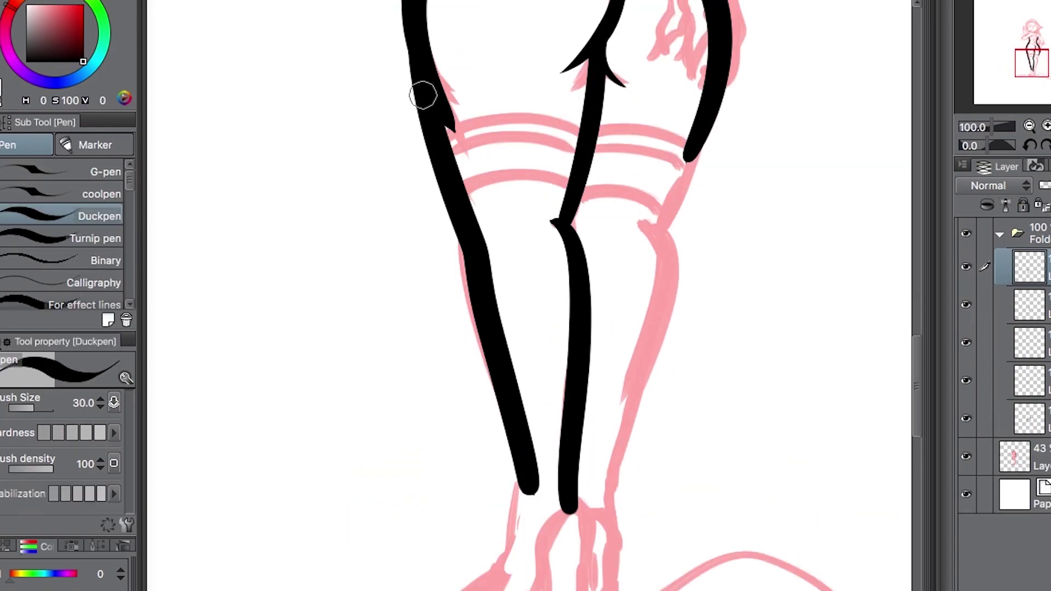
# - Erase the overlapping end of the hip contour at the left thigh
pyautogui.scroll(-3, 529, 295)
pyautogui.scroll(5, 384, 286)
pyautogui.press('e')
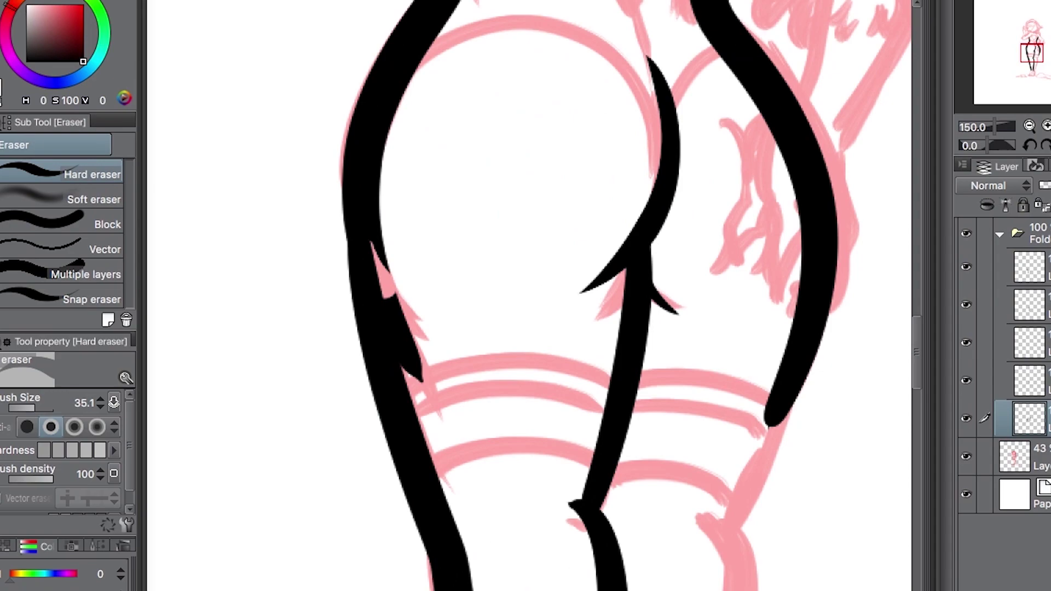
pyautogui.moveTo(411, 361); pyautogui.dragTo(387, 275)
# - Ink the left shoe's heel, with its back contour and inner edge
pyautogui.scroll(-2, 699, 223)
pyautogui.scroll(1, 555, 258)
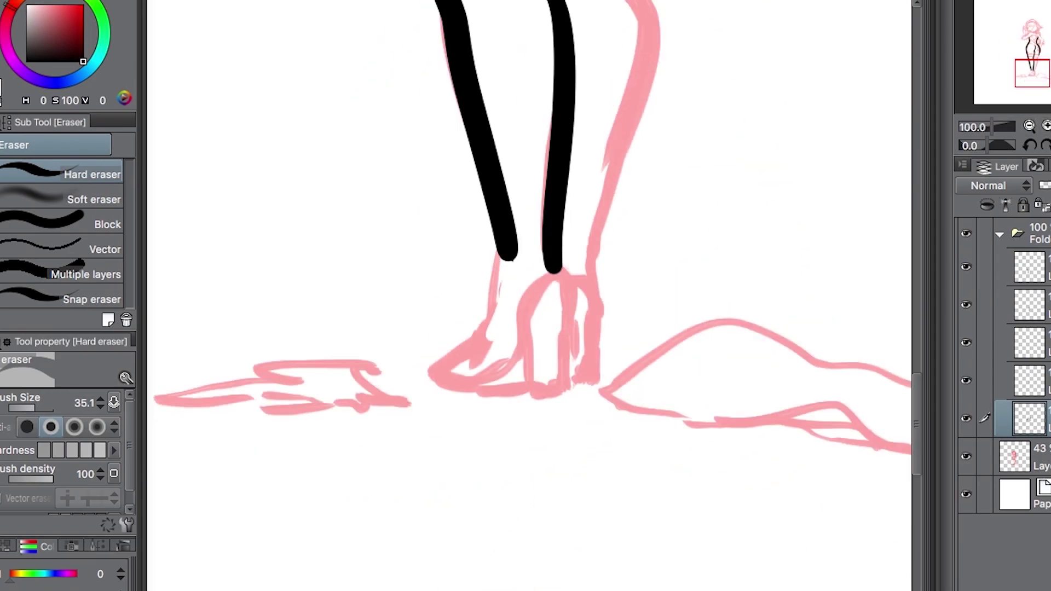
pyautogui.press('p')
pyautogui.moveTo(555, 258); pyautogui.dragTo(575, 391)
pyautogui.hotkey('ctrl', 'z')
pyautogui.moveTo(524, 301); pyautogui.dragTo(526, 369)
pyautogui.press('e')
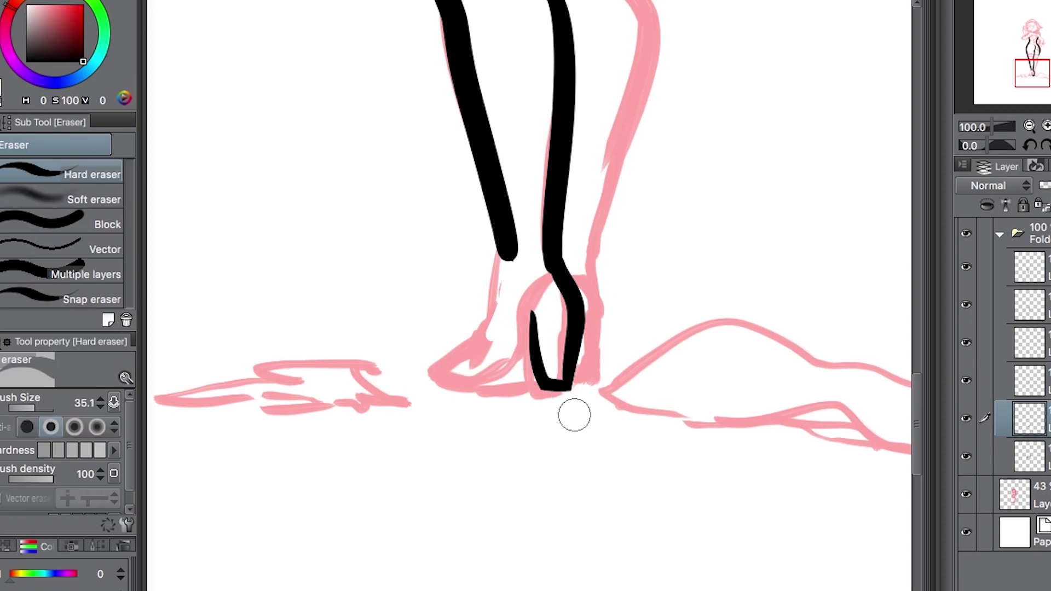
pyautogui.hotkey('ctrl', 'z')
pyautogui.press('p')
pyautogui.hotkey('ctrl', 'z')
# - Ink the left foot's instep and the shoe's rounded toe and sole back to the heel
pyautogui.moveTo(513, 253); pyautogui.dragTo(480, 344)
pyautogui.moveTo(479, 328); pyautogui.dragTo(575, 388)
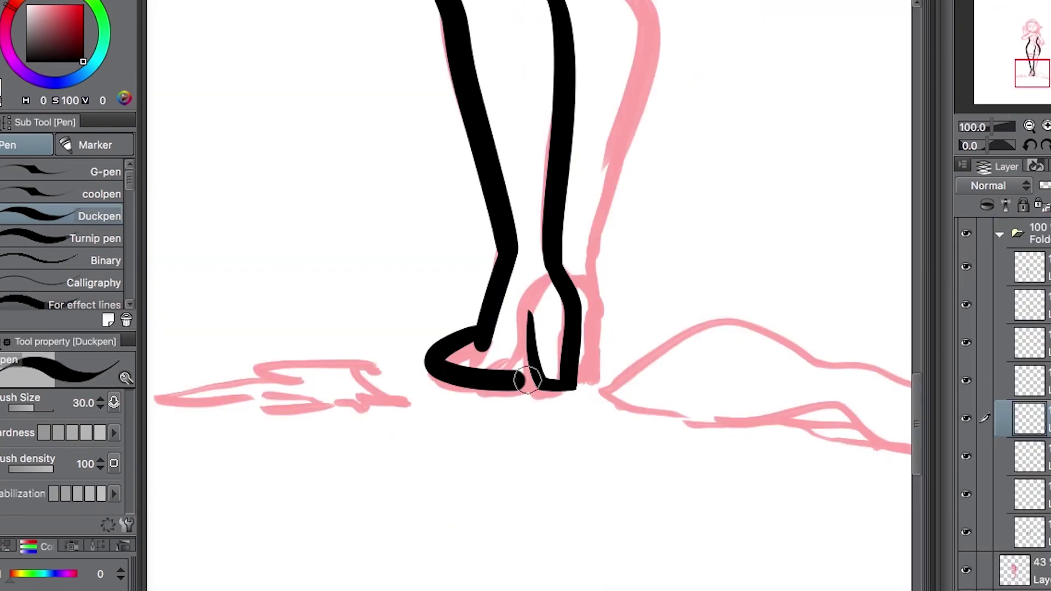
pyautogui.hotkey('ctrl', 'z')
pyautogui.moveTo(479, 329); pyautogui.dragTo(575, 387)
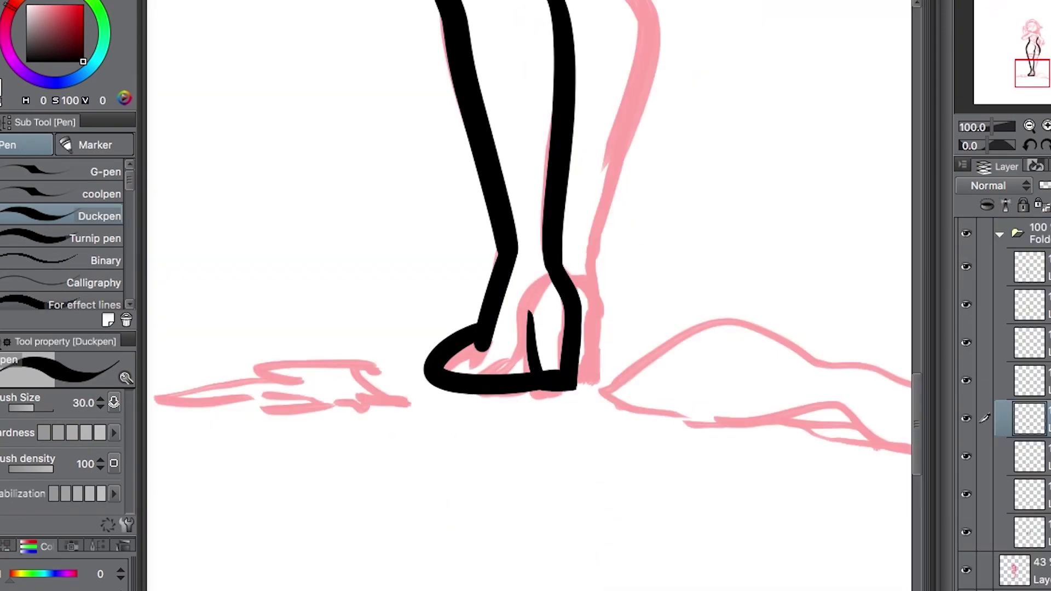
# - Erase the excess ink around the left ankle and the inner edge of the shoe's heel
pyautogui.press('e')
pyautogui.scroll(3, 616, 269)
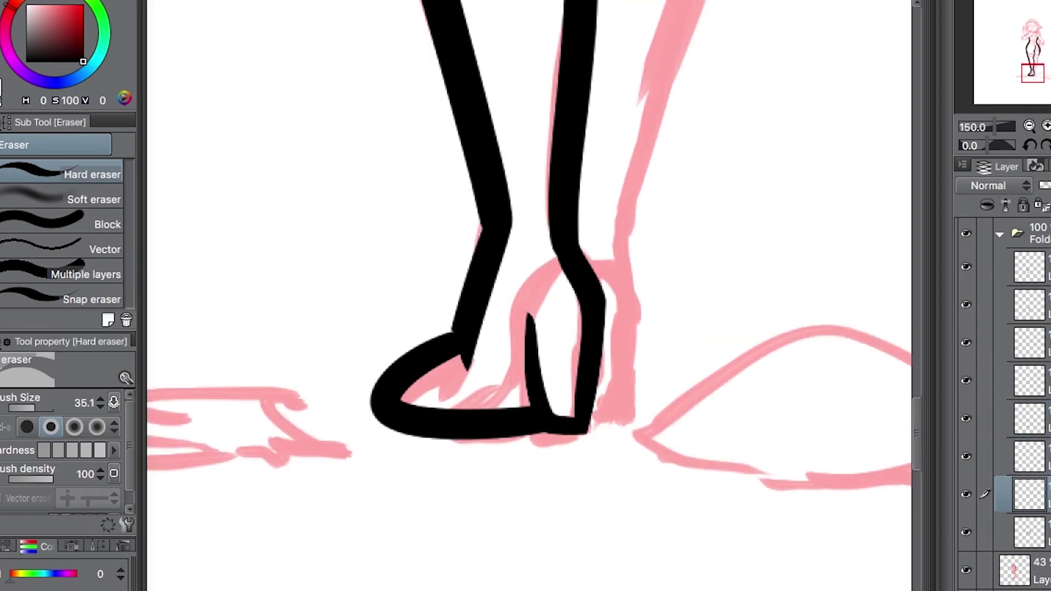
pyautogui.moveTo(524, 330); pyautogui.dragTo(494, 360)
pyautogui.moveTo(558, 296)
pyautogui.mouseDown()
pyautogui.moveTo(509, 438)
pyautogui.moveTo(556, 418)
pyautogui.moveTo(546, 446)
pyautogui.mouseUp()
pyautogui.press('p')
pyautogui.press('e')
# - Pick the layers of individual ink lines and touch up the lines with the Duckpen and Hard eraser
pyautogui.scroll(-3, 656, 285)
pyautogui.press('p')
pyautogui.click(1030, 305)
pyautogui.scroll(2, 653, 215)
pyautogui.press('e')
pyautogui.scroll(2, 653, 215)
pyautogui.keyDown('ctrl'); pyautogui.keyDown('shift'); pyautogui.click(655, 170); pyautogui.keyUp('shift'); pyautogui.keyUp('ctrl')
pyautogui.press('p')
pyautogui.moveTo(629, 199)
pyautogui.mouseDown()
pyautogui.moveTo(588, 230)
pyautogui.moveTo(615, 219)
pyautogui.mouseUp()
pyautogui.press('e')
pyautogui.press('p')
pyautogui.press('e')
pyautogui.moveTo(617, 183)
pyautogui.mouseDown()
pyautogui.moveTo(603, 192)
pyautogui.moveTo(612, 197)
pyautogui.mouseUp()
pyautogui.keyDown('ctrl'); pyautogui.keyDown('shift'); pyautogui.click(602, 192); pyautogui.keyUp('shift'); pyautogui.keyUp('ctrl')
# - Ink the right leg's outer contour from the hip past the knee to the ankle
pyautogui.scroll(-3, 613, 197)
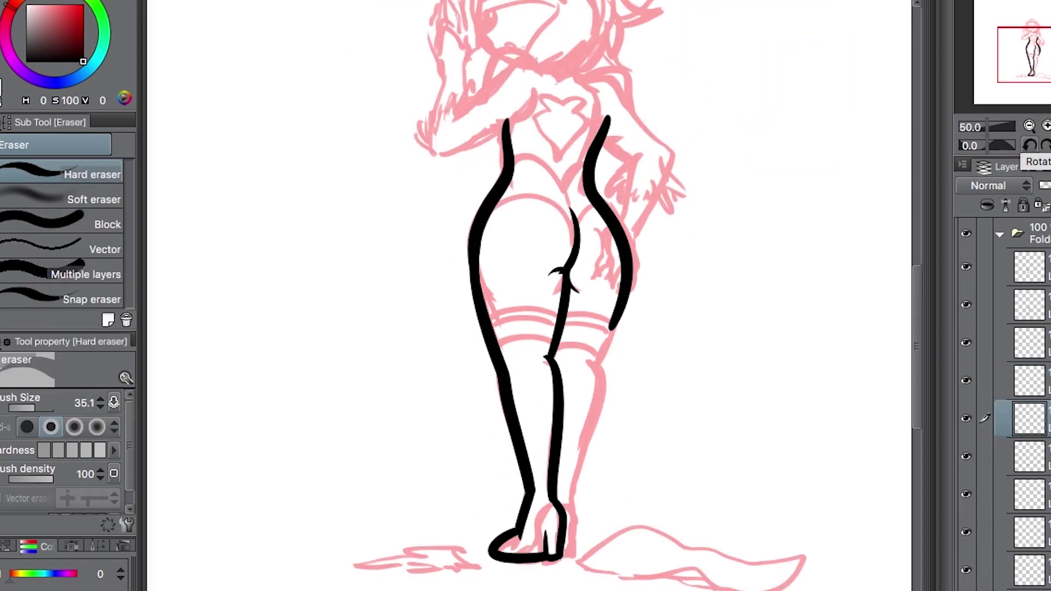
pyautogui.keyDown('ctrl'); pyautogui.keyDown('shift'); pyautogui.click(613, 197); pyautogui.keyUp('shift'); pyautogui.keyUp('ctrl')
pyautogui.scroll(3, 580, 405)
pyautogui.press('p')
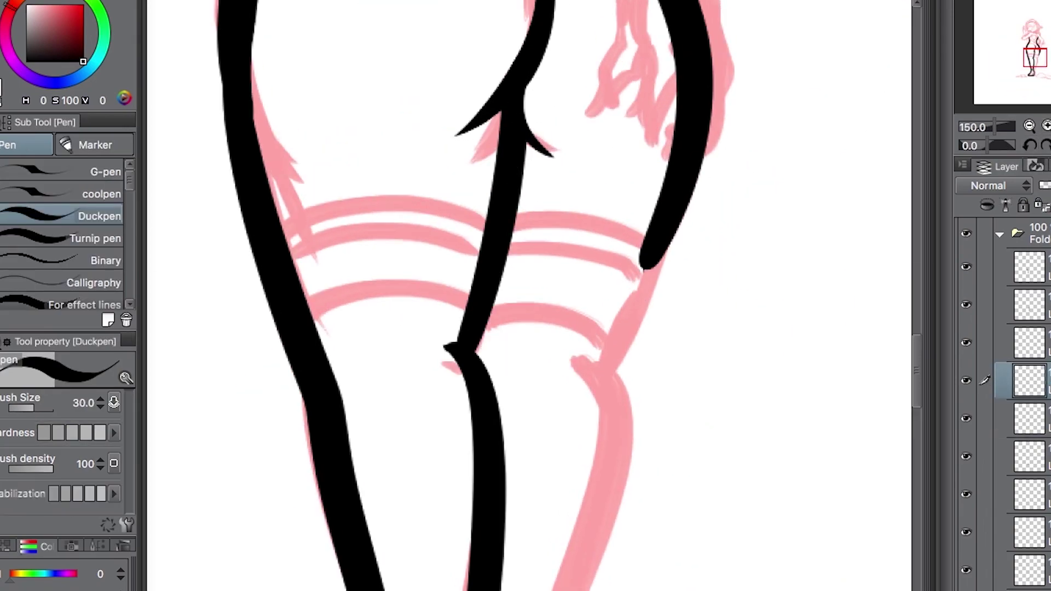
pyautogui.scroll(-3, 554, 228)
pyautogui.scroll(3, 502, 550)
pyautogui.press('e')
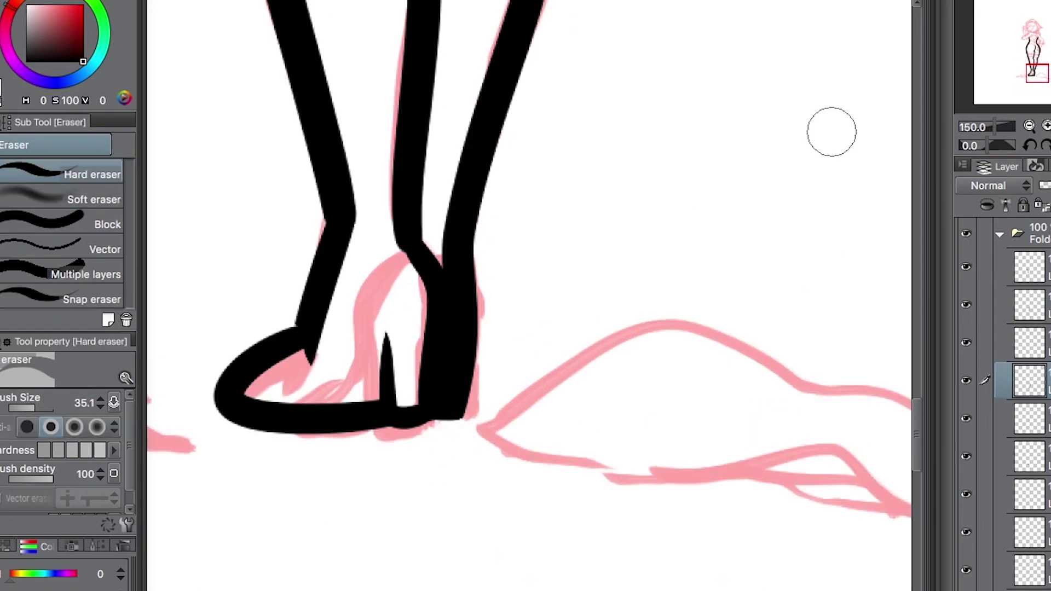
pyautogui.hotkey('ctrl', 'z')
pyautogui.press('p')
pyautogui.scroll(5, 584, 215)
pyautogui.press('e')
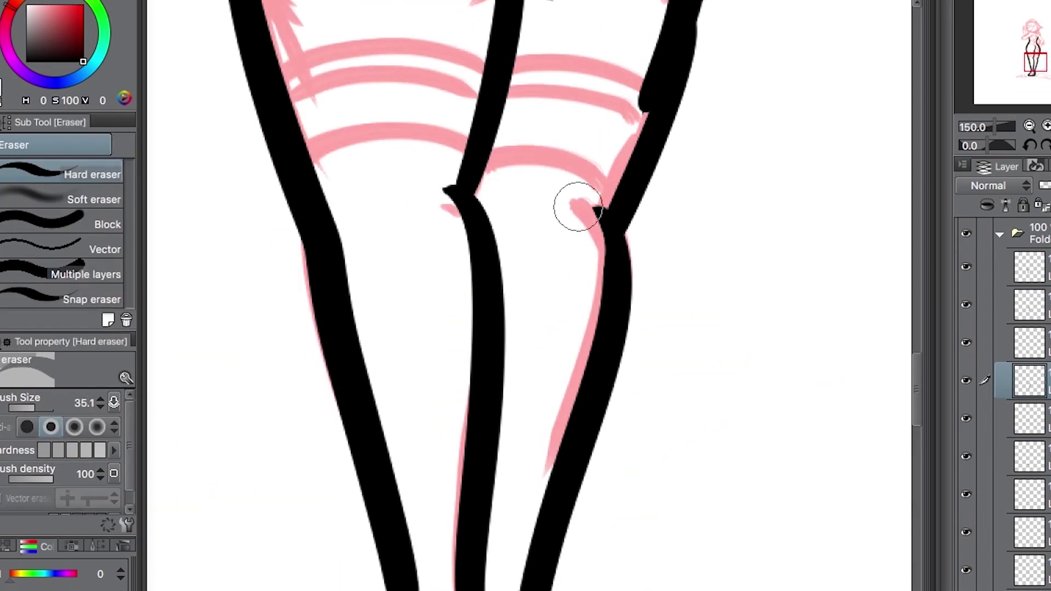
# - Ink the right shoe's heel from the ankle to the sole and trim its edges with the Hard eraser
pyautogui.scroll(-5, 550, 383)
pyautogui.moveTo(567, 343); pyautogui.dragTo(550, 494)
pyautogui.press('p')
pyautogui.moveTo(569, 301); pyautogui.dragTo(561, 512)
pyautogui.press('e')
pyautogui.press('p')
pyautogui.press('e')
pyautogui.moveTo(566, 306)
pyautogui.mouseDown()
pyautogui.moveTo(531, 356)
pyautogui.moveTo(550, 493)
pyautogui.mouseUp()
pyautogui.press('p')
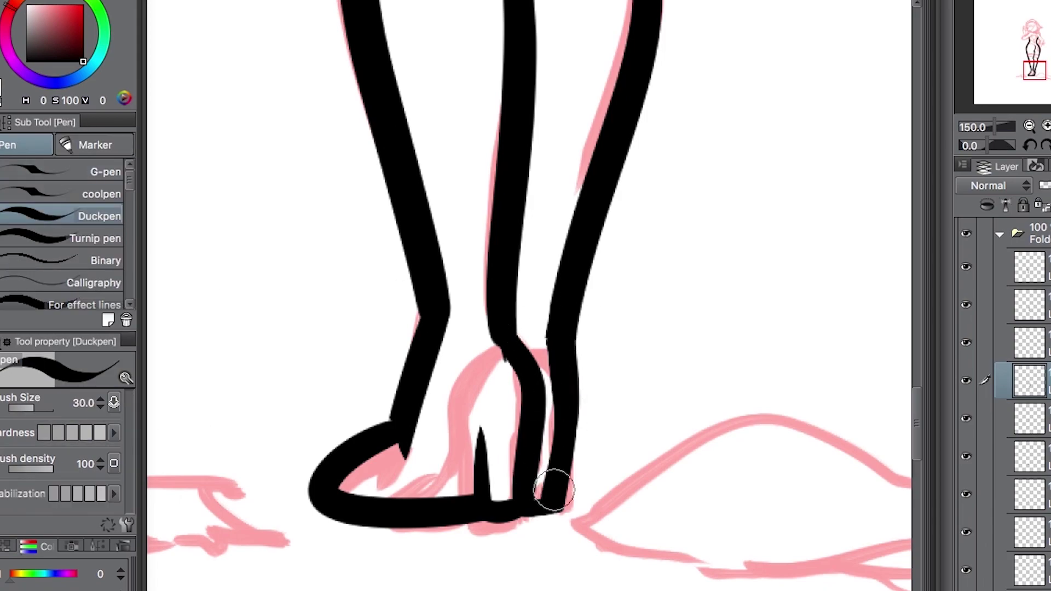
# - Erase the overlapping end of the hip contour at the right thigh
pyautogui.scroll(-3, 526, 295)
pyautogui.scroll(3, 521, 170)
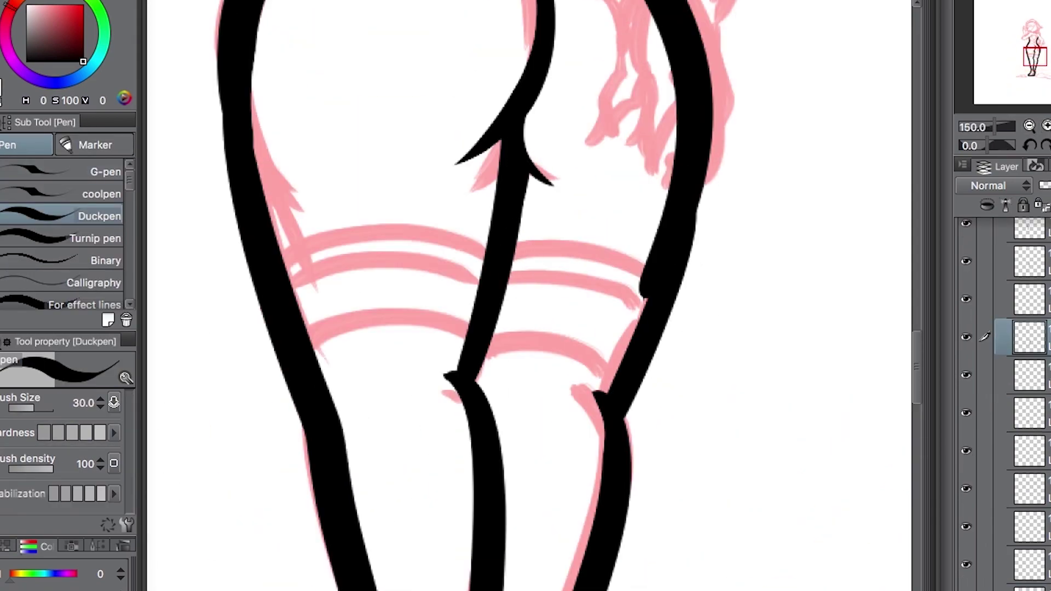
pyautogui.press('e')
# - Redraw the centre line of the buttocks with the Duckpen as a curve that flicks out along the left cheek's underside
pyautogui.scroll(-3, 618, 323)
pyautogui.scroll(3, 526, 164)
pyautogui.press('p')
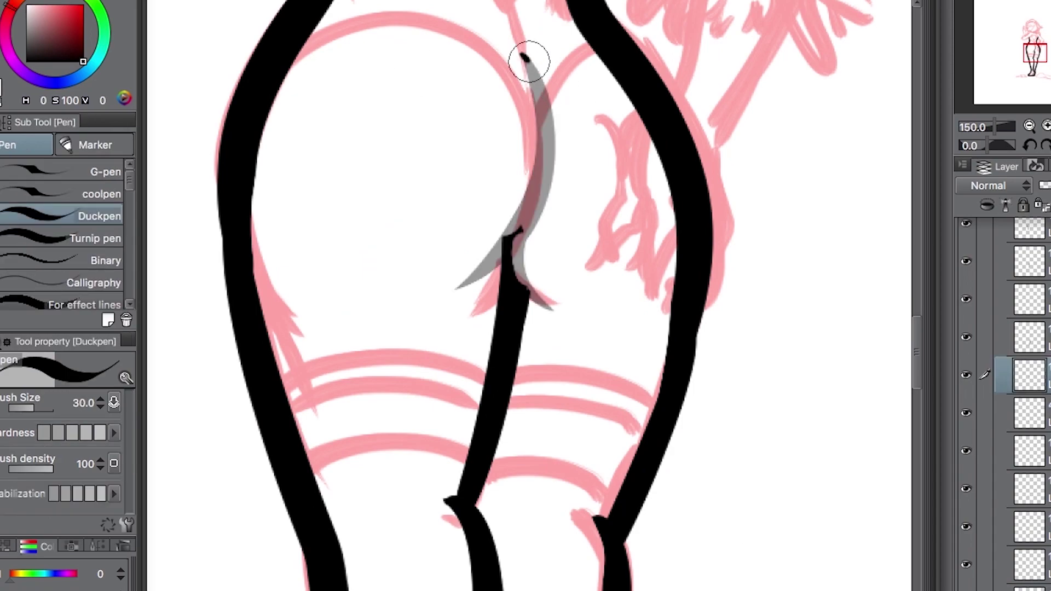
pyautogui.moveTo(525, 56); pyautogui.dragTo(430, 277)
pyautogui.press('e')
pyautogui.hotkey('ctrl', 'z')
pyautogui.press('p')
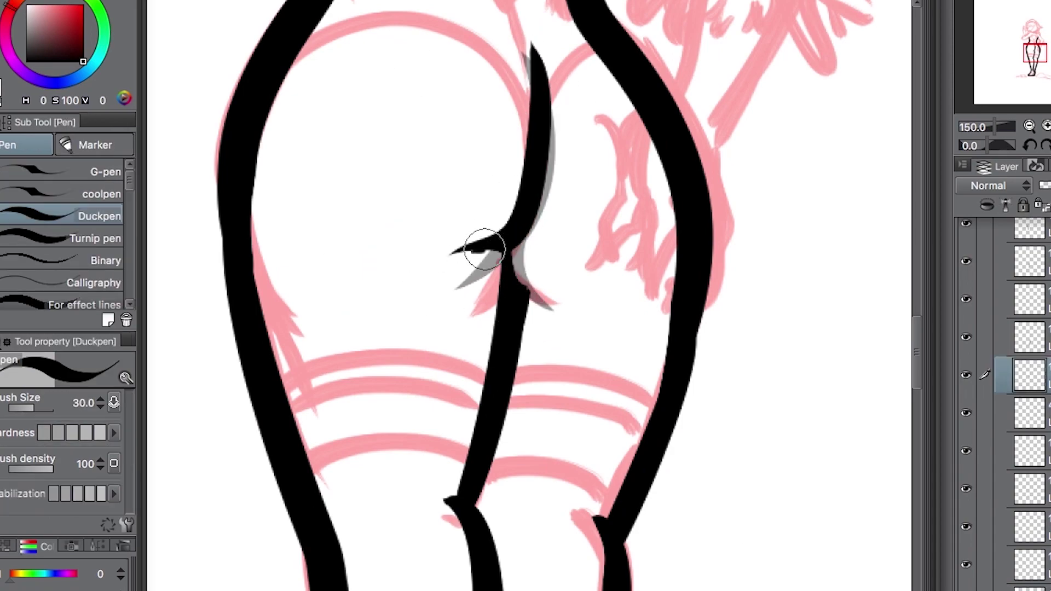
pyautogui.press('p')
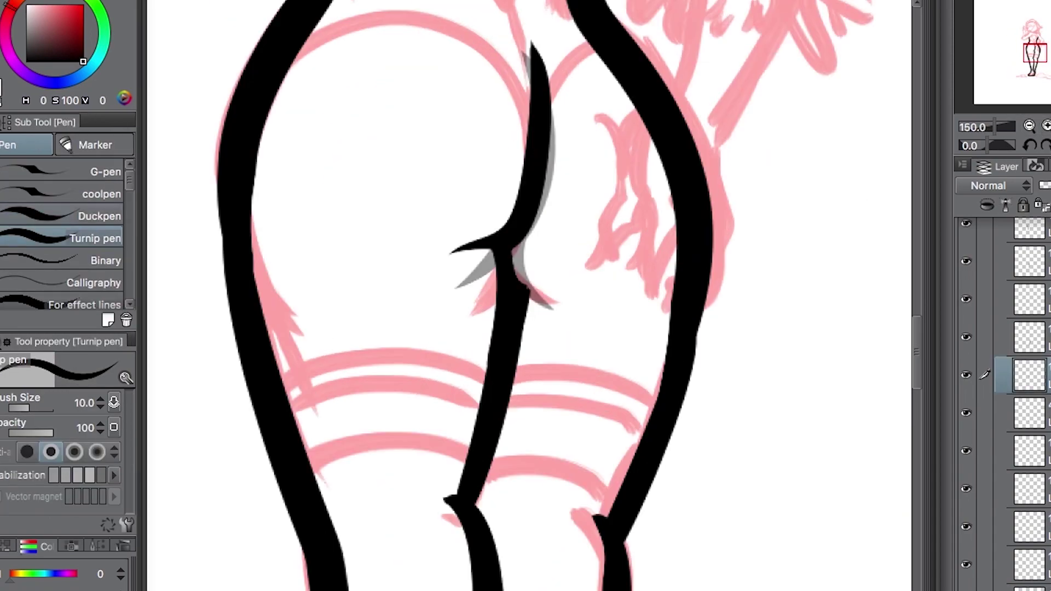
# - Thin the buttocks' centre line to a tapered upper end with the Hard eraser
pyautogui.press('e')
pyautogui.moveTo(512, 241); pyautogui.dragTo(526, 52)
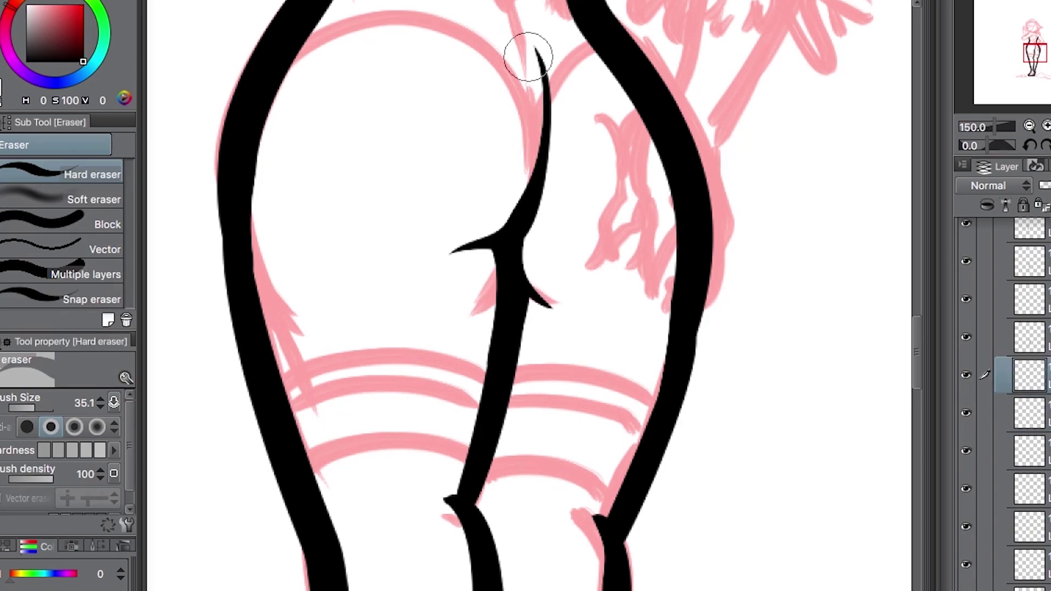
pyautogui.scroll(-5, 526, 164)
pyautogui.scroll(5, 526, 164)
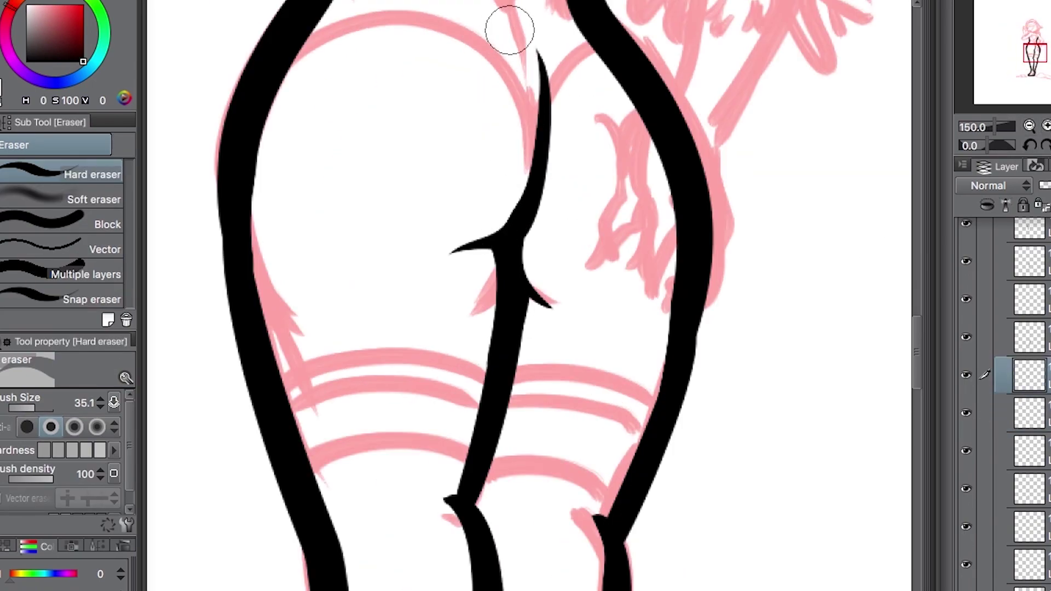
pyautogui.hotkey('ctrl', 'z')
# - Redraw the short crease under the right cheek as a shorter, flatter Duckpen flick
pyautogui.scroll(-5, 512, 203)
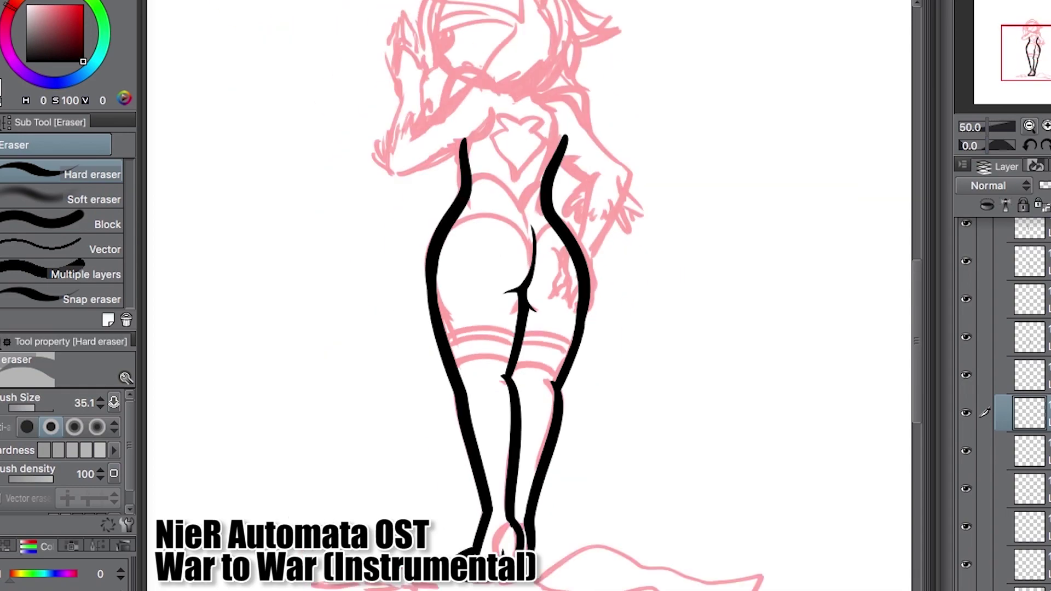
pyautogui.scroll(6, 512, 203)
pyautogui.press('p')
pyautogui.press('e')
pyautogui.hotkey('ctrl', 'z')
pyautogui.press('p')
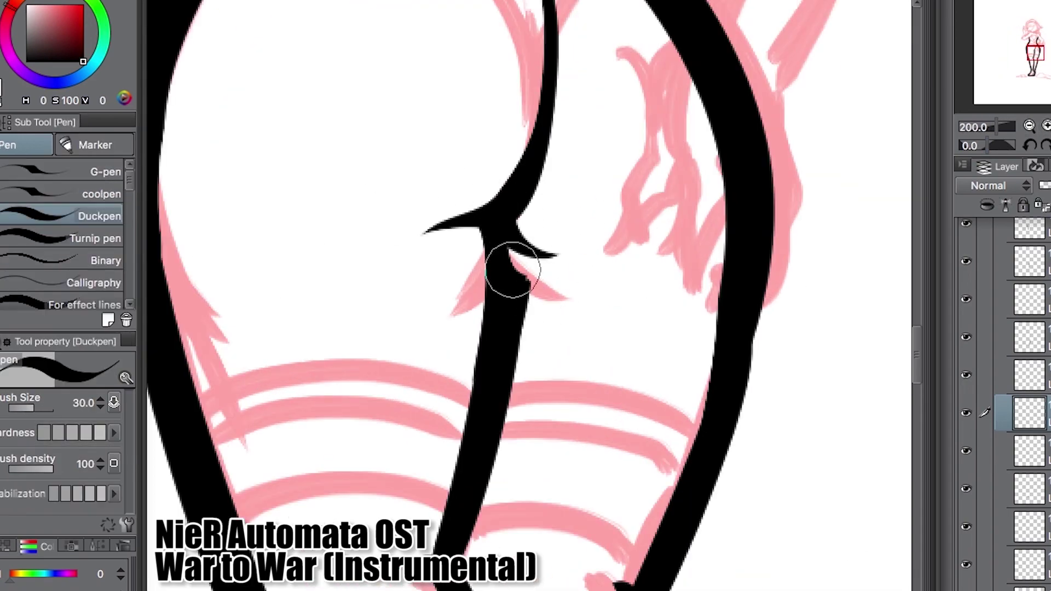
# - Ink the thick lower stocking band across both thighs and erase its overshoot beyond the left leg
pyautogui.scroll(-4, 370, 153)
pyautogui.scroll(2, 528, 354)
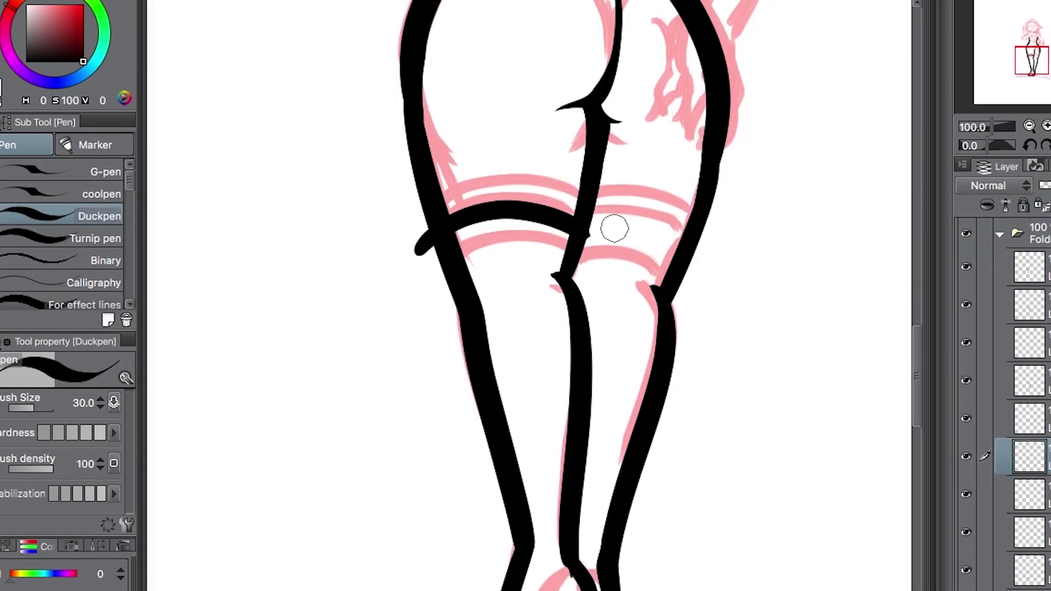
pyautogui.moveTo(422, 263); pyautogui.dragTo(682, 235)
pyautogui.press('e')
pyautogui.click(431, 272)
# - Add two thinner curved bands above the thick stocking band on both thighs, using the Curve tool at brush size 11
pyautogui.press('p')
pyautogui.moveTo(440, 189); pyautogui.dragTo(580, 187)
pyautogui.press('u')
pyautogui.press('[')
pyautogui.moveTo(435, 167); pyautogui.dragTo(583, 164)
pyautogui.scroll(-3, 633, 194)
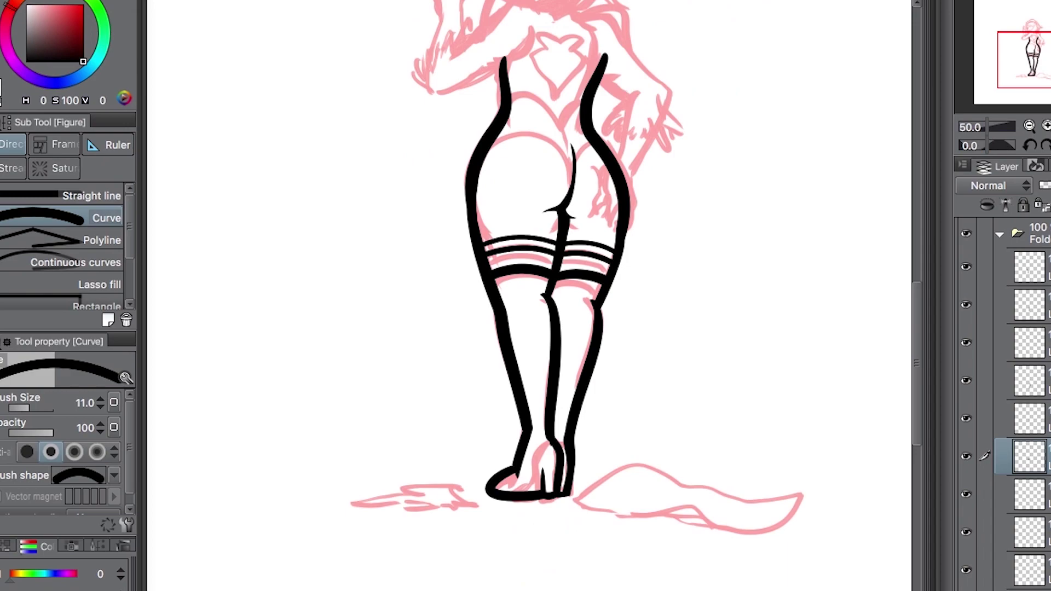
# - Redraw the right leg's outer contour from the knee down to the ankle with a pointed tip at the knee
pyautogui.scroll(3, 632, 195)
pyautogui.press('e')
pyautogui.click(633, 194)
pyautogui.press('p')
pyautogui.moveTo(637, 189)
pyautogui.mouseDown()
pyautogui.moveTo(622, 66)
pyautogui.moveTo(570, 438)
pyautogui.mouseUp()
pyautogui.hotkey('ctrl', 'z')
pyautogui.moveTo(625, 52); pyautogui.dragTo(575, 455)
pyautogui.hotkey('ctrl', 'z')
pyautogui.scroll(-3, 603, 347)
pyautogui.press('e')
pyautogui.scroll(5, 603, 347)
pyautogui.scroll(1, 669, 194)
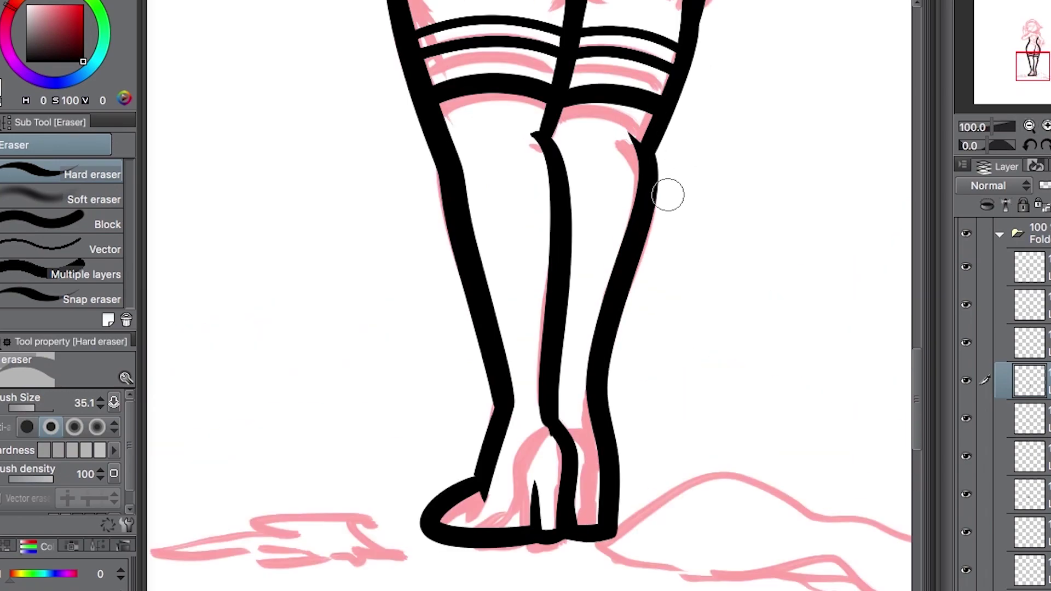
# - Rework the upper tip of the inner calf line into a tapered point behind the left knee
pyautogui.scroll(2, 669, 195)
pyautogui.scroll(3, 602, 165)
pyautogui.press('p')
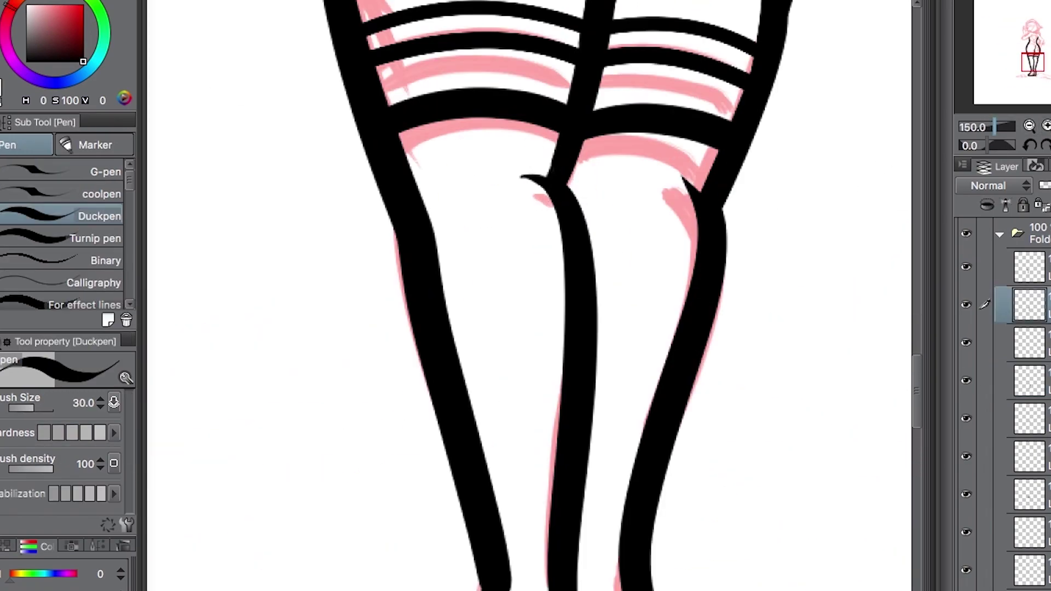
# - Ink the left shoulder and upper arm down to the elbow crease, plus the curved armpit line above the waist
pyautogui.scroll(-5, 525, 296)
pyautogui.scroll(4, 547, 159)
pyautogui.moveTo(454, 269); pyautogui.dragTo(572, 188)
pyautogui.hotkey('ctrl', 'z')
pyautogui.moveTo(575, 174); pyautogui.dragTo(446, 273)
pyautogui.moveTo(563, 229); pyautogui.dragTo(472, 293)
pyautogui.press('e')
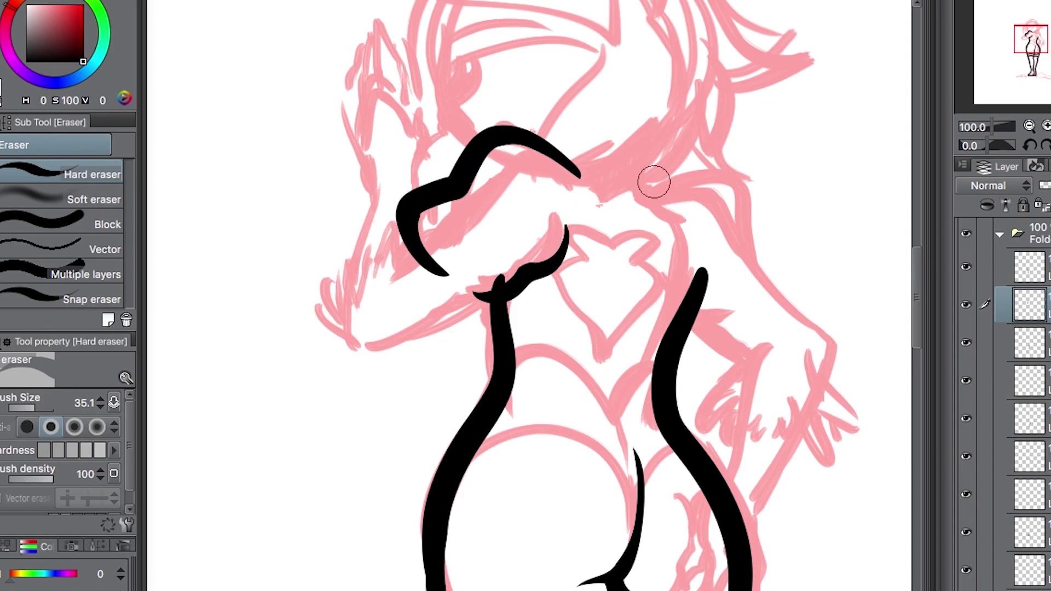
# - Ink the left arm's underside, elbow and raised forearm up to the wrist, and trim the overlaps at the armpit
pyautogui.press('p')
pyautogui.moveTo(465, 225); pyautogui.dragTo(366, 299)
pyautogui.moveTo(512, 310)
pyautogui.mouseDown()
pyautogui.moveTo(374, 179)
pyautogui.moveTo(372, 147)
pyautogui.mouseUp()
pyautogui.hotkey('ctrl', 'z')
pyautogui.moveTo(405, 240); pyautogui.dragTo(408, 143)
pyautogui.press('e')
pyautogui.moveTo(478, 290); pyautogui.dragTo(484, 298)
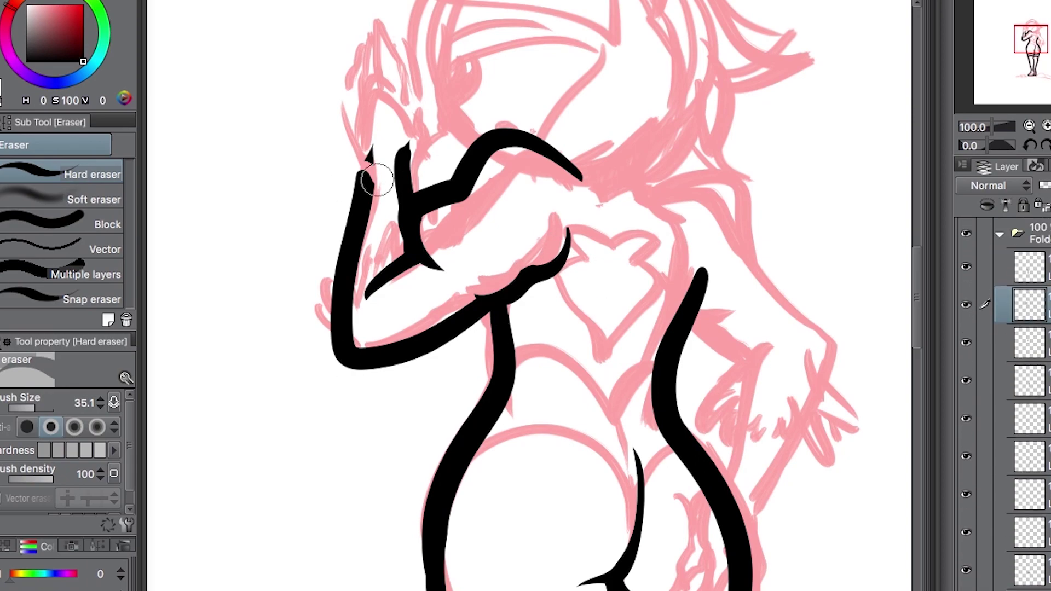
pyautogui.hotkey('ctrl', 'z')
# - Ink the right shoulder and puffed upper arm contour and the right armpit crease, trimming the stray ends
pyautogui.press('p')
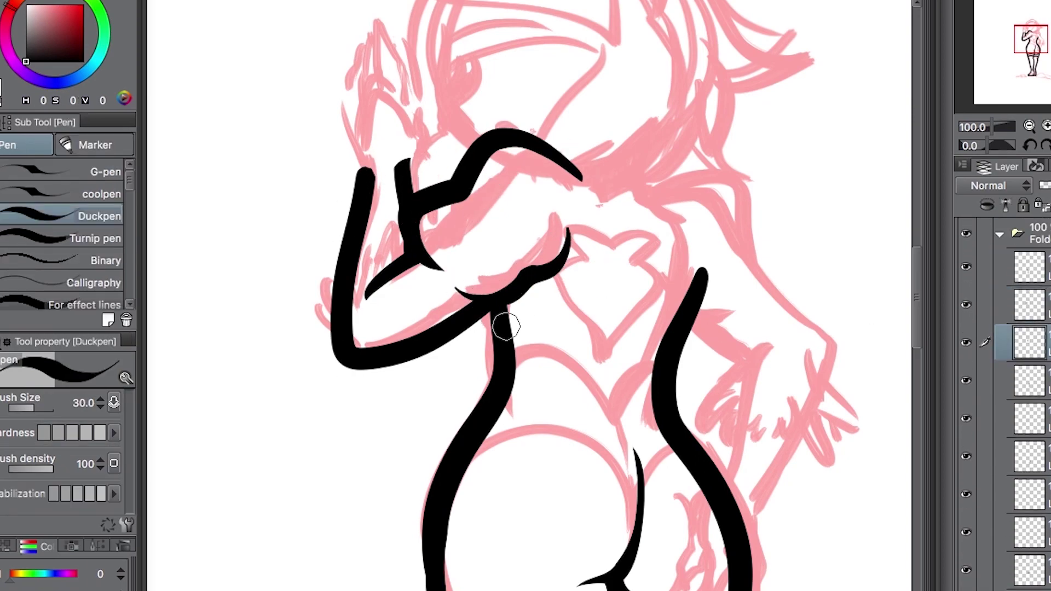
pyautogui.moveTo(495, 323); pyautogui.dragTo(434, 259)
pyautogui.moveTo(574, 134); pyautogui.dragTo(686, 256)
pyautogui.moveTo(581, 126); pyautogui.dragTo(695, 249)
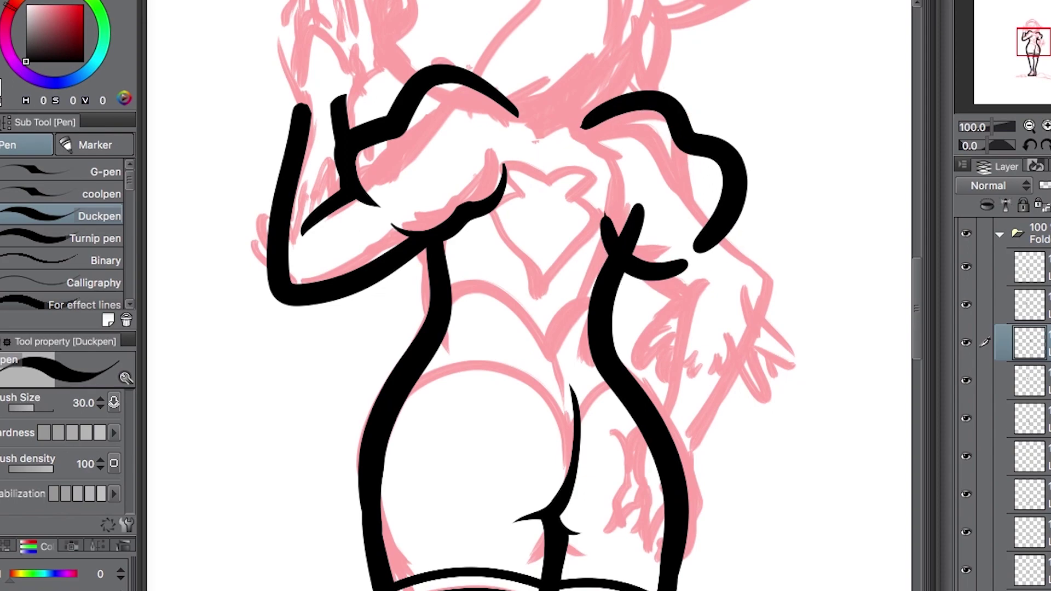
pyautogui.press('e')
pyautogui.press('p')
# - Redraw the right waist and hip contour with a sharper waist and fuller hip, then clean its edges with the Hard eraser
pyautogui.scroll(-5, 839, 458)
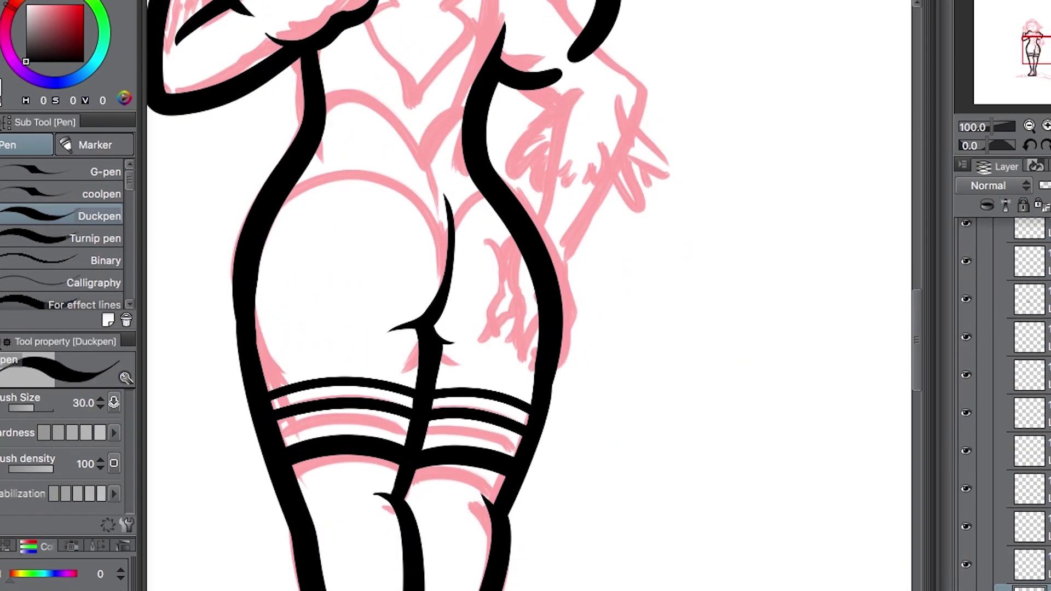
pyautogui.moveTo(512, 27)
pyautogui.mouseDown()
pyautogui.moveTo(479, 143)
pyautogui.moveTo(545, 391)
pyautogui.mouseUp()
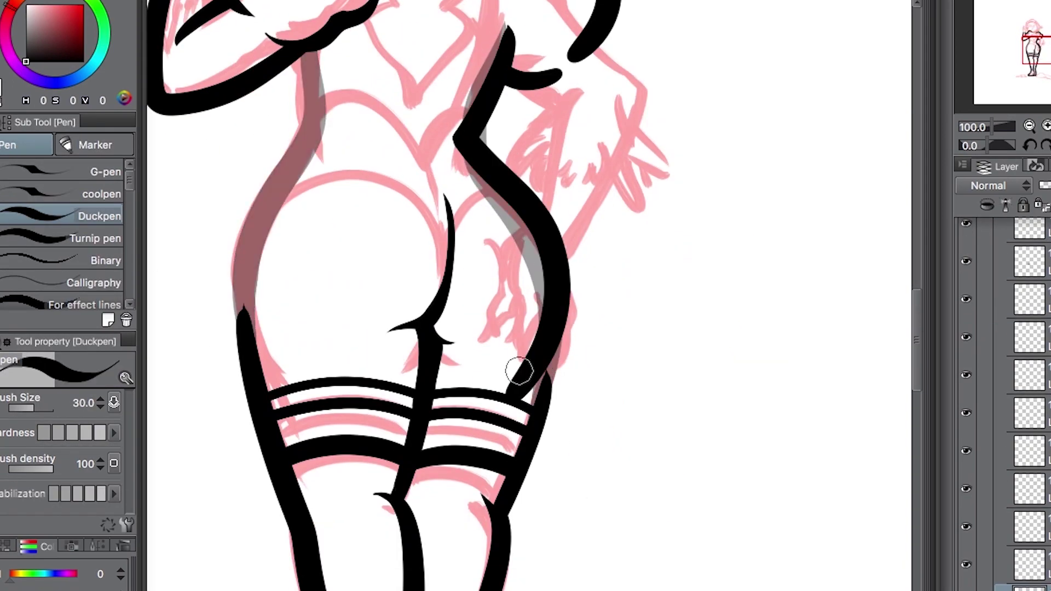
pyautogui.press('e')
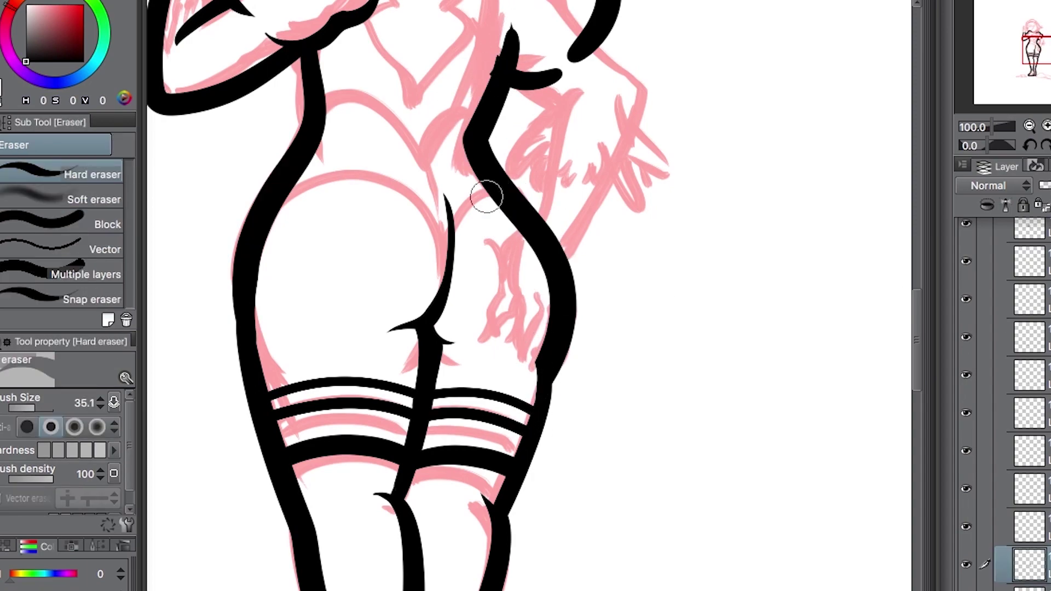
pyautogui.scroll(-5, 546, 83)
pyautogui.scroll(4, 654, 144)
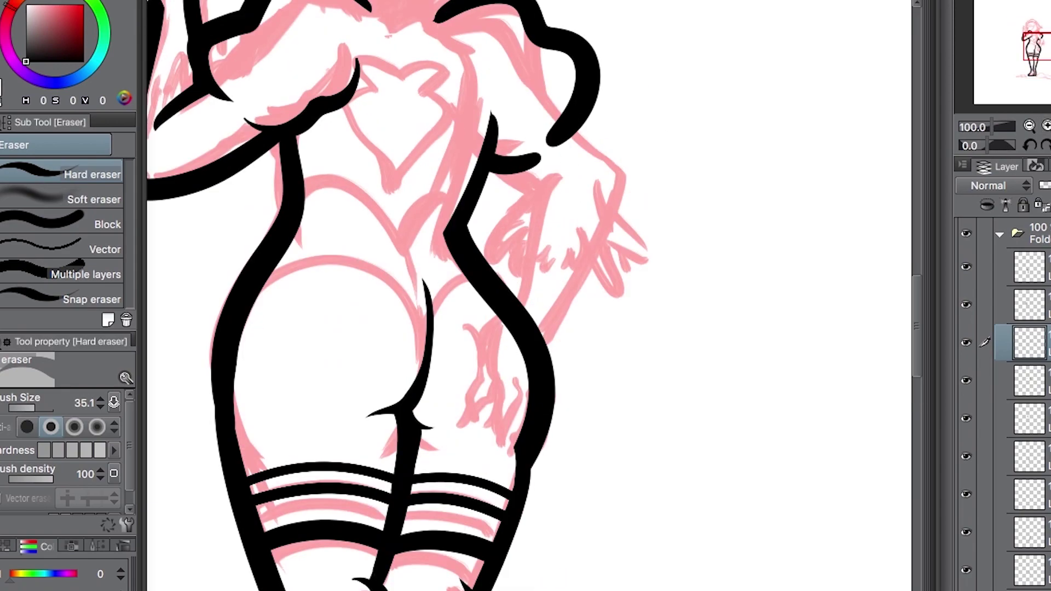
# - Ink both sides of the right arm from the upper arm around the elbow to the wrist
pyautogui.press('p')
pyautogui.moveTo(474, 129); pyautogui.dragTo(504, 331)
pyautogui.scroll(-2, 1004, 405)
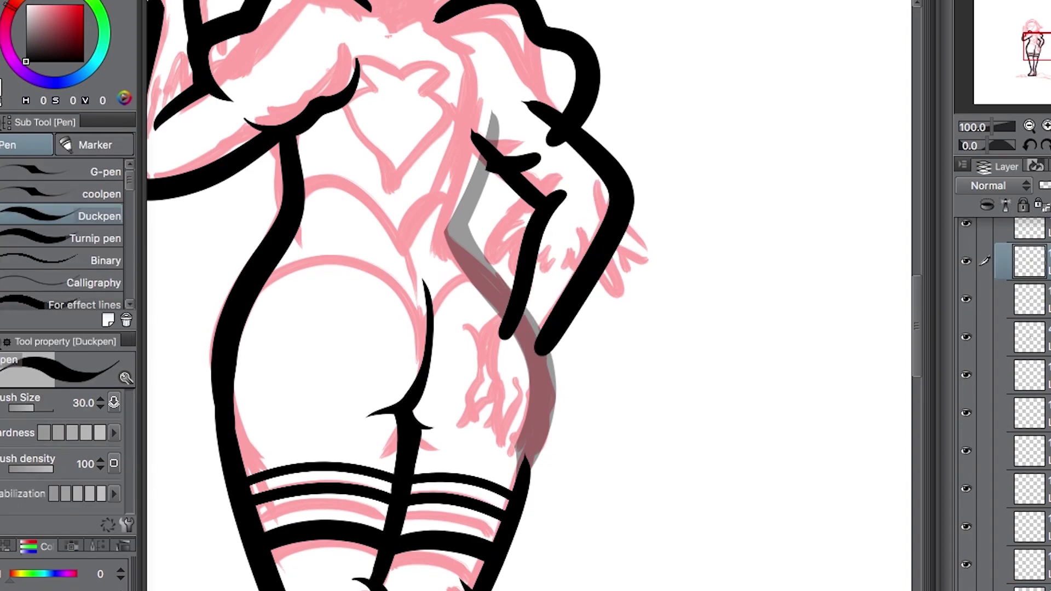
# - Ink the inner side of the right hand from the wrist and clean up its line with the Hard eraser
pyautogui.moveTo(516, 367); pyautogui.dragTo(559, 197)
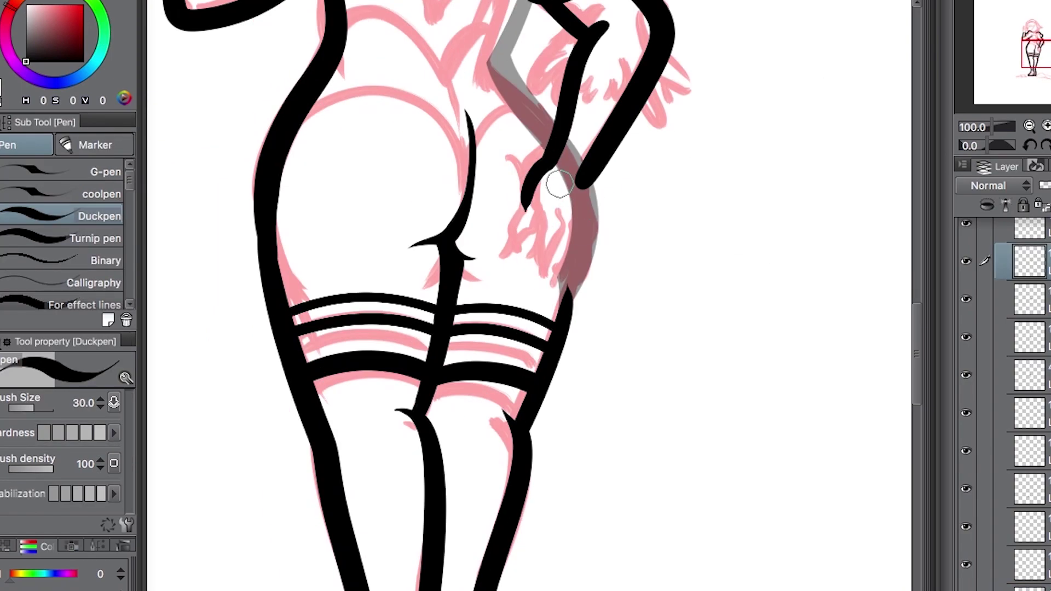
pyautogui.scroll(3, 544, 211)
pyautogui.moveTo(582, 122)
pyautogui.mouseDown()
pyautogui.moveTo(605, 159)
pyautogui.moveTo(523, 172)
pyautogui.mouseUp()
pyautogui.press('e')
pyautogui.moveTo(622, 111); pyautogui.dragTo(589, 134)
pyautogui.press('p')
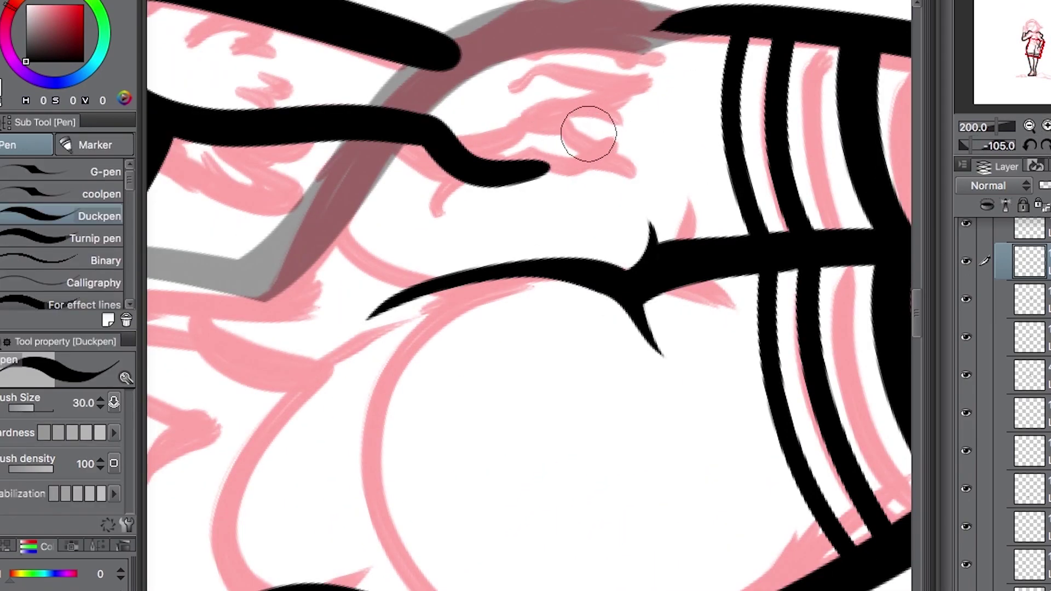
# - Ink the right hand's pointed fingers resting on the hip, redoing the unsuccessful finger strokes
pyautogui.press('e')
pyautogui.press('p')
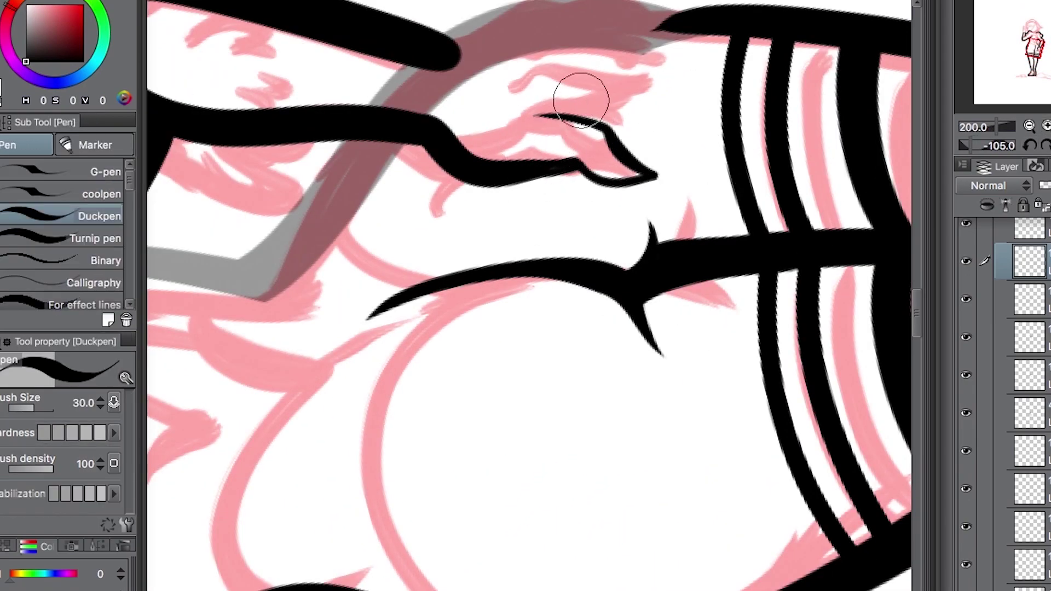
pyautogui.hotkey('ctrl', 'z')
pyautogui.moveTo(548, 129); pyautogui.dragTo(570, 174)
pyautogui.hotkey('ctrl', 'z')
pyautogui.hotkey('ctrl', 'z')
pyautogui.hotkey('ctrl', 'z')
pyautogui.moveTo(561, 90); pyautogui.dragTo(556, 126)
pyautogui.moveTo(547, 65); pyautogui.dragTo(592, 74)
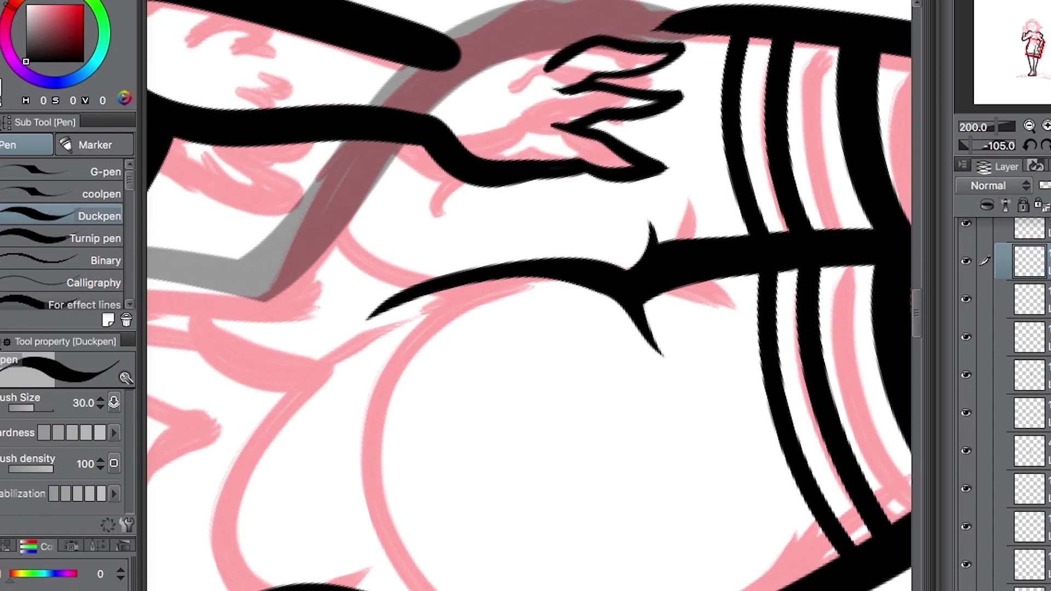
# - Ink the right hand's outer edge from the wrist to the last finger and trim its overlaps
pyautogui.press('e')
pyautogui.press('p')
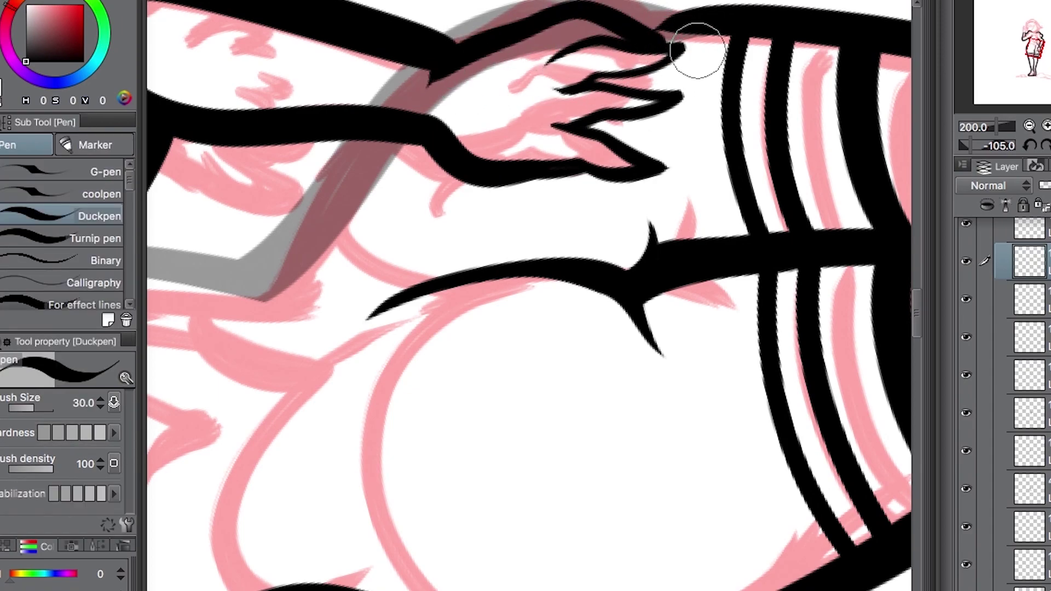
pyautogui.press('e')
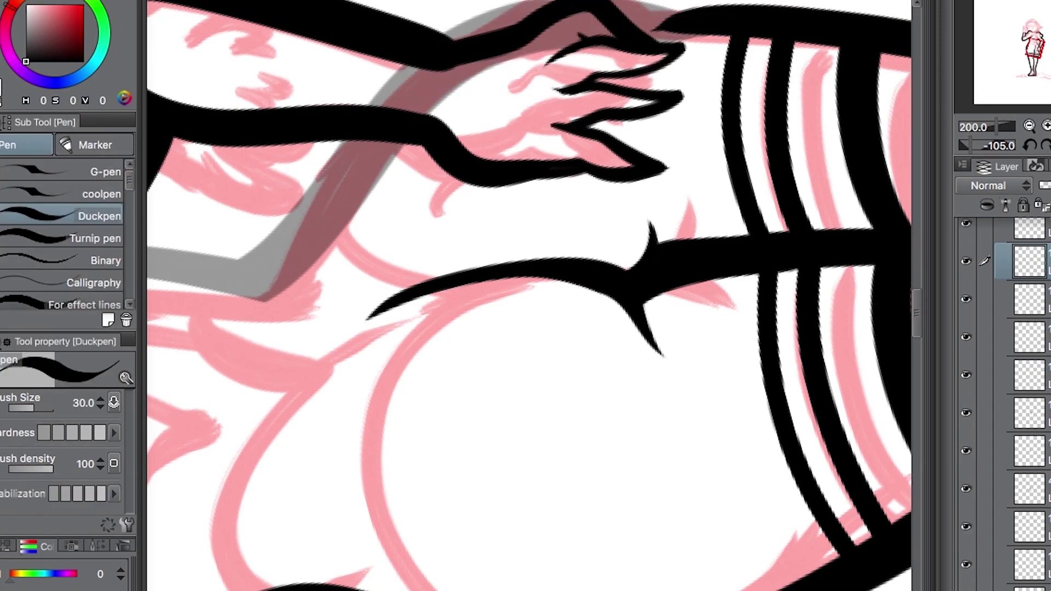
pyautogui.press('p')
# - Erase the right hip contour where the right hand and wrist cover it
pyautogui.hotkey('ctrl', '0')
pyautogui.hotkey('ctrl', 'alt', '0')
pyautogui.press('e')
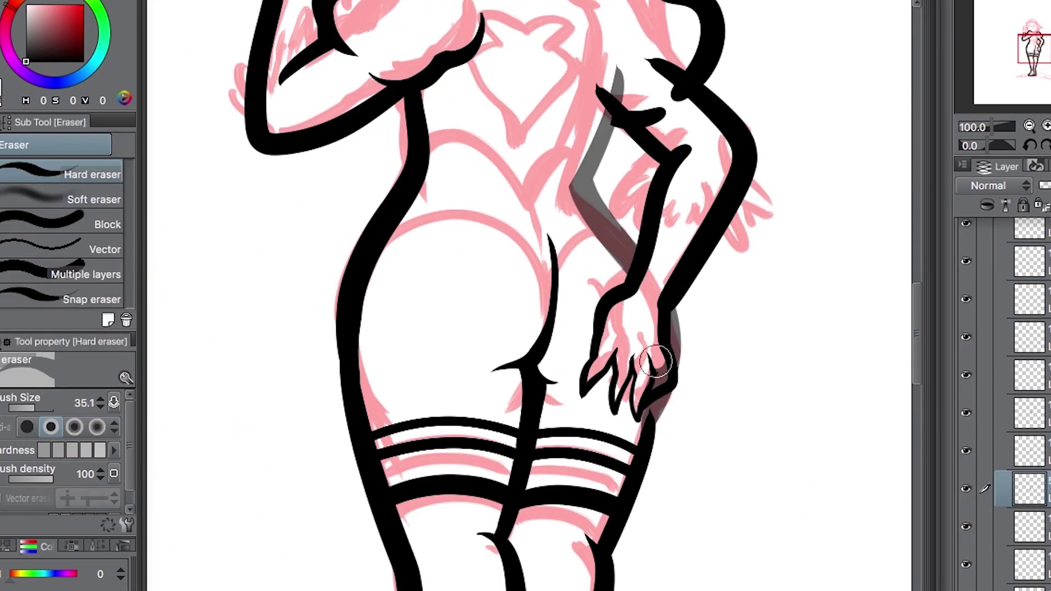
pyautogui.hotkey('ctrl', '+')
pyautogui.press('p')
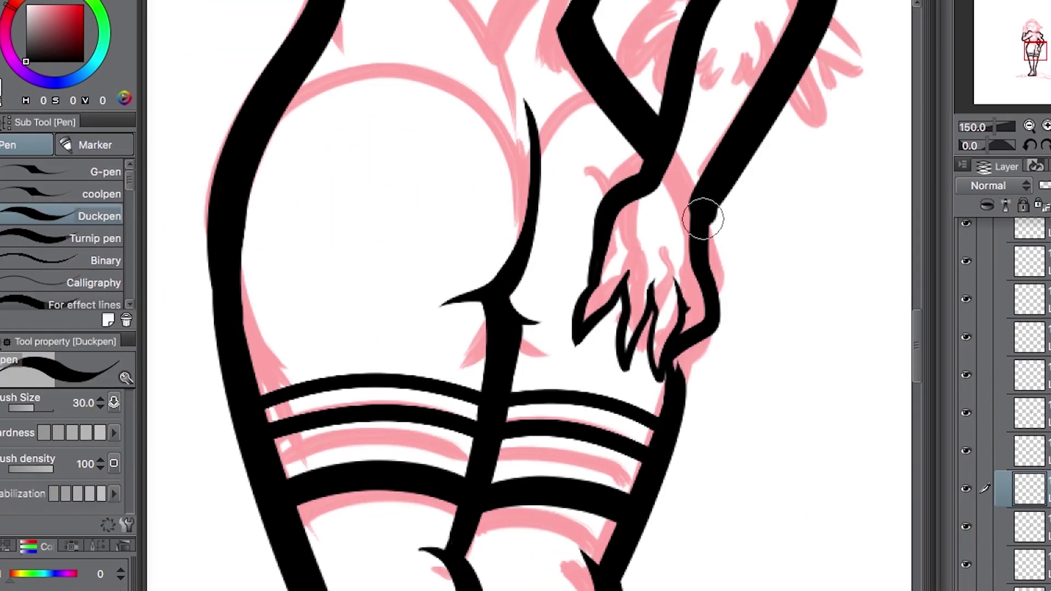
pyautogui.press('e')
pyautogui.moveTo(712, 181); pyautogui.dragTo(707, 350)
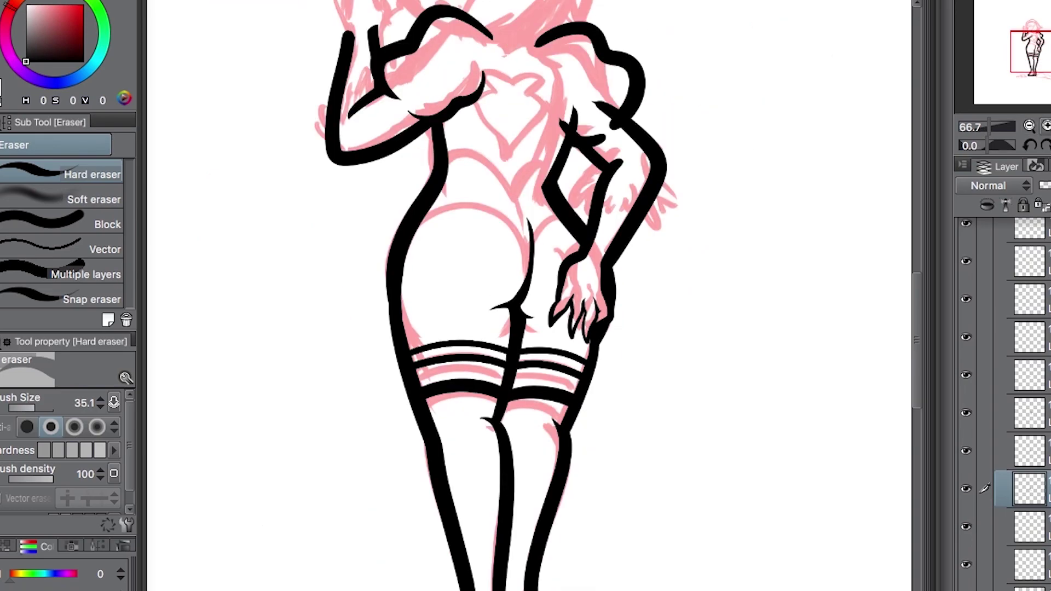
# - Thicken the outer contour of the right wrist and hand with a Duckpen colour of H 0, S 37, V 12
pyautogui.press('p')
pyautogui.press('e')
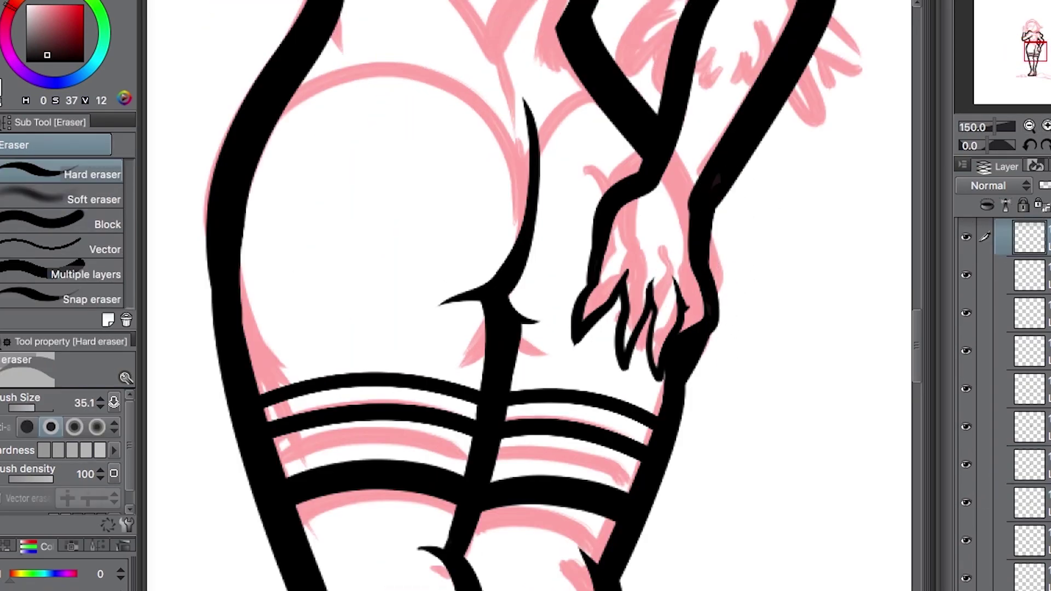
pyautogui.press('p')
pyautogui.moveTo(712, 175); pyautogui.dragTo(705, 256)
pyautogui.hotkey('ctrl', '0')
pyautogui.hotkey('ctrl', '+')
pyautogui.hotkey('alt', '[')
pyautogui.hotkey('alt', '[')
pyautogui.hotkey('alt', '[')
pyautogui.hotkey('alt', '[')
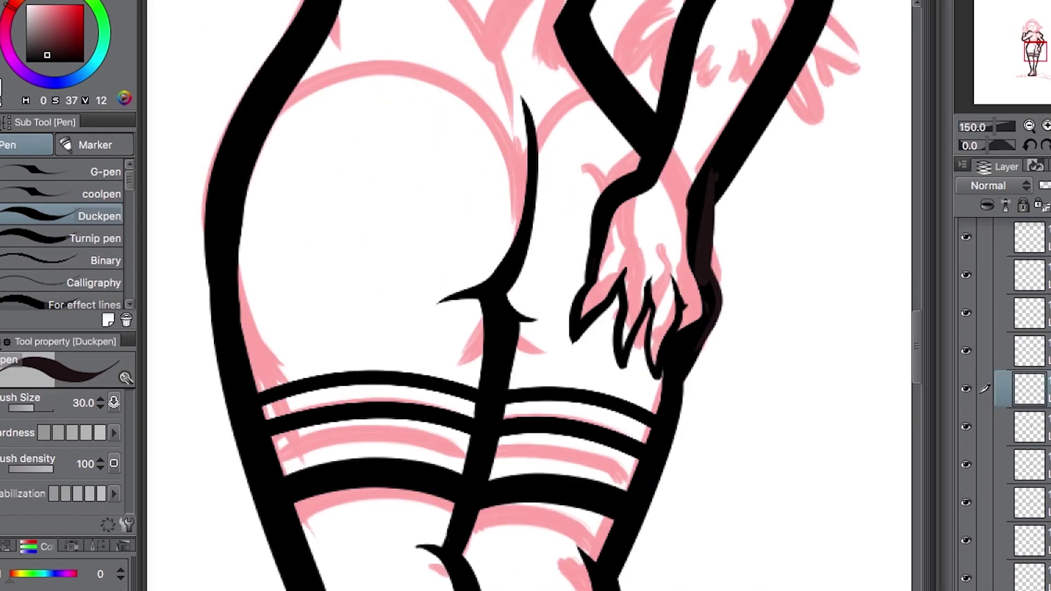
# - Darken the right hand's finger lines and add a pointed tip to the innermost finger
pyautogui.press('-')
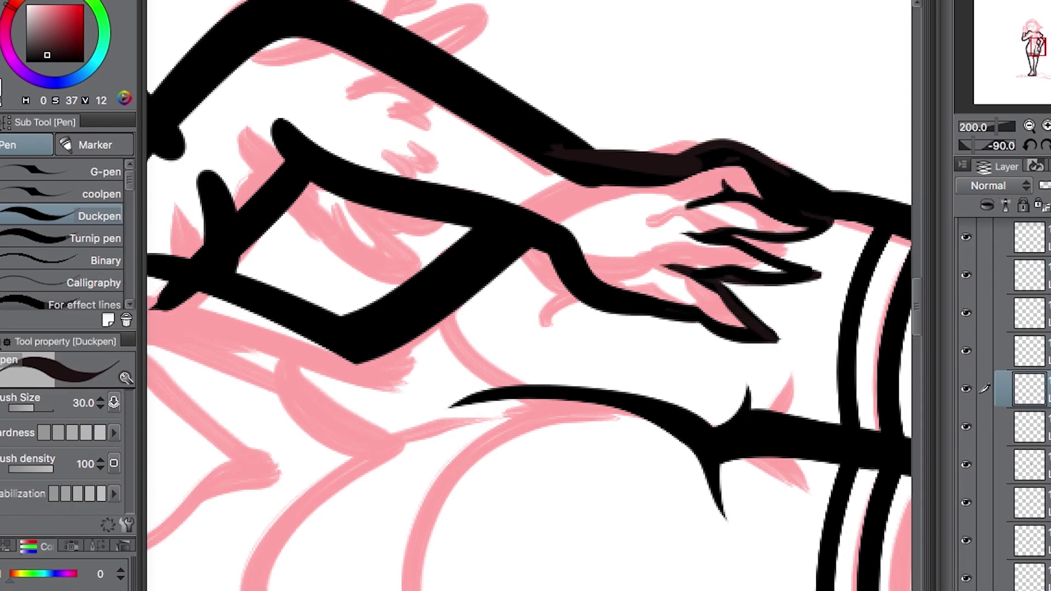
pyautogui.hotkey('ctrl', '0')
pyautogui.hotkey('ctrl', '+')
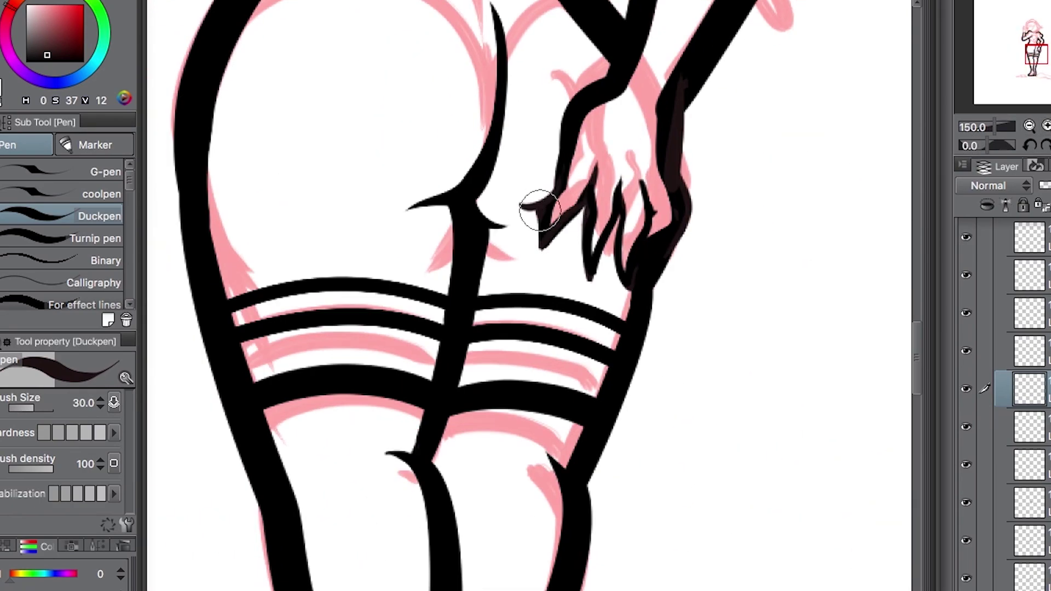
pyautogui.hotkey('ctrl', '0')
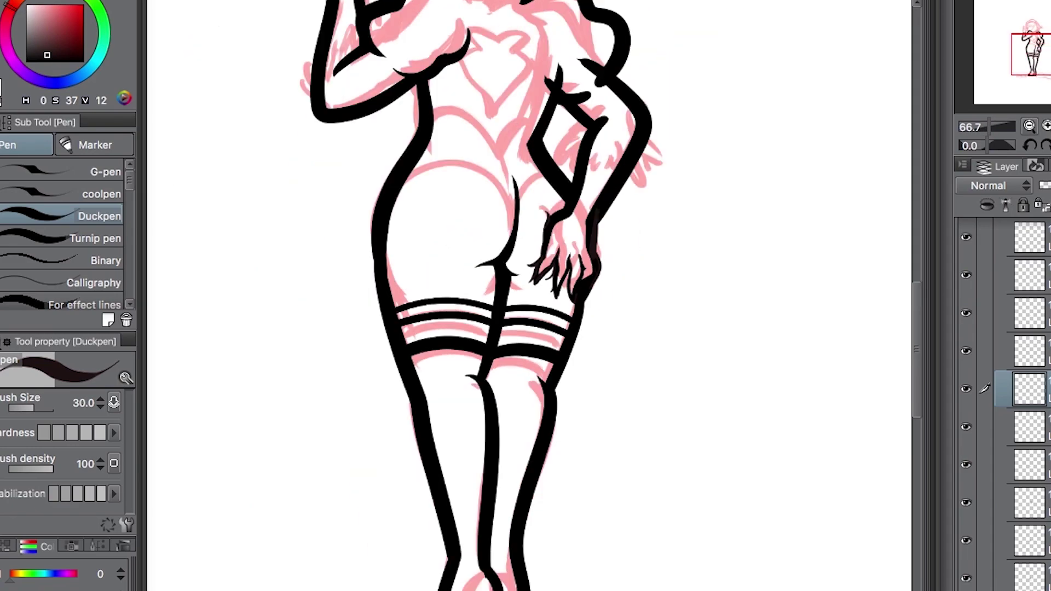
pyautogui.hotkey('ctrl', '+')
pyautogui.press('e')
pyautogui.hotkey('alt', ']')
pyautogui.hotkey('alt', ']')
pyautogui.hotkey('ctrl', '0')
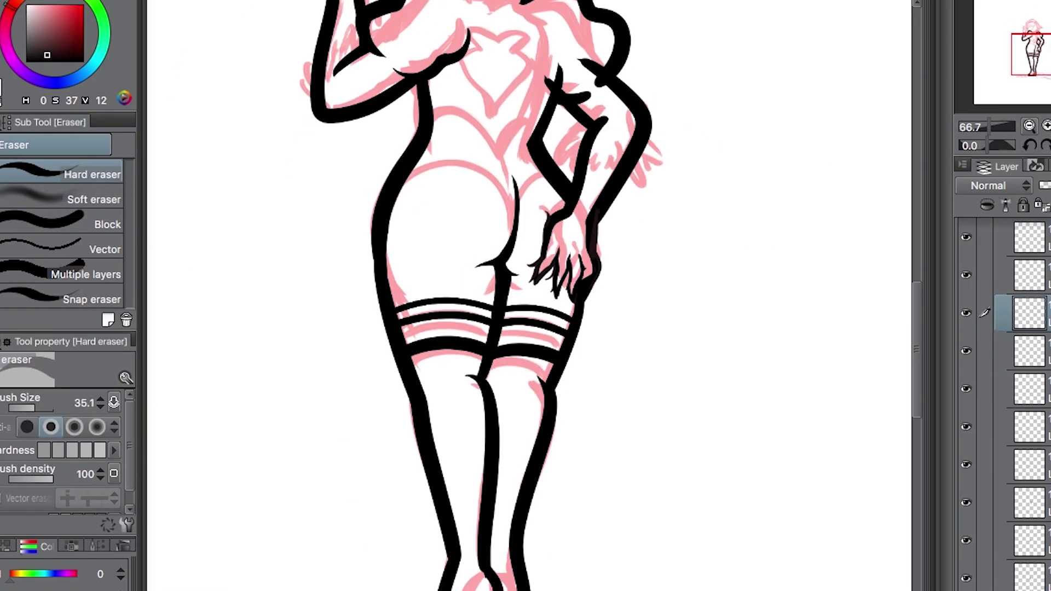
# - Erase the line overlaps where the right arm's outer contour sections cross and where its inner contour meets the torso
pyautogui.hotkey('ctrl', '+')
pyautogui.hotkey('alt', '[')
pyautogui.hotkey('alt', '[')
pyautogui.hotkey('alt', '[')
pyautogui.press('p')
pyautogui.press('-')
pyautogui.hotkey('ctrl', '+')
pyautogui.press('e')
pyautogui.hotkey('alt', ']')
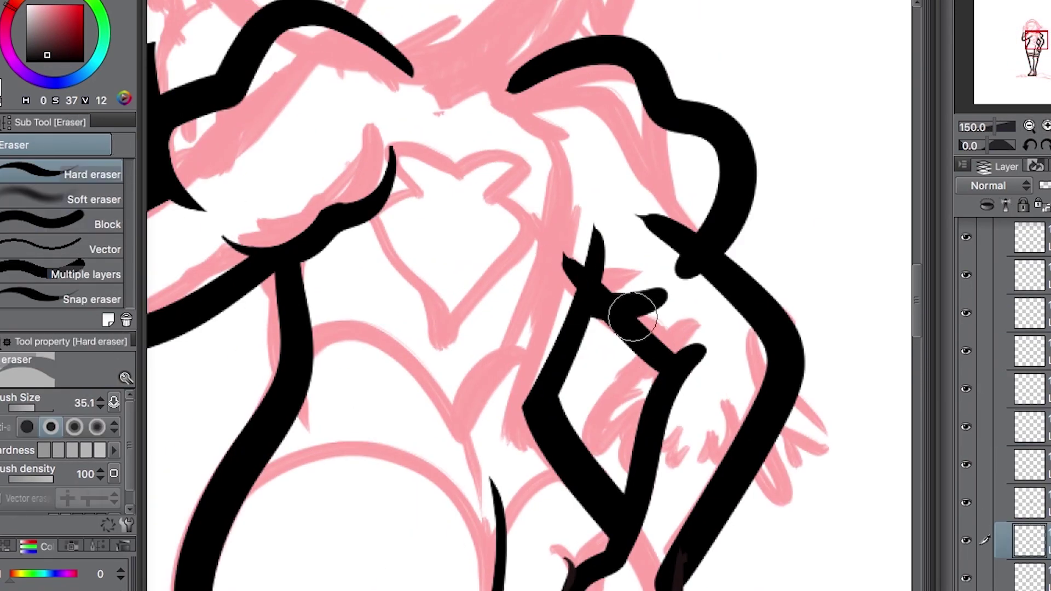
pyautogui.press('-')
pyautogui.hotkey('ctrl', '+')
pyautogui.moveTo(733, 67); pyautogui.dragTo(701, 253)
pyautogui.hotkey('alt', ']')
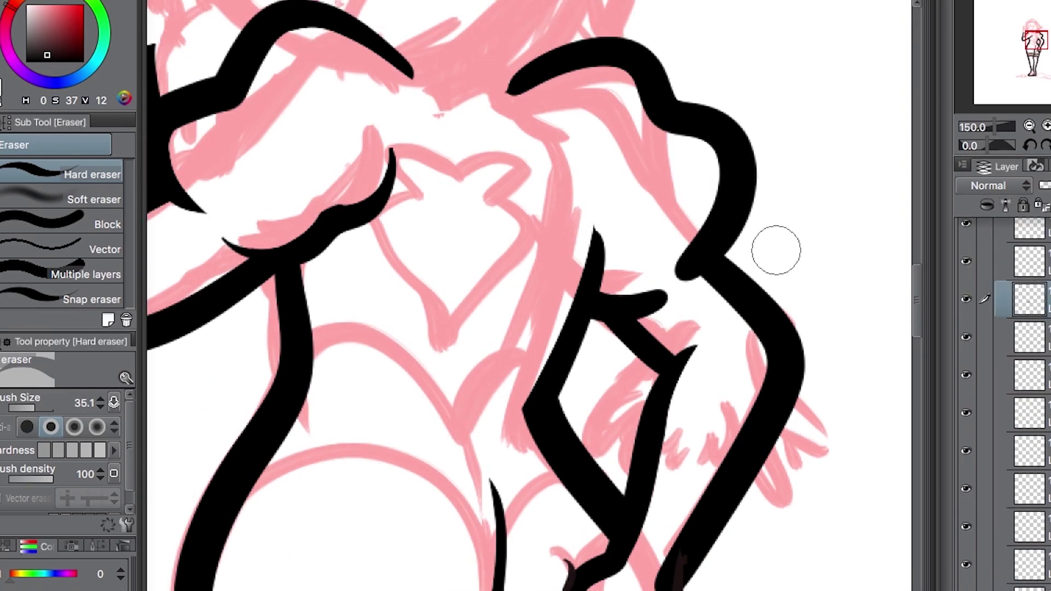
# - Trim the remaining blunt line ends of the right upper arm's inner and outer contours to points
pyautogui.press('-')
pyautogui.press('-')
pyautogui.hotkey('ctrl', '+')
pyautogui.hotkey('alt', '[')
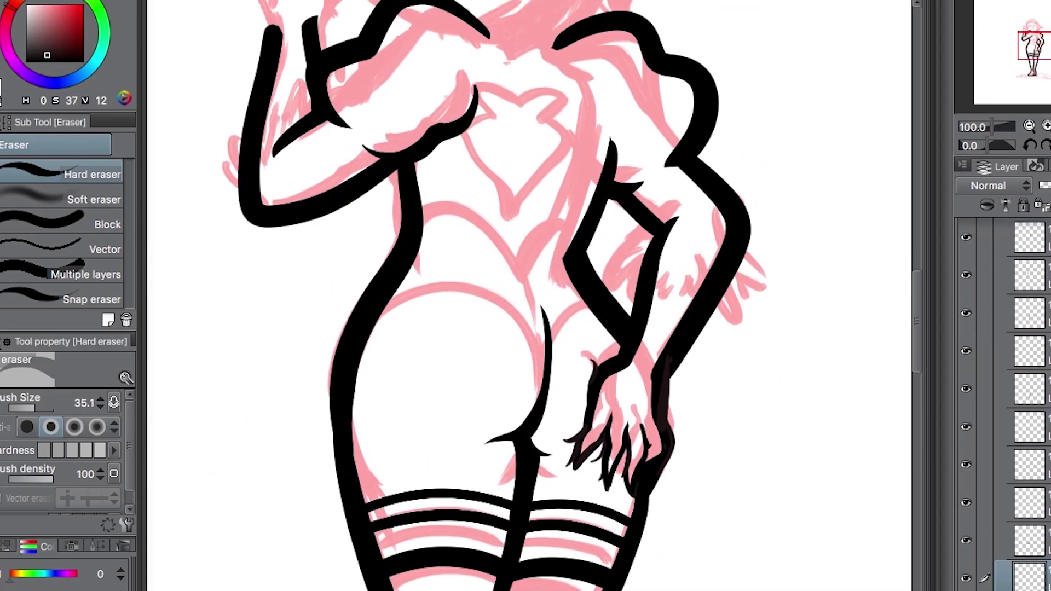
# - Ink the lower hip line as two arcs running from the top of the centre crease to the left hip and the right arm
pyautogui.hotkey('ctrl', '+')
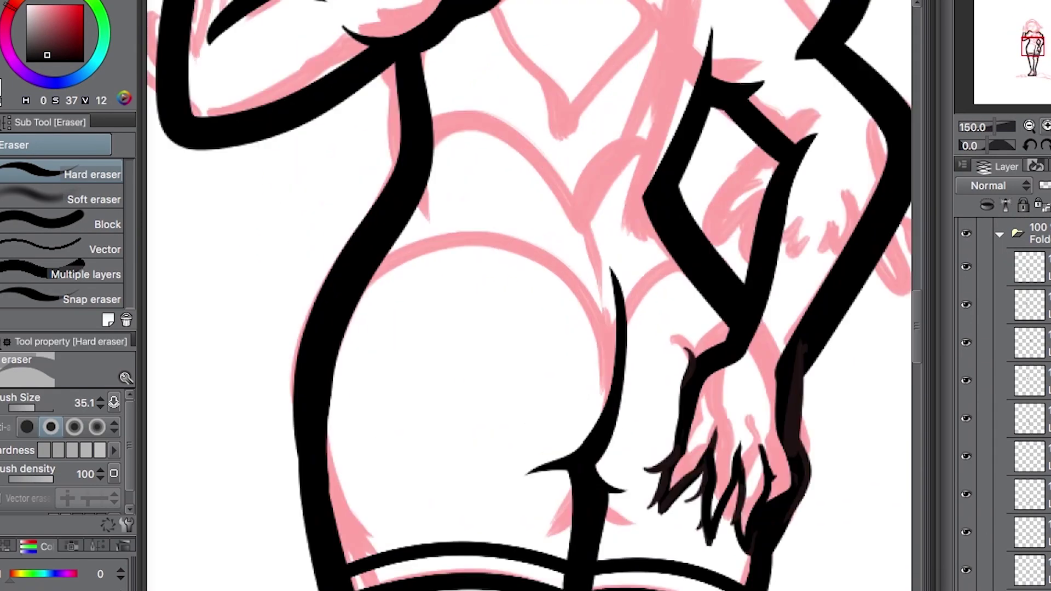
pyautogui.press('p')
pyautogui.hotkey('ctrl', 'z')
pyautogui.moveTo(601, 300)
pyautogui.mouseDown()
pyautogui.moveTo(525, 271)
pyautogui.moveTo(364, 249)
pyautogui.mouseUp()
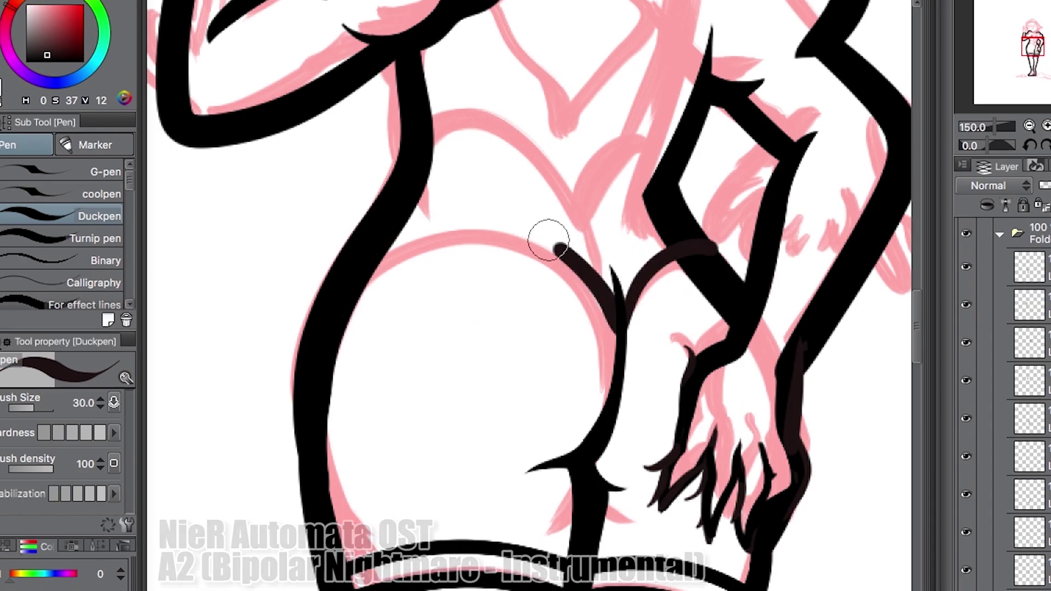
pyautogui.press('e')
pyautogui.scroll(-3, 536, 296)
pyautogui.scroll(2, 537, 295)
pyautogui.press('p')
pyautogui.scroll(1, 628, 340)
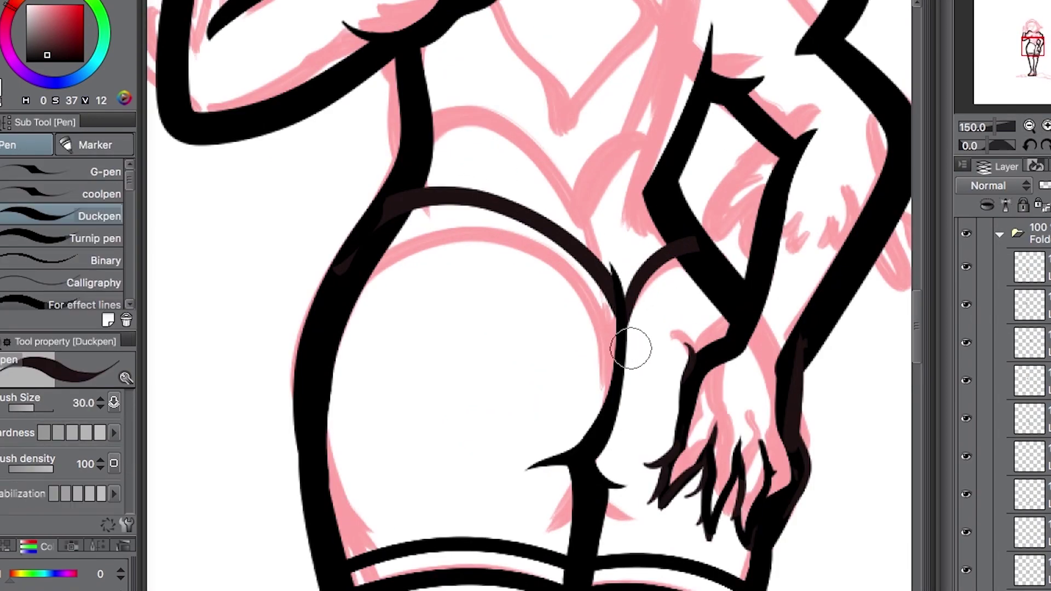
# - Ink a second V-shaped line across the lower back, from the left waist down to the centre and up to the right arm
pyautogui.scroll(-3, 609, 265)
pyautogui.scroll(2, 609, 265)
pyautogui.moveTo(456, 211); pyautogui.dragTo(600, 253)
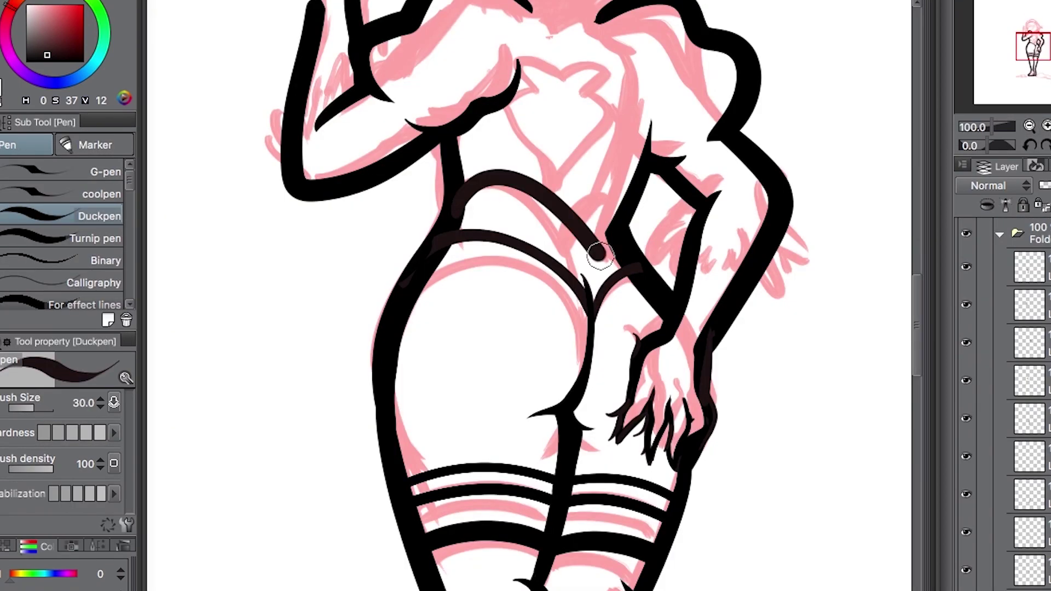
pyautogui.press('e')
pyautogui.scroll(2, 313, 153)
pyautogui.press('-')
pyautogui.press('-')
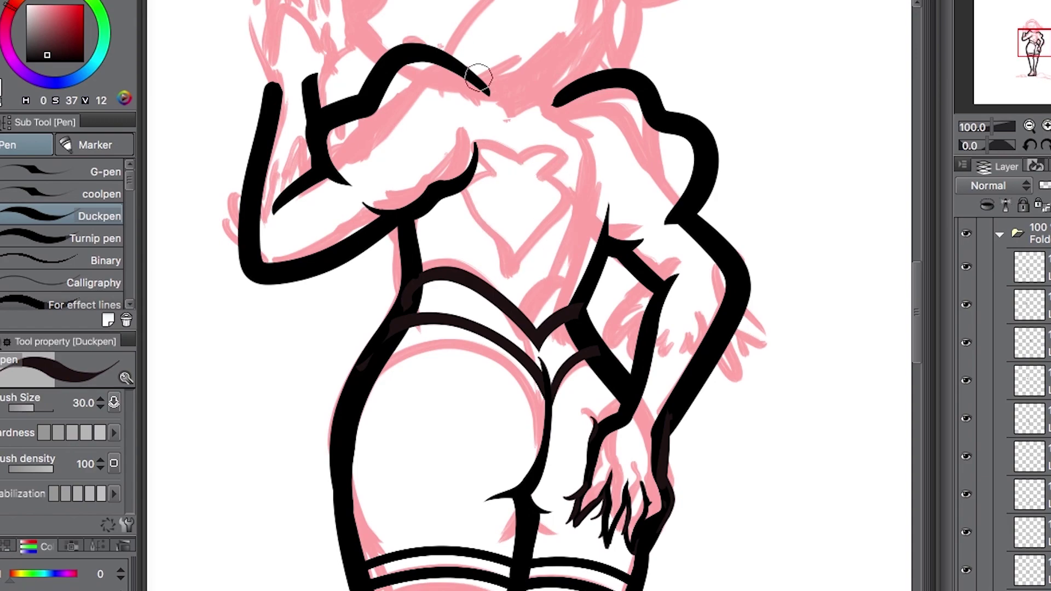
# - Ink the heart shape on the back with scalloped, fluffy sides and a pointed lower tip using the Duckpen at size 30
pyautogui.moveTo(540, 191)
pyautogui.mouseDown()
pyautogui.moveTo(476, 223)
pyautogui.moveTo(553, 285)
pyautogui.mouseUp()
pyautogui.scroll(1, 462, 141)
pyautogui.press('-')
pyautogui.hotkey('ctrl', 'z')
pyautogui.moveTo(463, 141)
pyautogui.mouseDown()
pyautogui.moveTo(446, 234)
pyautogui.moveTo(539, 279)
pyautogui.mouseUp()
pyautogui.press('e')
pyautogui.press('p')
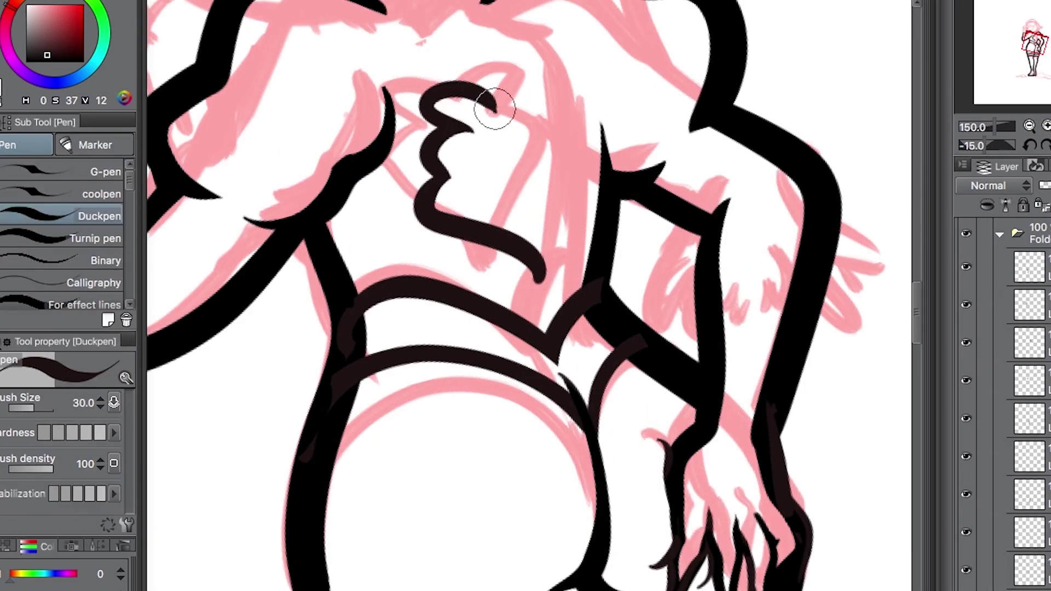
pyautogui.moveTo(496, 116); pyautogui.dragTo(539, 277)
pyautogui.press('e')
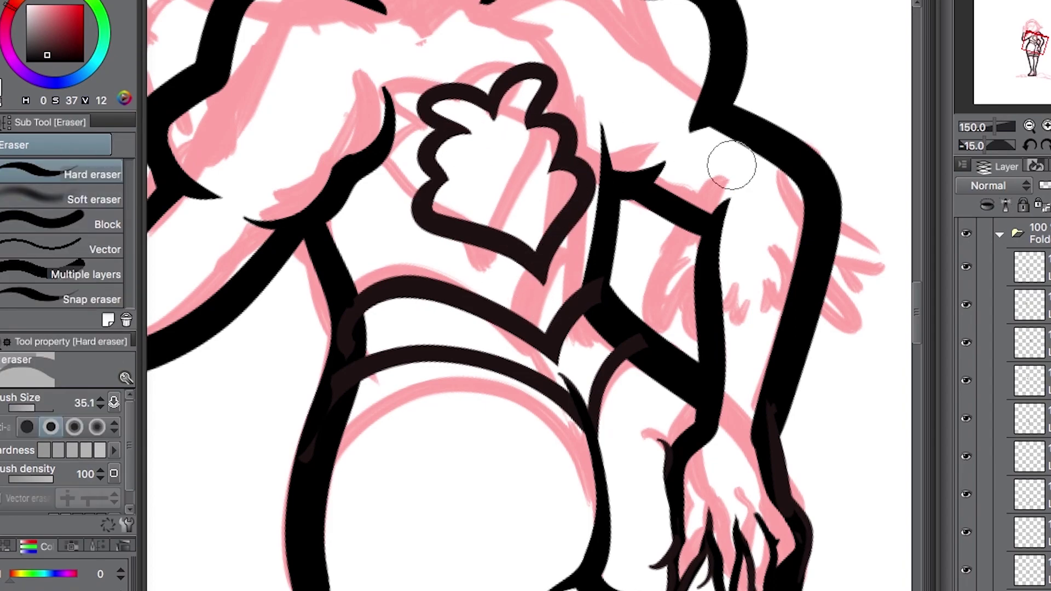
# - Ink the hair's large front swoop around the forehead with a pointed end and a thin inner strand
pyautogui.hotkey('ctrl', 'alt', '0')
pyautogui.scroll(-2, 526, 295)
pyautogui.scroll(2, 525, 219)
pyautogui.press('p')
pyautogui.moveTo(410, 117); pyautogui.dragTo(445, 176)
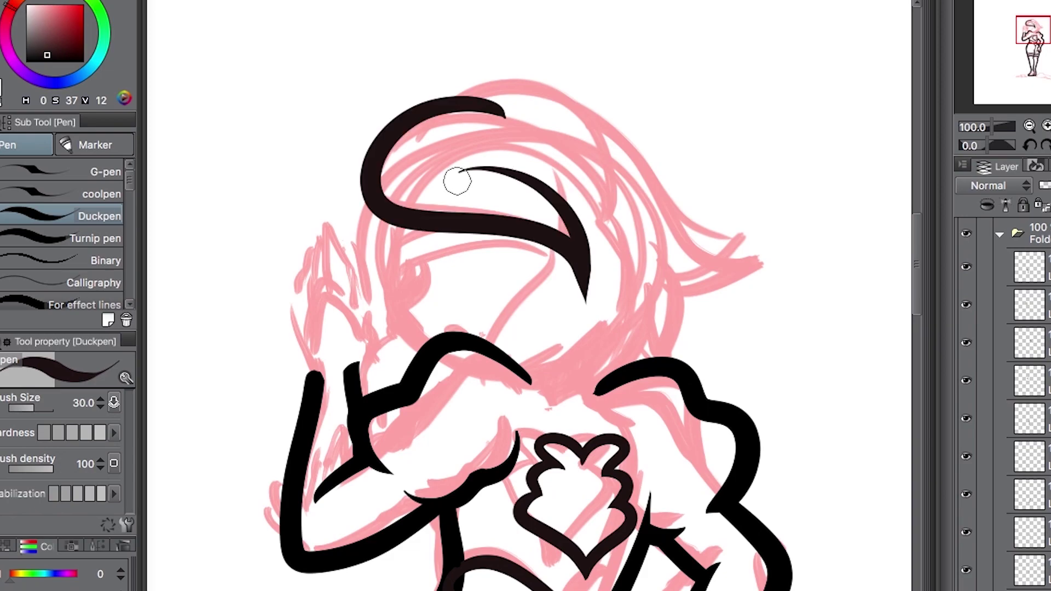
# - Ink the side lock hanging from the swoop with its pointed end, plus the short jaw line down to the left shoulder
pyautogui.scroll(2, 458, 176)
pyautogui.press('e')
pyautogui.press('p')
pyautogui.moveTo(528, 136); pyautogui.dragTo(561, 324)
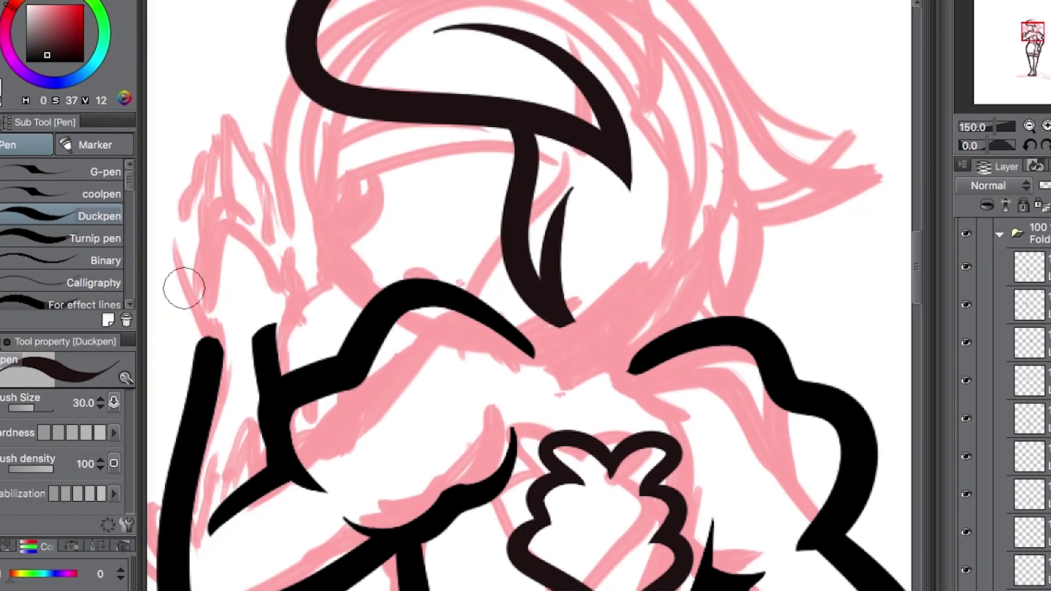
pyautogui.hotkey('ctrl', 'z')
pyautogui.press('e')
pyautogui.press('p')
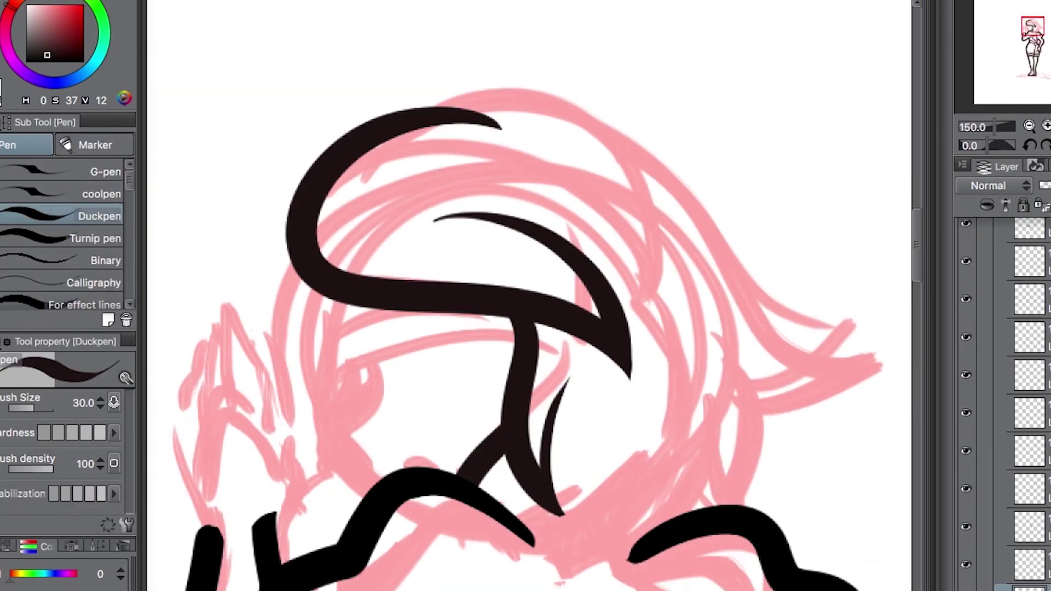
# - Ink the long curved strand at the back of the head and the pointed hair tips at the nape
pyautogui.moveTo(646, 88); pyautogui.dragTo(699, 310)
pyautogui.moveTo(638, 350)
pyautogui.mouseDown()
pyautogui.moveTo(580, 446)
pyautogui.moveTo(635, 430)
pyautogui.mouseUp()
pyautogui.press('e')
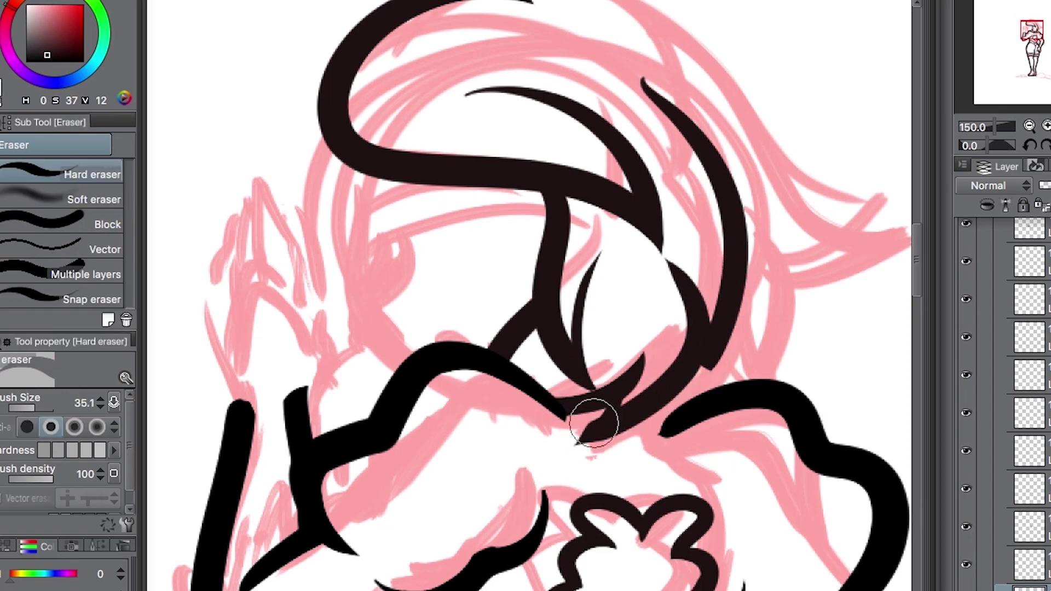
pyautogui.press('p')
pyautogui.press('e')
pyautogui.press('p')
pyautogui.scroll(5, 798, 234)
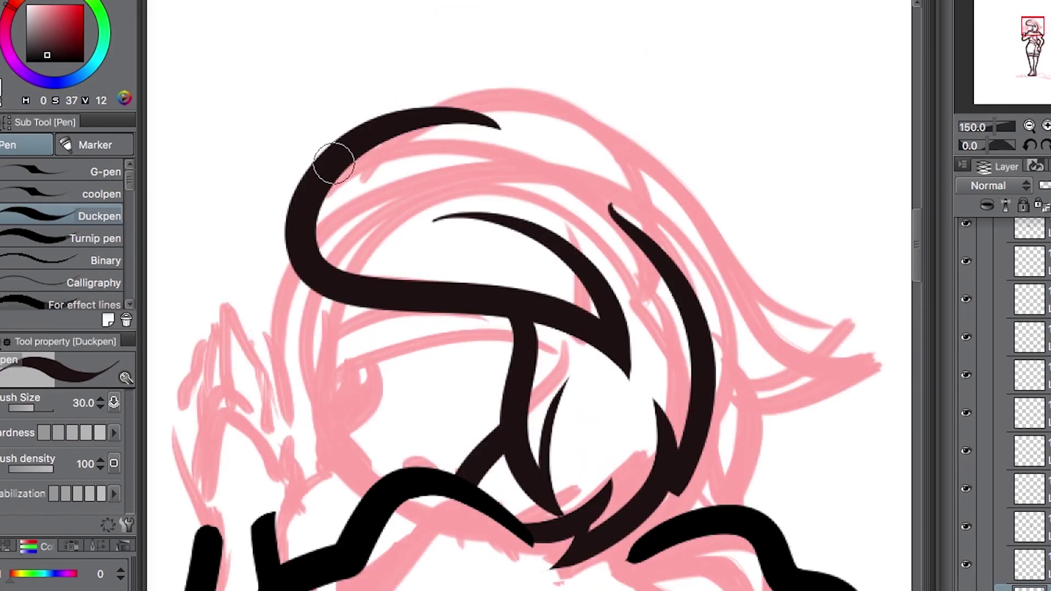
# - Try to ink a rounded outer hair contour from the front swoop over the crown to the nape
pyautogui.moveTo(334, 162); pyautogui.dragTo(681, 433)
pyautogui.scroll(-2, 704, 345)
pyautogui.scroll(2, 704, 344)
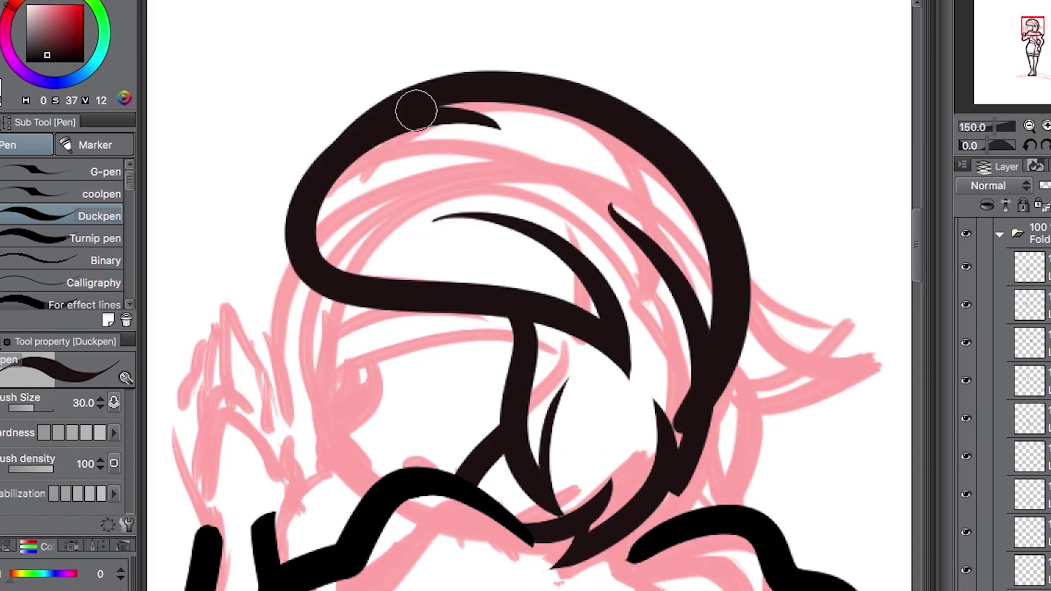
pyautogui.press('e')
pyautogui.hotkey('ctrl', 'z')
# - Ink the outer hair contour over the crown to a flicked tip at the back, curving in again to the nape
pyautogui.press('p')
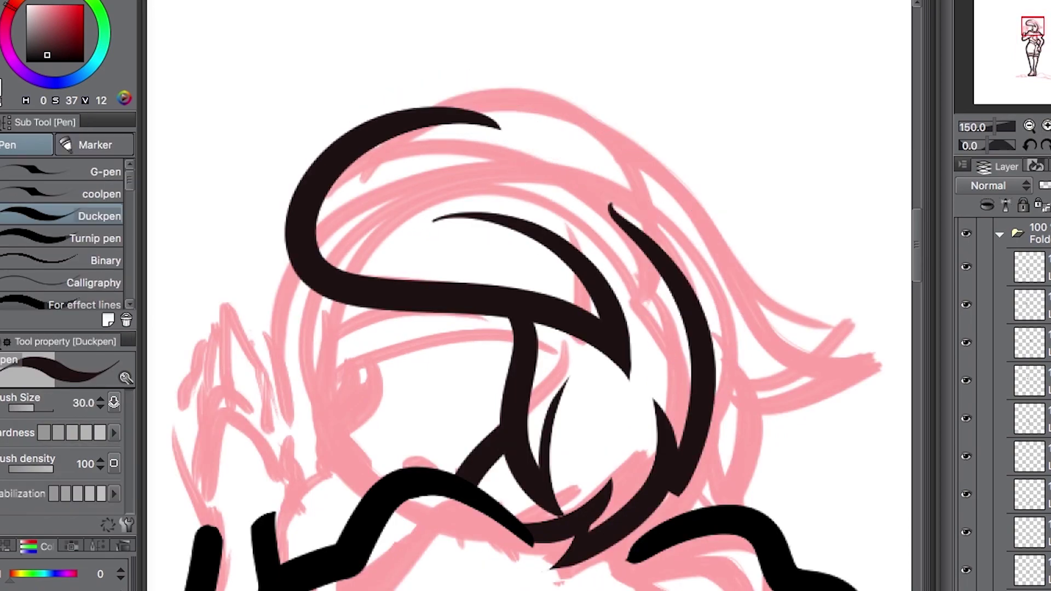
pyautogui.moveTo(394, 113)
pyautogui.mouseDown()
pyautogui.moveTo(805, 352)
pyautogui.moveTo(681, 493)
pyautogui.moveTo(700, 507)
pyautogui.mouseUp()
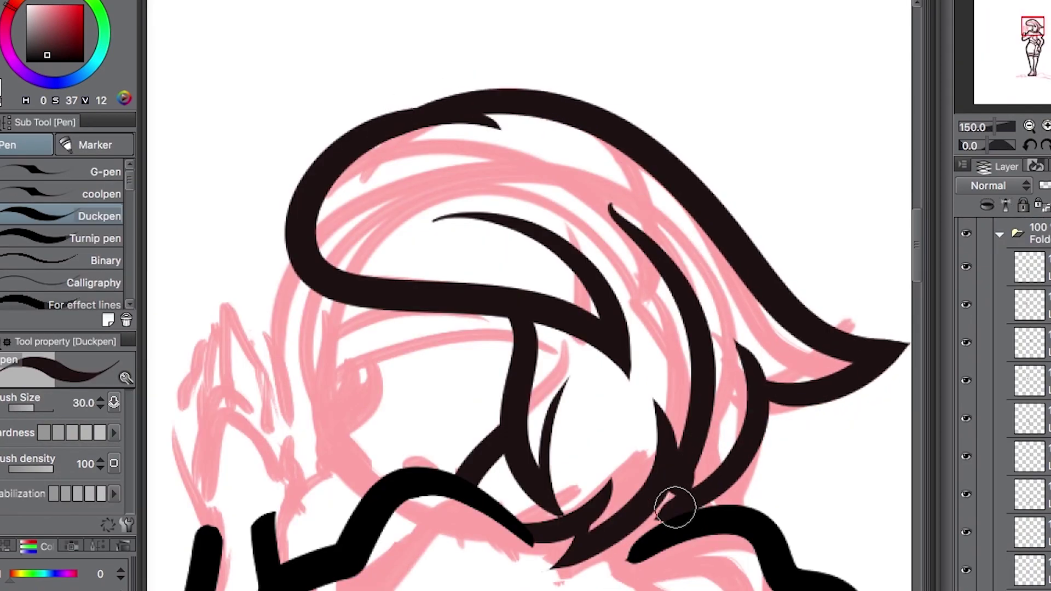
pyautogui.press('e')
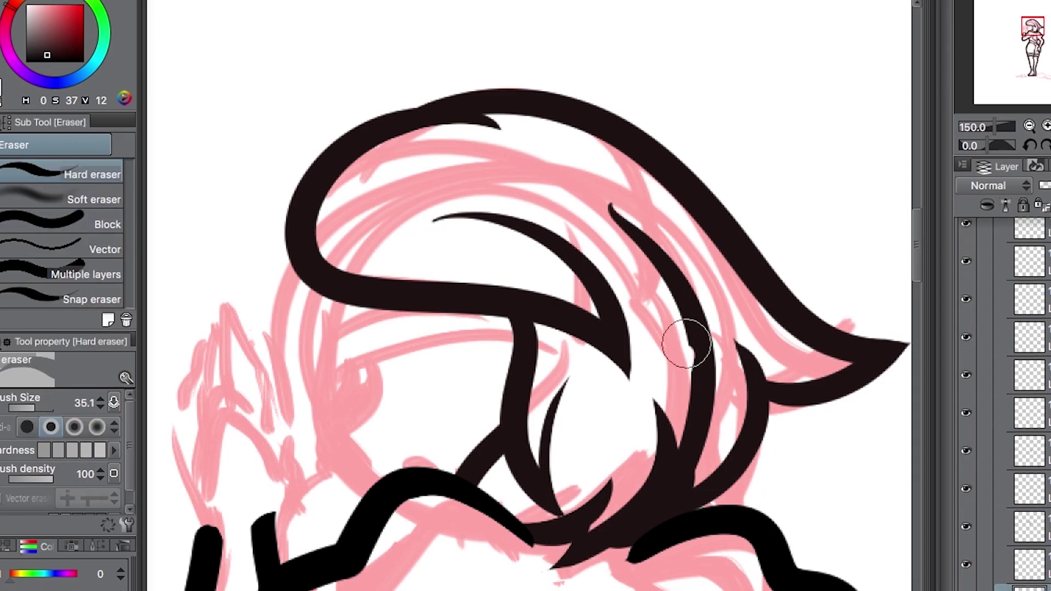
# - Ink an inner curve from the front swoop over the crown, joining it to the back strand and outer contour
pyautogui.press('p')
pyautogui.scroll(-2, 520, 260)
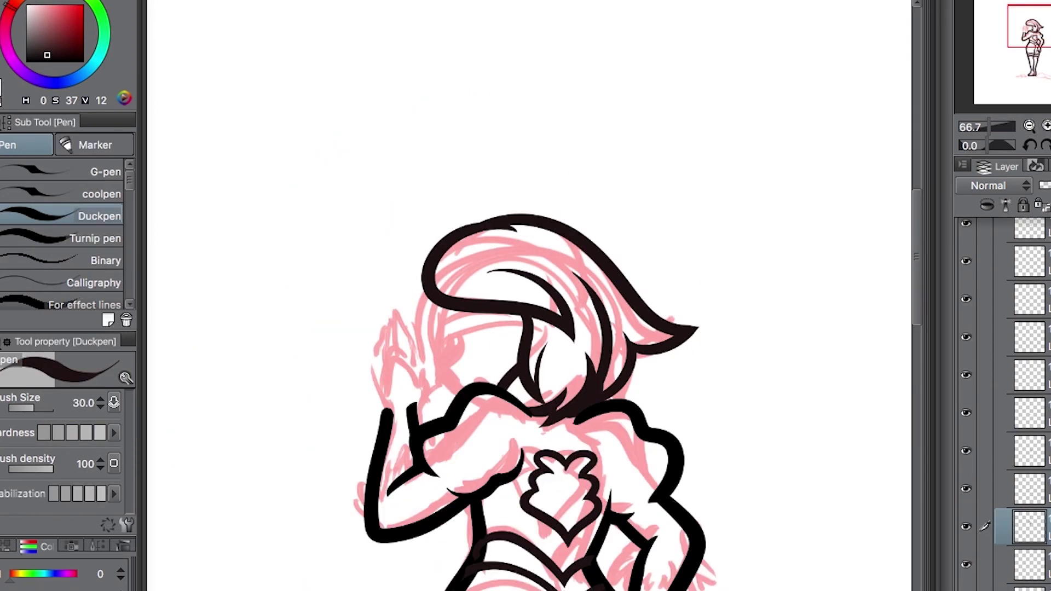
pyautogui.scroll(1, 520, 260)
pyautogui.moveTo(652, 246); pyautogui.dragTo(635, 328)
pyautogui.press('e')
pyautogui.moveTo(465, 175); pyautogui.dragTo(639, 266)
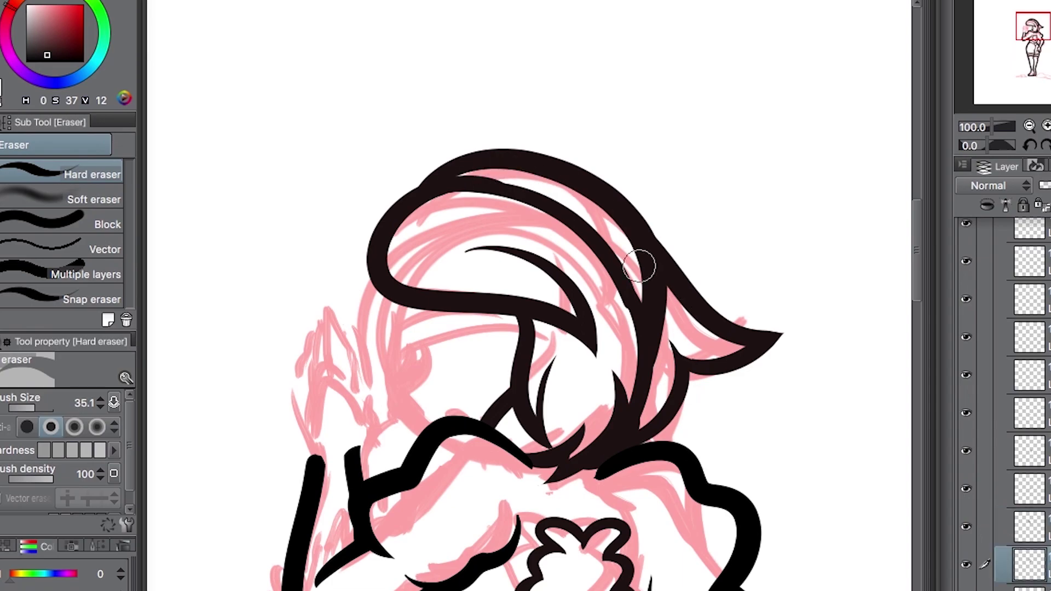
# - Clean up the junctions where the inner hair curve meets the outer contour and the back strand
pyautogui.scroll(2, 509, 188)
pyautogui.press('-')
pyautogui.press('-')
pyautogui.press('p')
pyautogui.press('e')
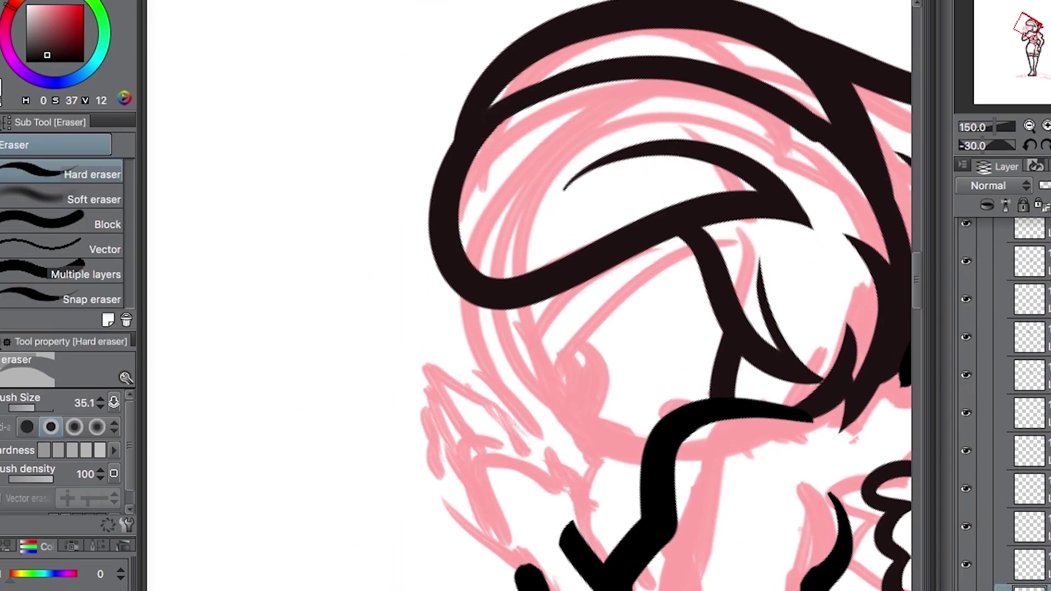
pyautogui.scroll(-3, 436, 184)
pyautogui.scroll(3, 436, 184)
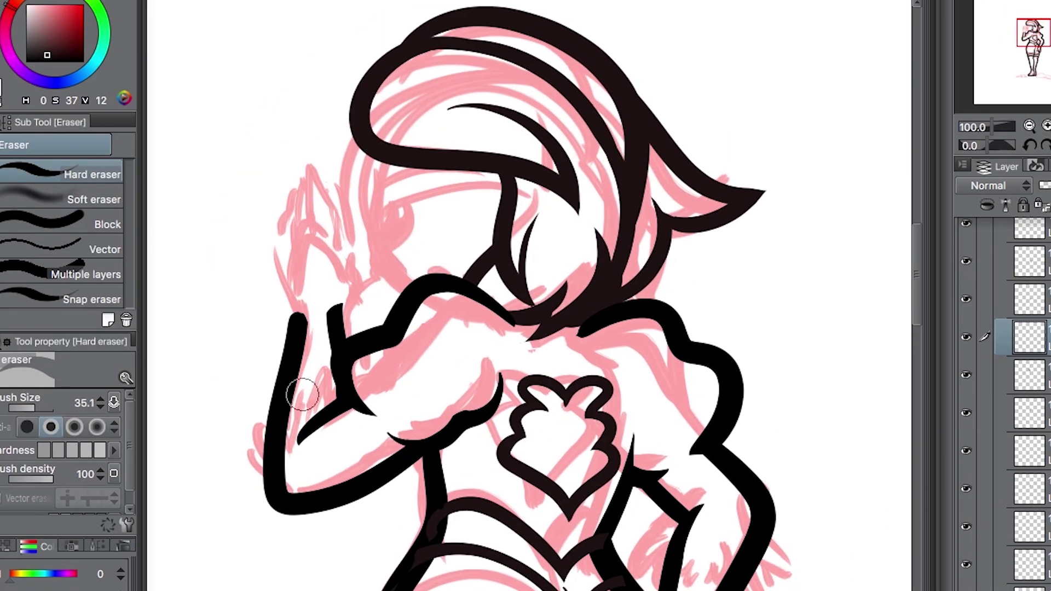
# - Ink the face's front contour, the strands beneath the hair swoop and the eye with the Duckpen
pyautogui.press('p')
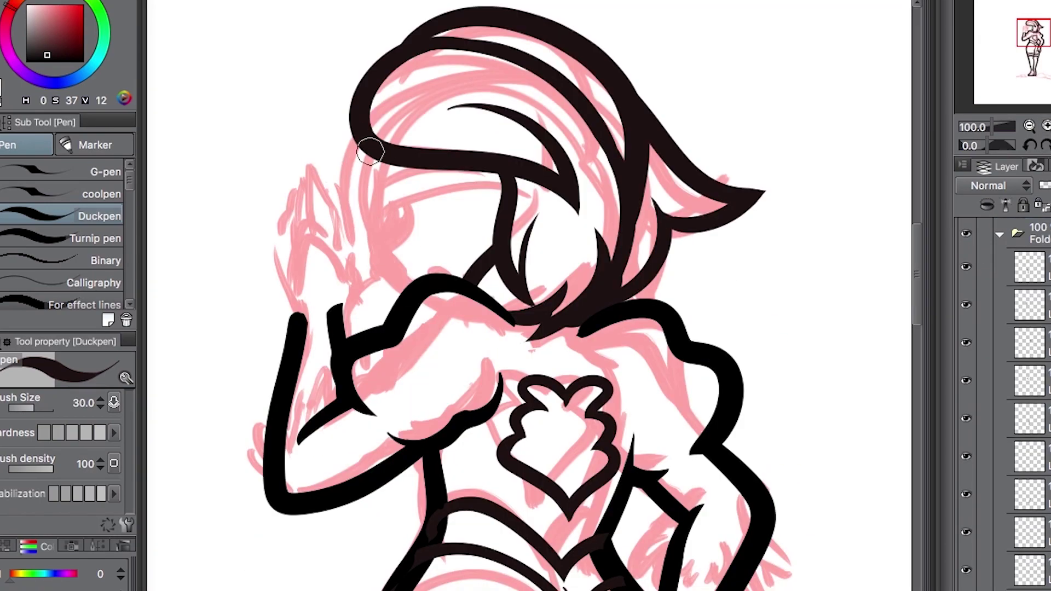
pyautogui.moveTo(361, 143); pyautogui.dragTo(411, 293)
pyautogui.press('e')
pyautogui.press('p')
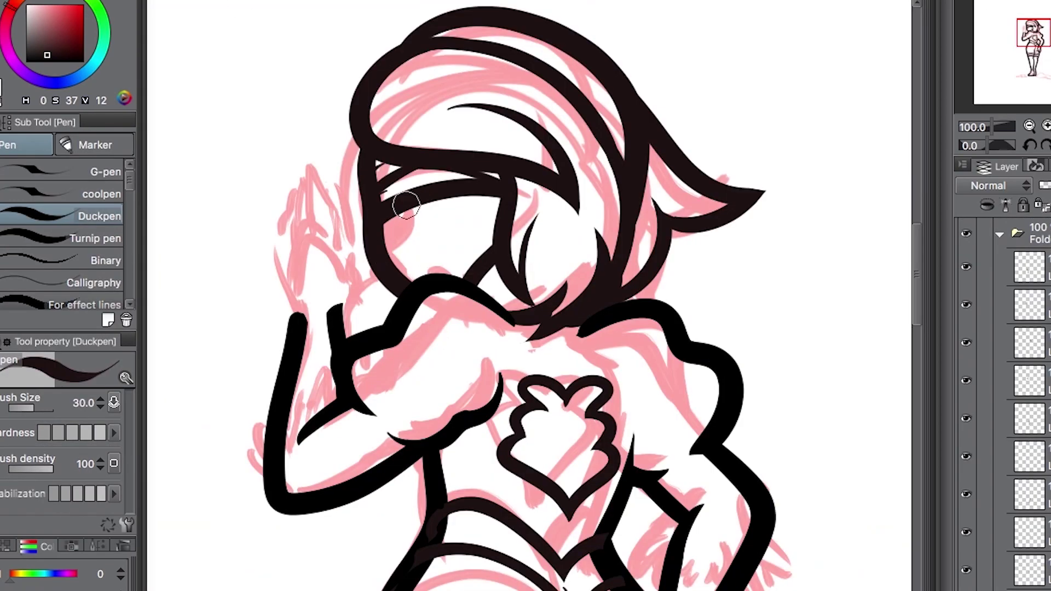
pyautogui.hotkey('ctrl', 'z')
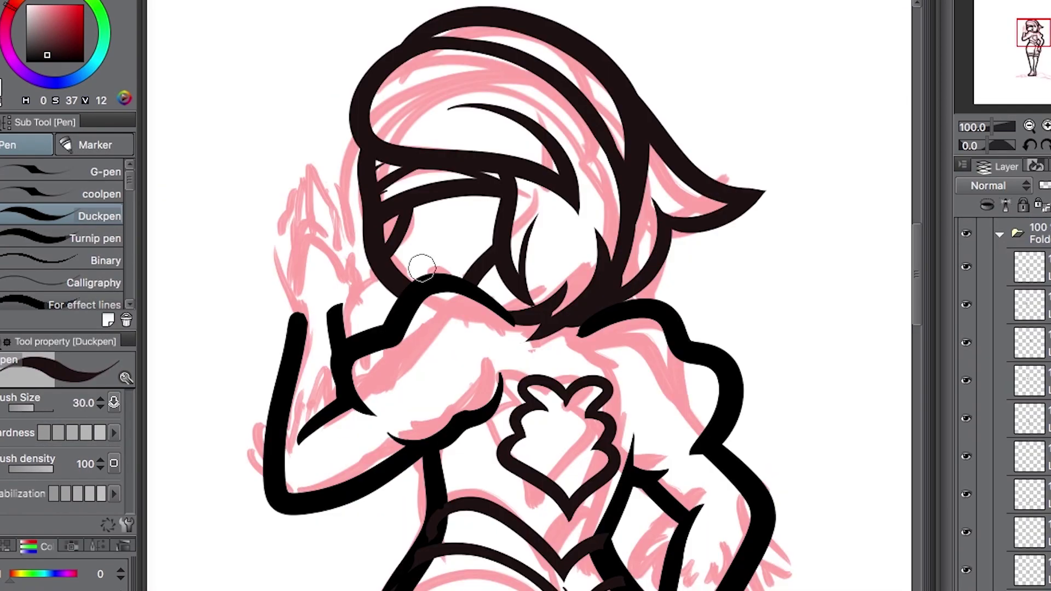
# - Draw a small mouth and beauty mark with the Turnip pen at size 10, and add a lash to the eye with the Duckpen
pyautogui.press('.')
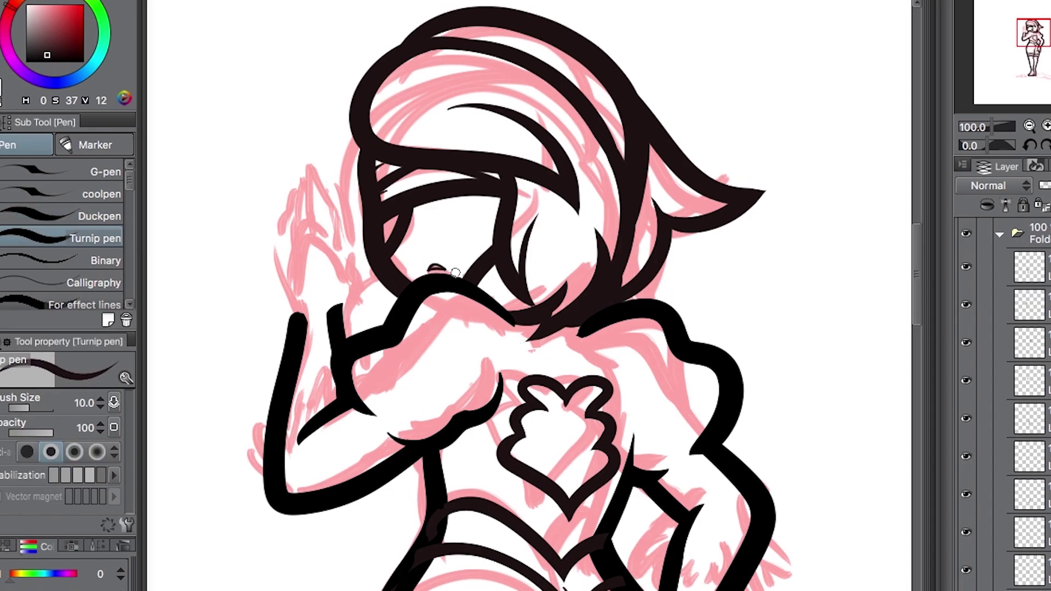
pyautogui.press(',')
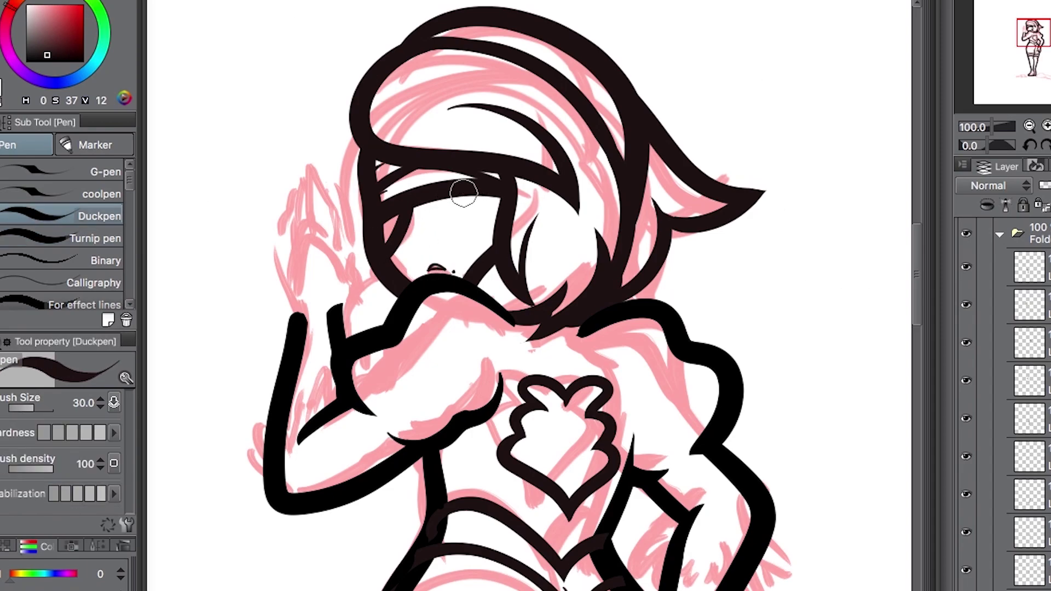
pyautogui.scroll(-3, 414, 215)
pyautogui.scroll(5, 554, 432)
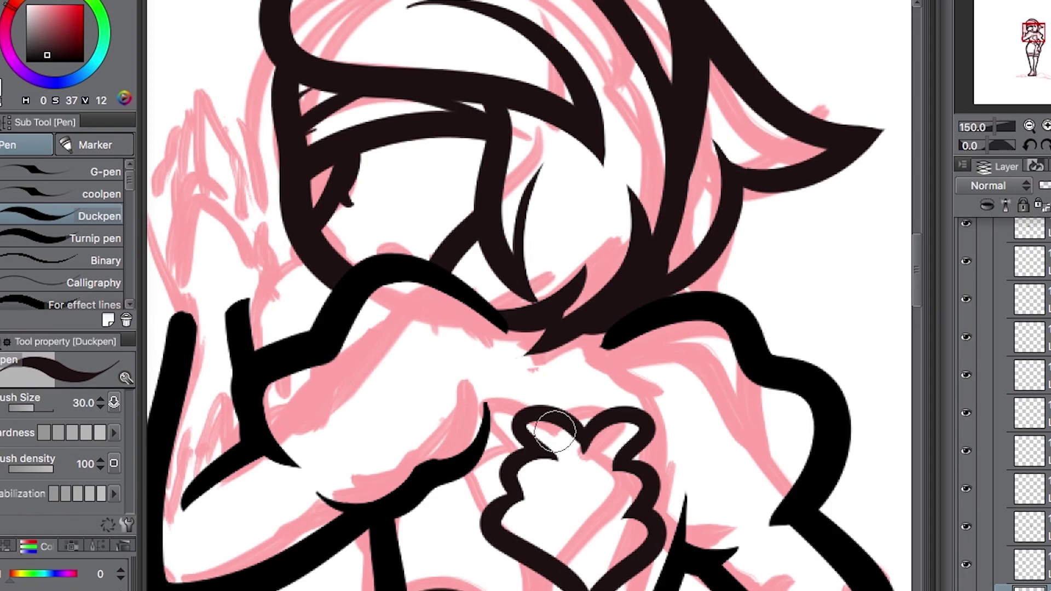
# - Try to redraw the mouth above the left shoulder with the Duckpen at size 30
pyautogui.press('.')
pyautogui.scroll(-3, 424, 245)
pyautogui.scroll(4, 406, 251)
pyautogui.press(',')
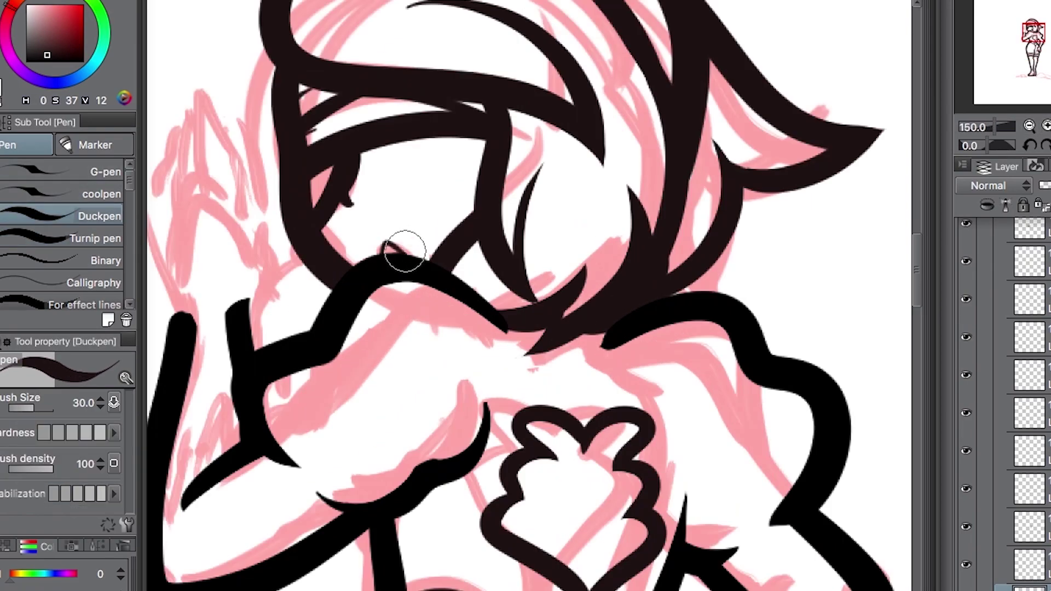
pyautogui.scroll(-3, 384, 241)
pyautogui.scroll(4, 384, 241)
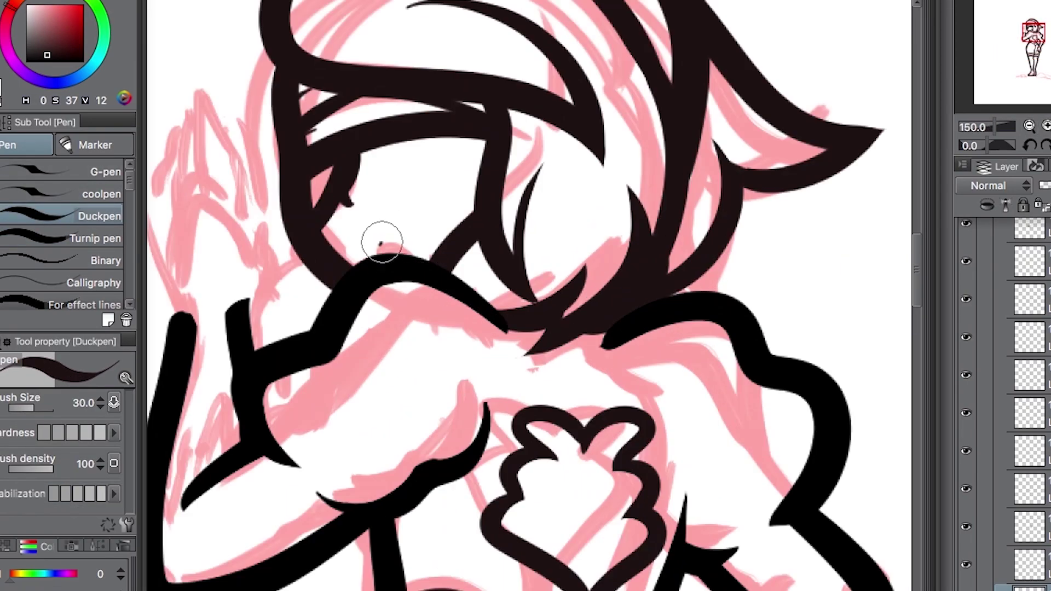
# - Draw a small oval mouth and a dot beauty mark beside it with the Turnip pen at size 10
pyautogui.press('.')
pyautogui.scroll(-3, 416, 154)
pyautogui.scroll(4, 450, 347)
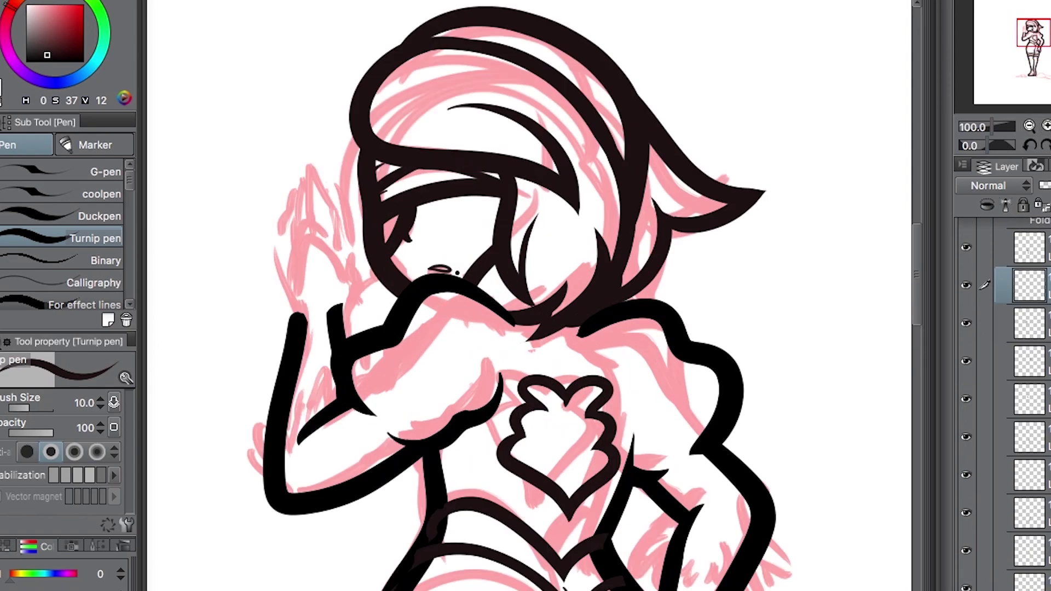
# - Try to ink the raised left hand's palm edges and fingers with the Duckpen
pyautogui.press(',')
pyautogui.moveTo(343, 228); pyautogui.dragTo(327, 82)
pyautogui.moveTo(386, 249); pyautogui.dragTo(457, 170)
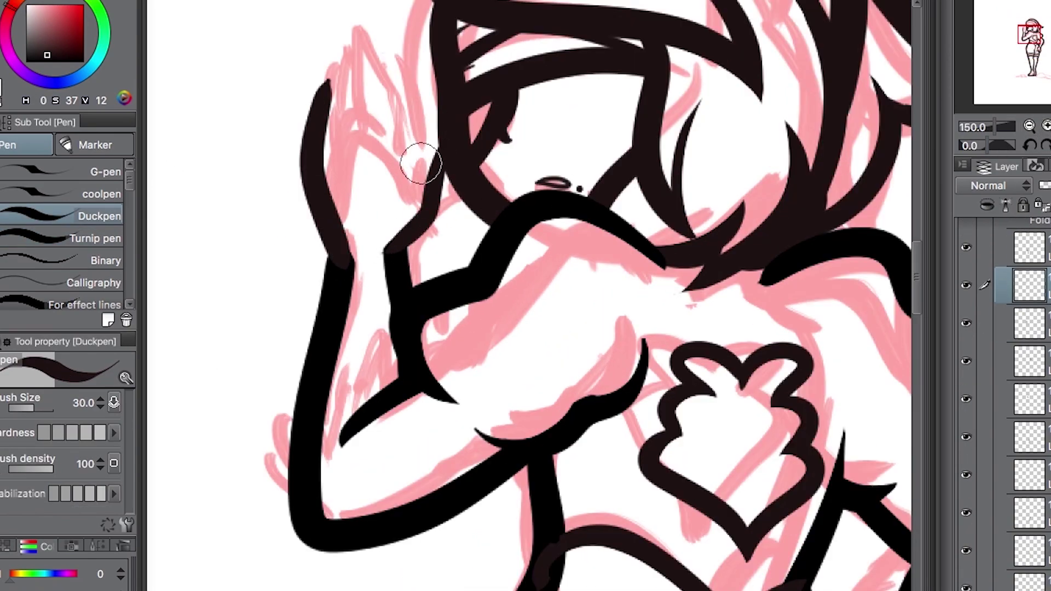
pyautogui.moveTo(339, 117); pyautogui.dragTo(363, 33)
pyautogui.moveTo(389, 131); pyautogui.dragTo(378, 25)
pyautogui.moveTo(357, 121); pyautogui.dragTo(366, 34)
pyautogui.hotkey('ctrl', 'z')
pyautogui.hotkey('ctrl', 'z')
pyautogui.hotkey('ctrl', 'z')
pyautogui.hotkey('ctrl', 'z')
# - Try to ink a long pointed finger on the raised left hand with the Duckpen at size 30
pyautogui.moveTo(383, 128); pyautogui.dragTo(366, 60)
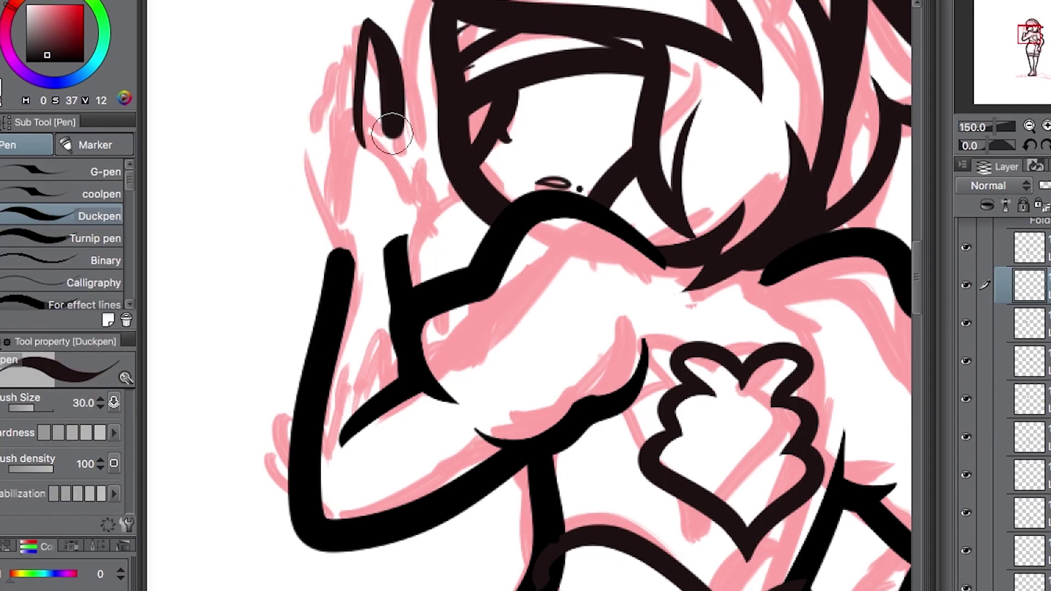
pyautogui.hotkey('ctrl', 'z')
pyautogui.scroll(-5, 383, 219)
pyautogui.scroll(8, 432, 254)
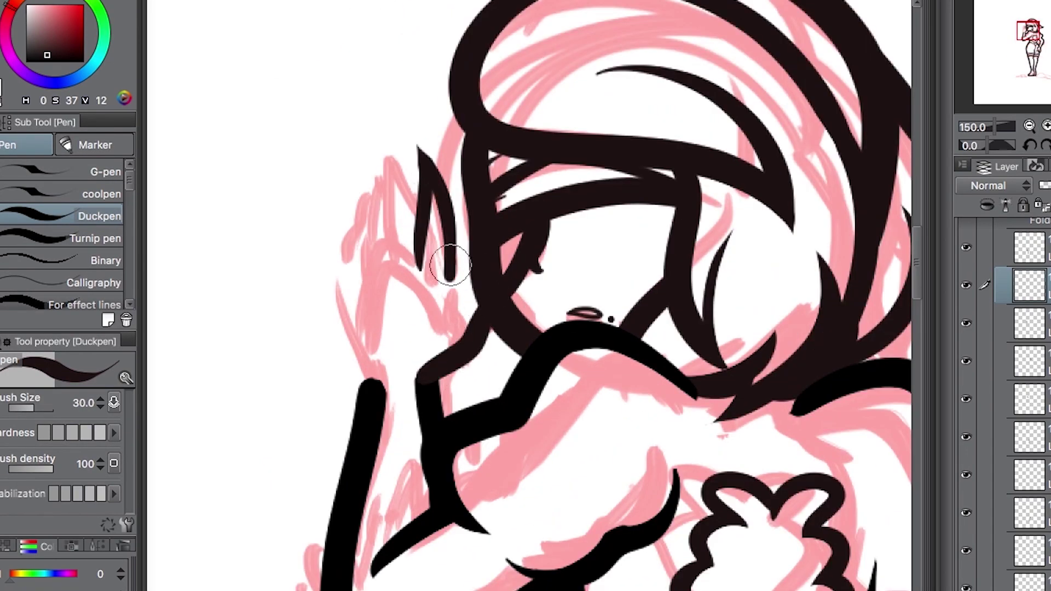
# - Ink the two fingers of the raised hand closest to the face with the Duckpen at size 30, cleaning their edges
pyautogui.scroll(1, 429, 19)
pyautogui.press('e')
pyautogui.press('p')
pyautogui.moveTo(405, 192); pyautogui.dragTo(416, 49)
pyautogui.moveTo(433, 208)
pyautogui.mouseDown()
pyautogui.moveTo(433, 60)
pyautogui.moveTo(443, 86)
pyautogui.mouseUp()
pyautogui.press('e')
pyautogui.press('p')
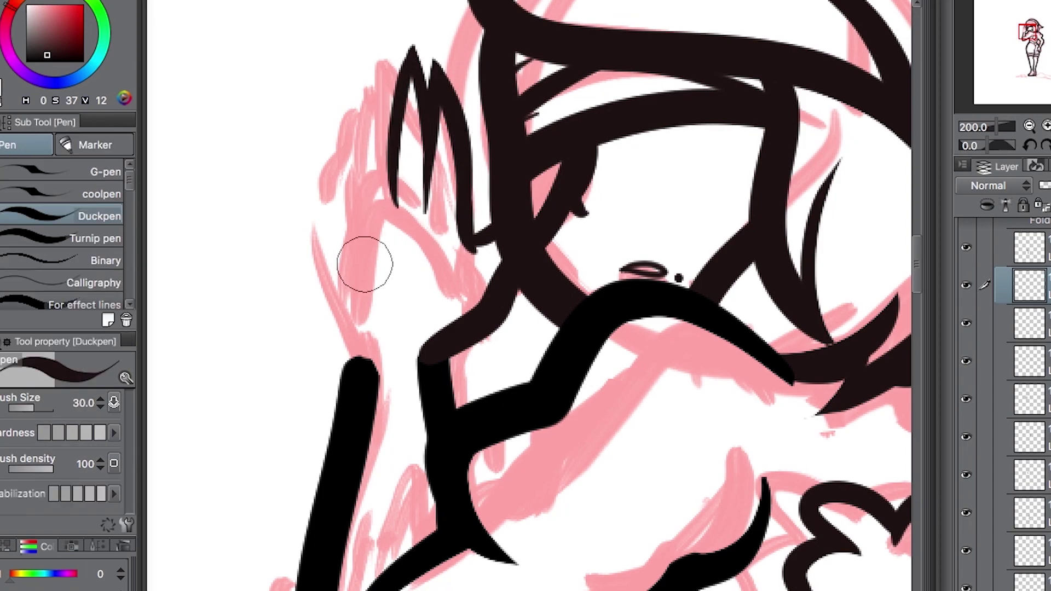
# - Ink the remaining outer fingers and the palm's outer edge down to the wrist with the Duckpen
pyautogui.moveTo(362, 163); pyautogui.dragTo(376, 82)
pyautogui.press('e')
pyautogui.press('p')
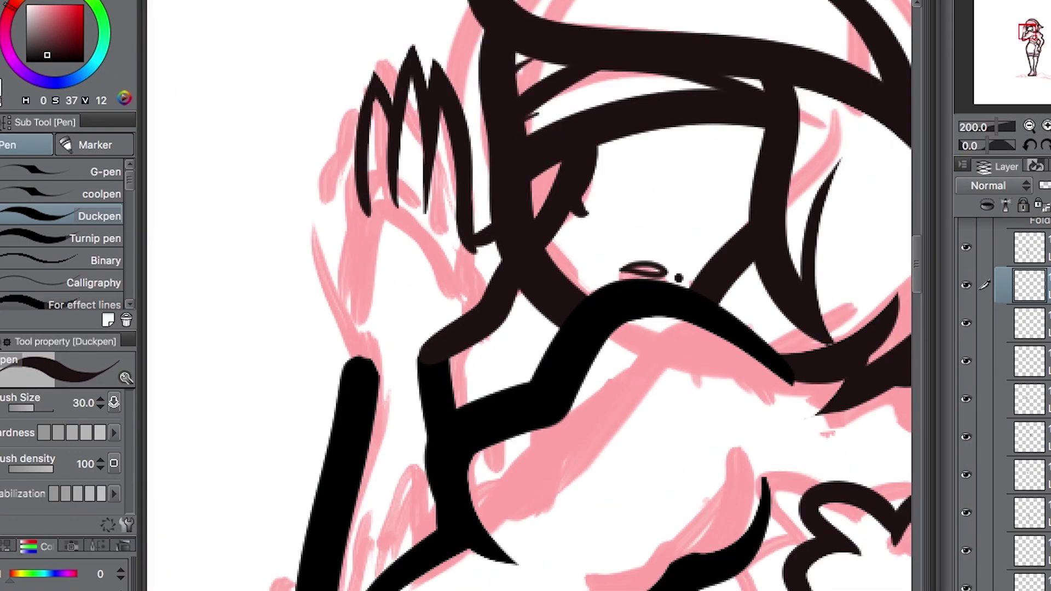
pyautogui.moveTo(361, 372); pyautogui.dragTo(333, 93)
pyautogui.press('e')
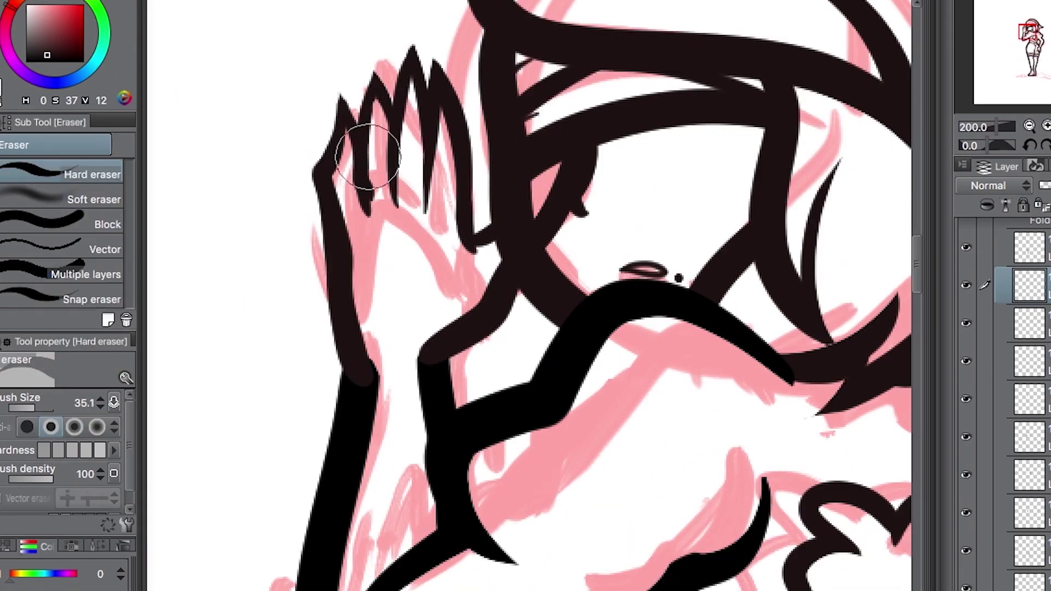
# - Erase the thick inner forearm line below the raised hand and redraw it thinner with the Duckpen from wrist to sleeve
pyautogui.scroll(-3, 375, 164)
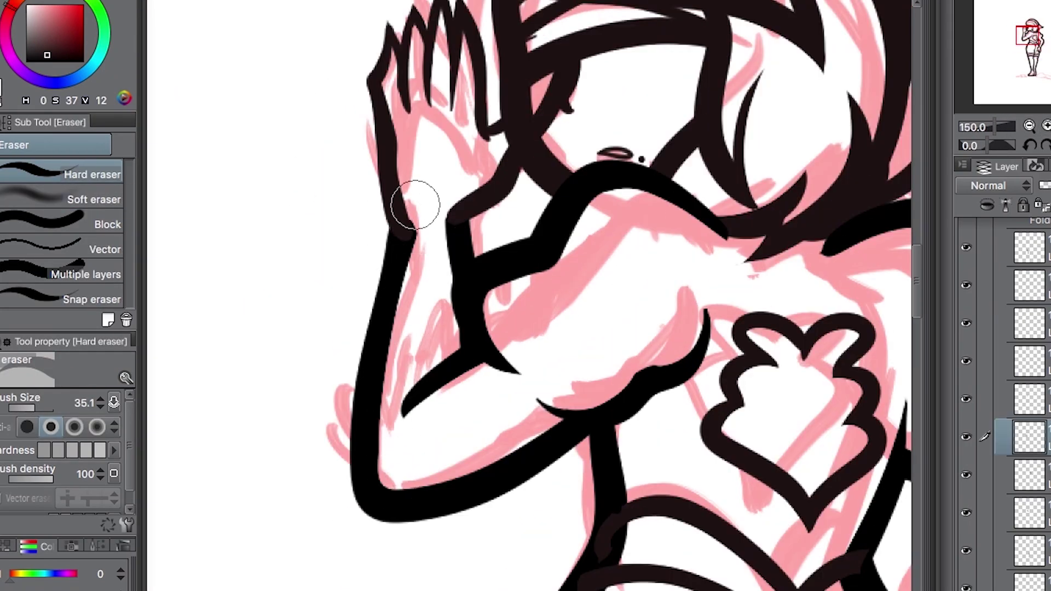
pyautogui.press('p')
pyautogui.press('e')
pyautogui.moveTo(460, 225); pyautogui.dragTo(465, 279)
pyautogui.press('p')
pyautogui.moveTo(476, 180); pyautogui.dragTo(465, 309)
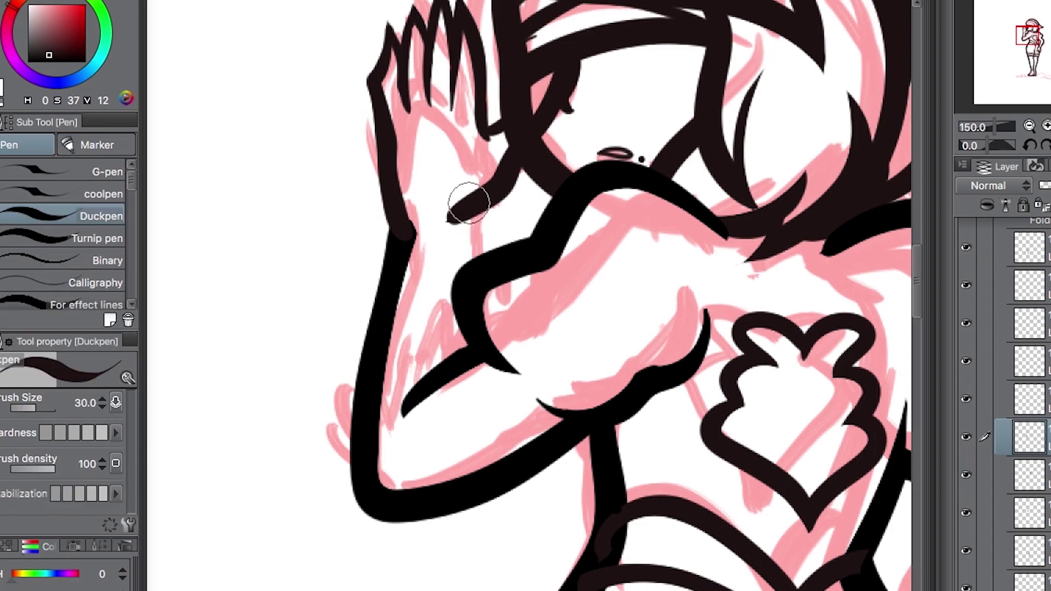
pyautogui.press('e')
pyautogui.hotkey('alt', ']')
pyautogui.moveTo(449, 208); pyautogui.dragTo(493, 262)
pyautogui.scroll(-5, 490, 122)
pyautogui.scroll(3, 490, 123)
pyautogui.press('p')
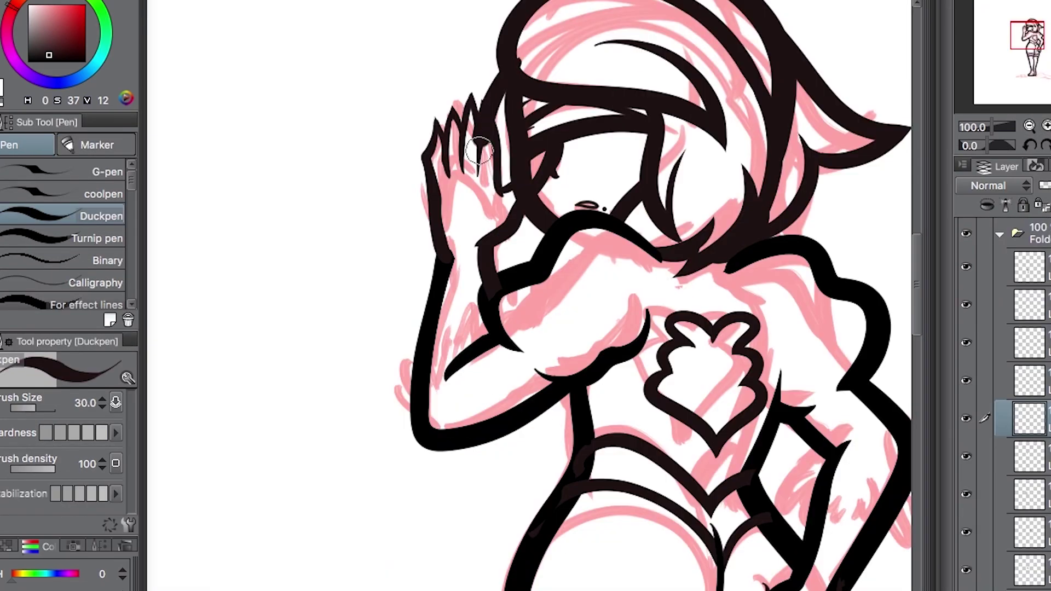
# - Ink a curved hair lock between the raised hand and the face with the Duckpen, trimming its overlaps
pyautogui.moveTo(509, 137); pyautogui.dragTo(619, 258)
pyautogui.press('e')
pyautogui.hotkey('alt', '[')
pyautogui.scroll(-3, 579, 241)
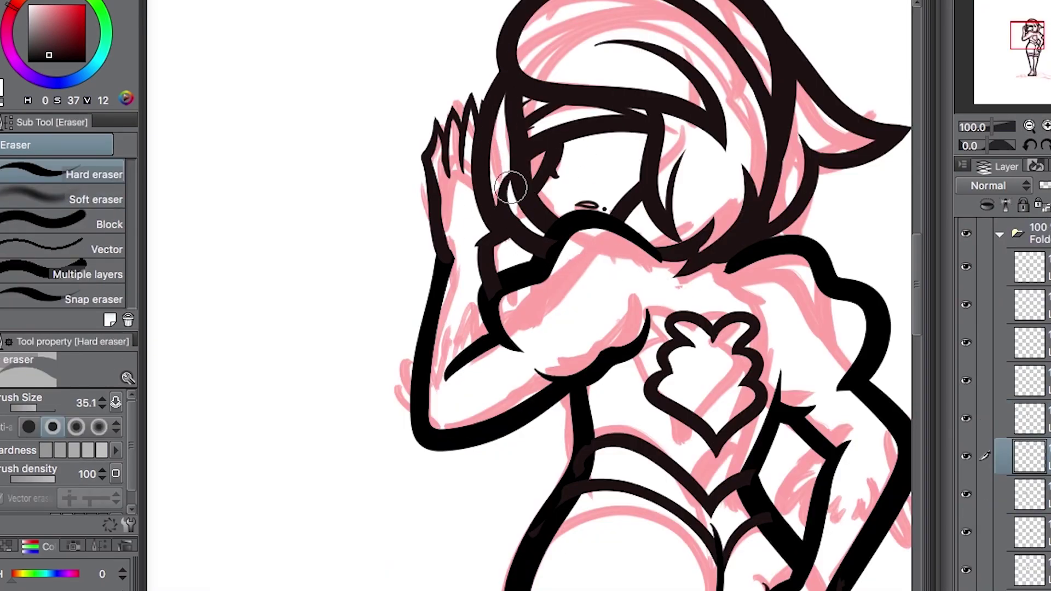
# - Ink a leafy ruffled cuff around the left elbow with the Duckpen at size 30
pyautogui.scroll(3, 579, 241)
pyautogui.moveTo(454, 295)
pyautogui.mouseDown()
pyautogui.moveTo(411, 192)
pyautogui.moveTo(376, 258)
pyautogui.mouseUp()
pyautogui.press('p')
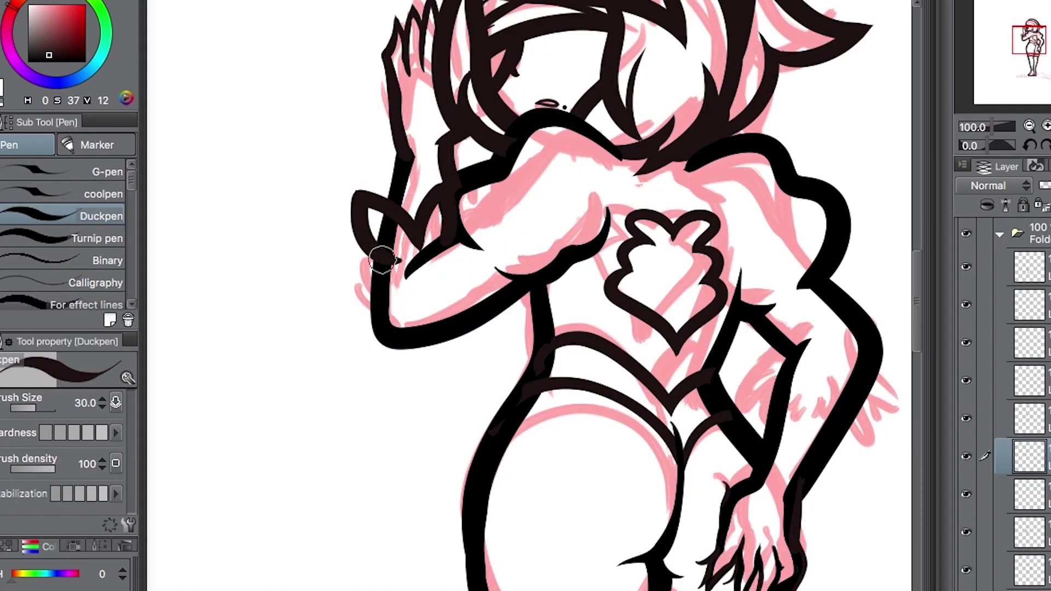
pyautogui.moveTo(376, 296); pyautogui.dragTo(375, 339)
pyautogui.scroll(2, 376, 328)
# - Erase the left cuff's lowest loop and the arm outline crossing inside the ruffles with the Hard eraser
pyautogui.press('e')
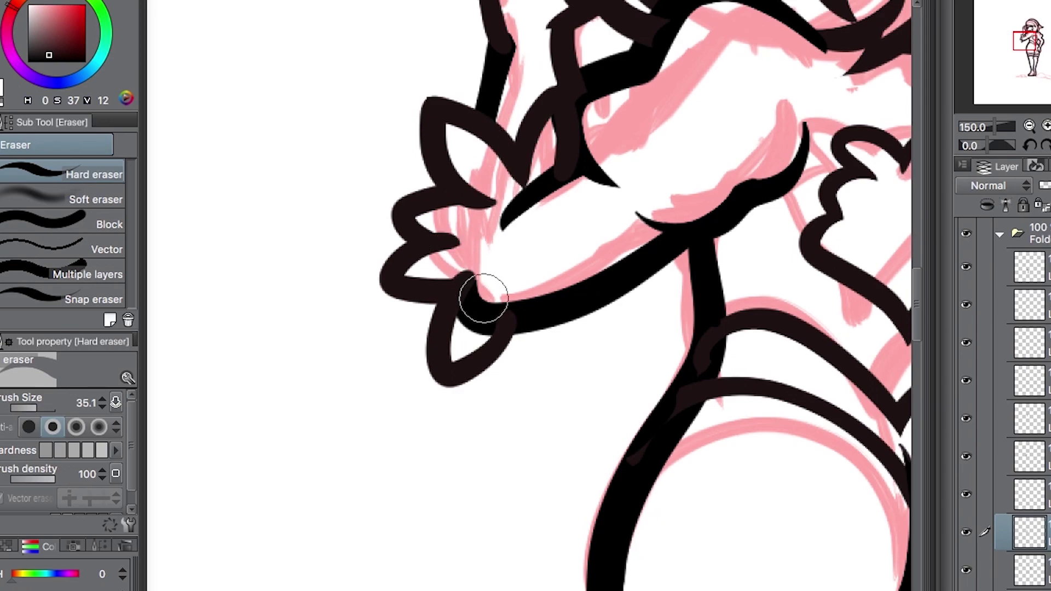
pyautogui.moveTo(471, 362); pyautogui.dragTo(476, 157)
pyautogui.hotkey('alt', '[')
pyautogui.hotkey('alt', '[')
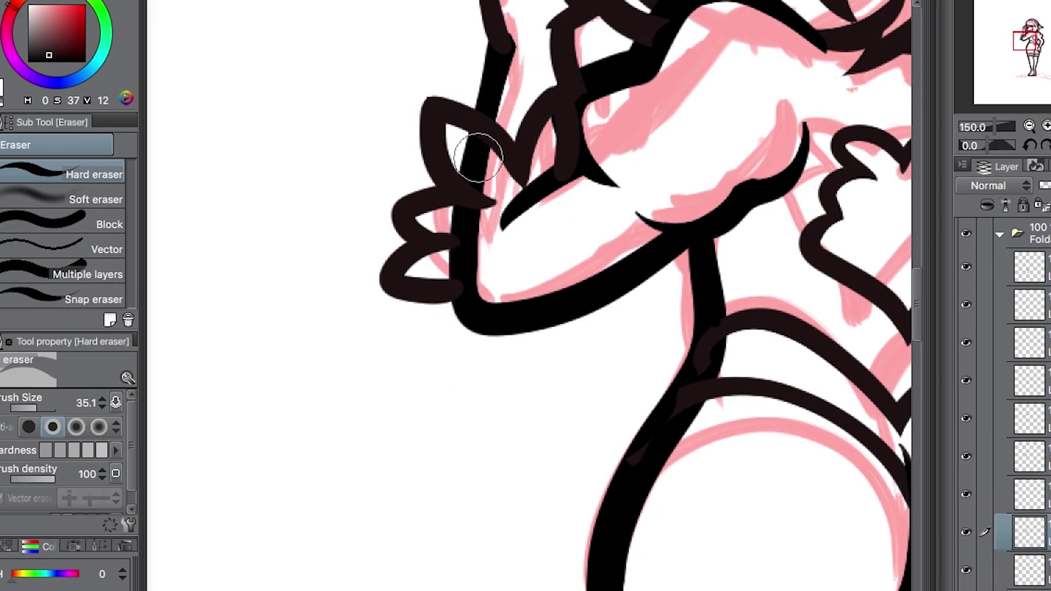
pyautogui.hotkey('alt', ']')
pyautogui.hotkey('alt', ']')
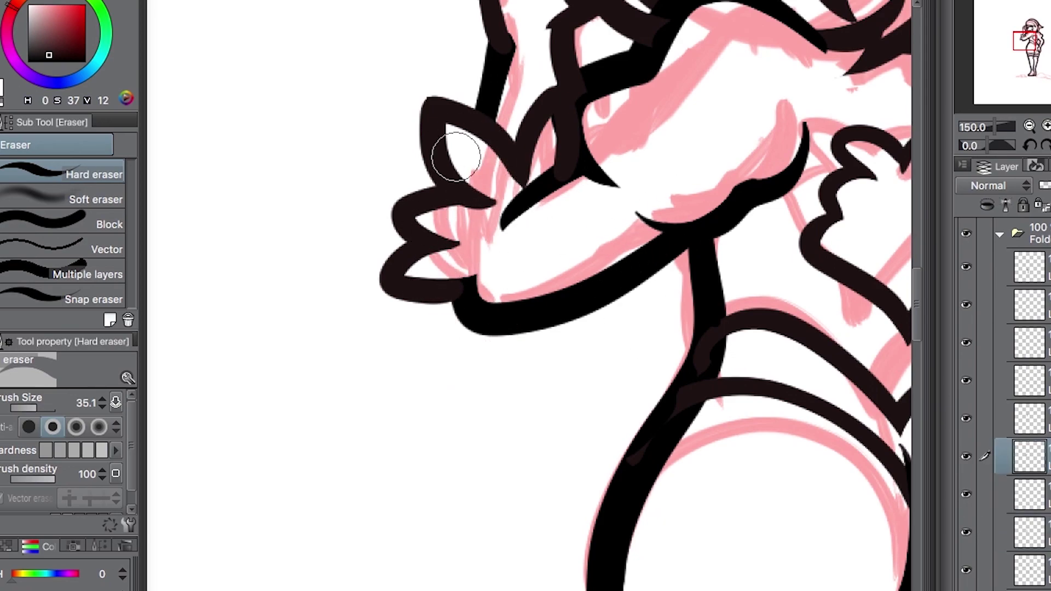
pyautogui.scroll(-3, 416, 89)
# - Ink a leafy ruffled cuff around the right forearm with the Duckpen and erase the arm outline inside it
pyautogui.scroll(3, 384, 25)
pyautogui.press('p')
pyautogui.moveTo(591, 204)
pyautogui.mouseDown()
pyautogui.moveTo(610, 253)
pyautogui.moveTo(728, 211)
pyautogui.mouseUp()
pyautogui.hotkey('alt', '[')
pyautogui.hotkey('alt', '[')
pyautogui.press('e')
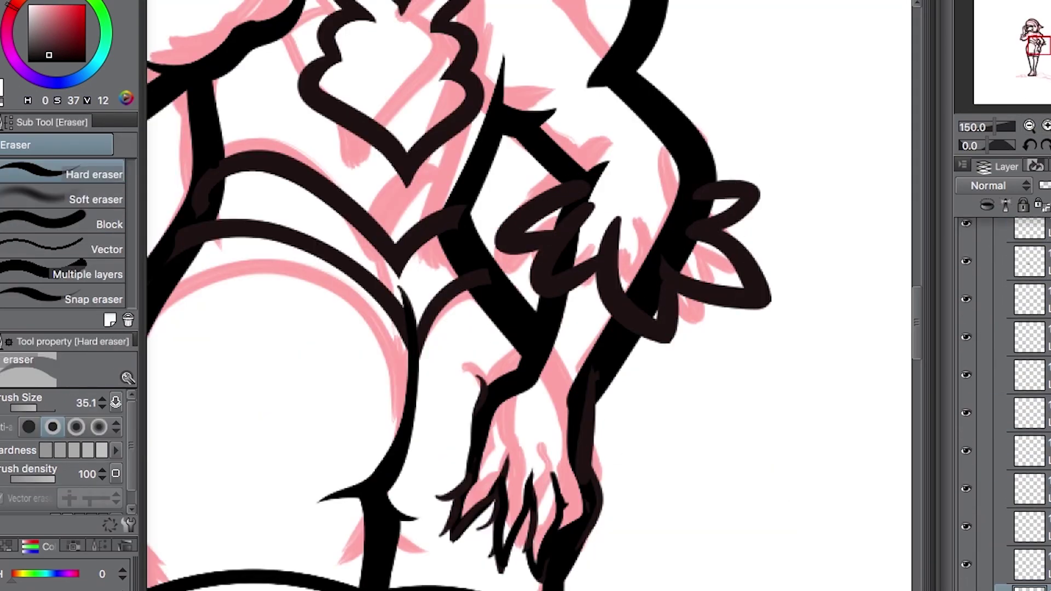
pyautogui.hotkey('alt', ']')
pyautogui.moveTo(611, 263); pyautogui.dragTo(592, 224)
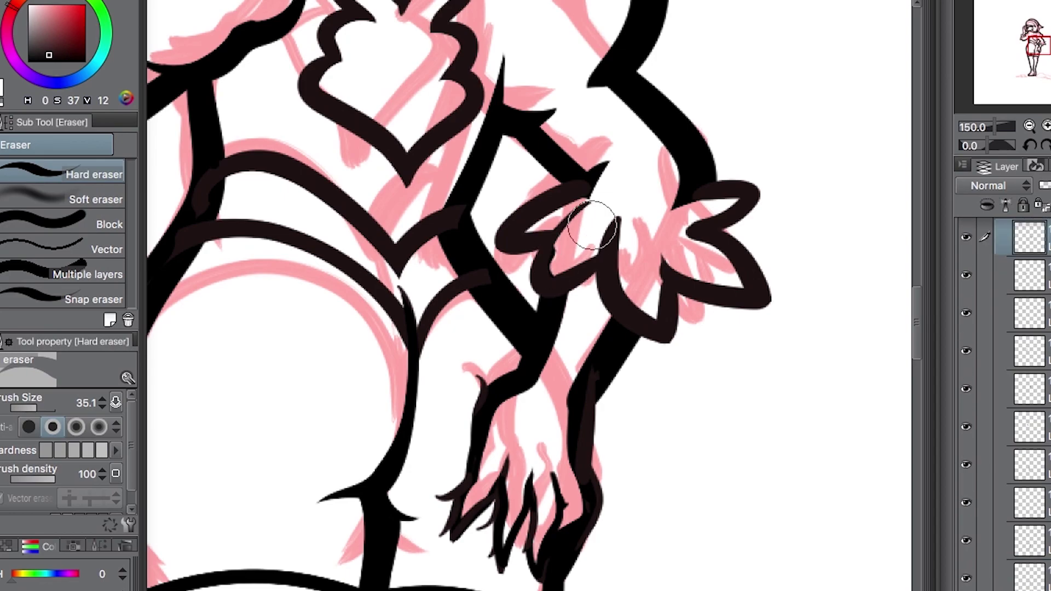
# - Refine the lower leaf tips of the right cuff with the Duckpen and check them with the canvas rotated to -30
pyautogui.press('p')
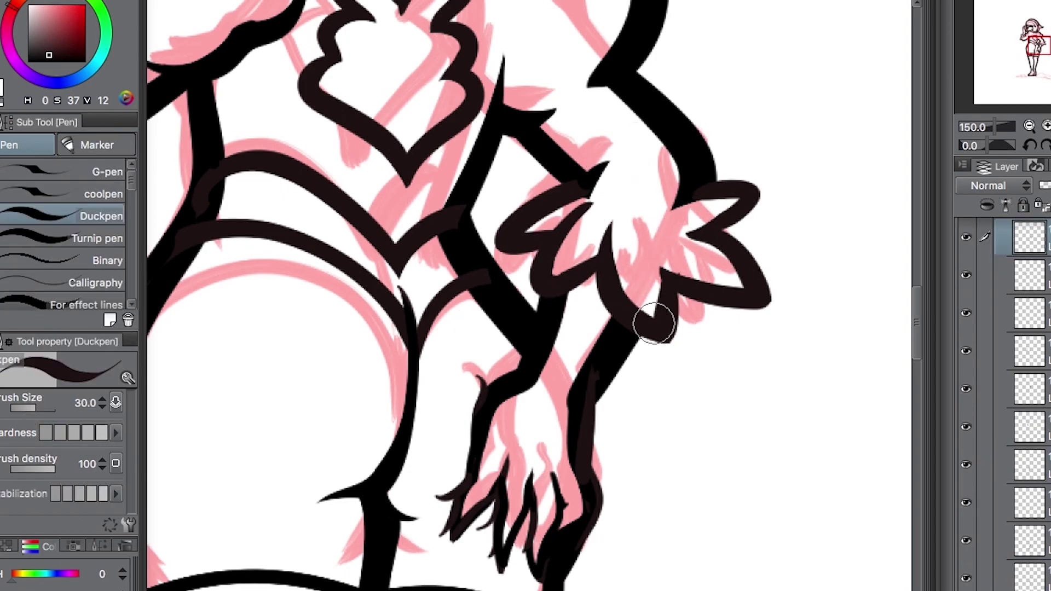
pyautogui.moveTo(657, 317); pyautogui.dragTo(712, 268)
pyautogui.scroll(-3, 657, 317)
pyautogui.scroll(3, 534, 351)
pyautogui.press('e')
pyautogui.press('-')
pyautogui.press('-')
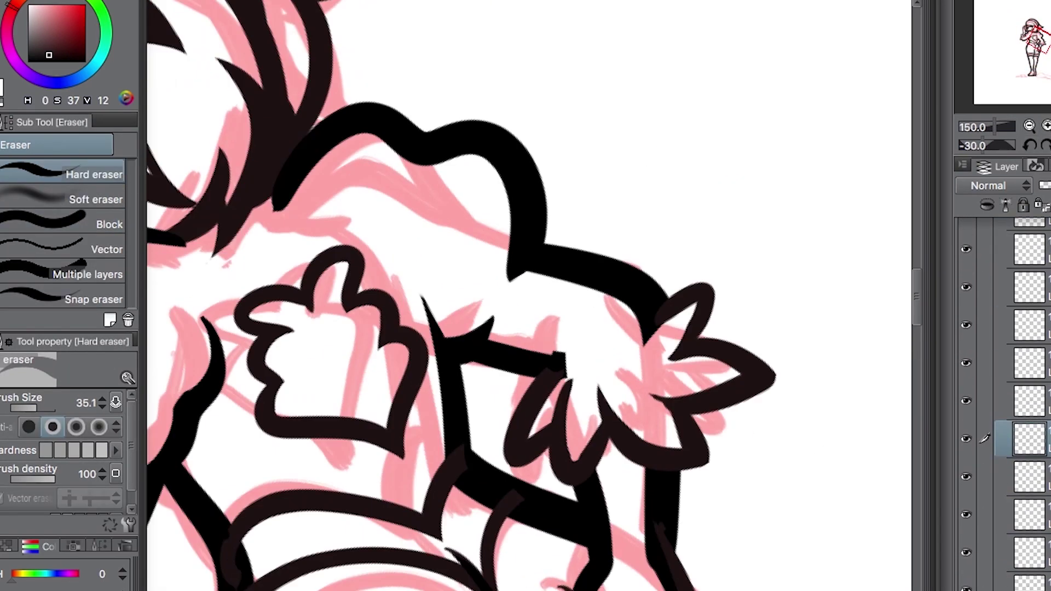
pyautogui.hotkey('ctrl', '0')
pyautogui.scroll(5, 675, 146)
# - Ink a curved glove edge across the wrist of the lowered right hand with the Duckpen and trim its ends
pyautogui.press('p')
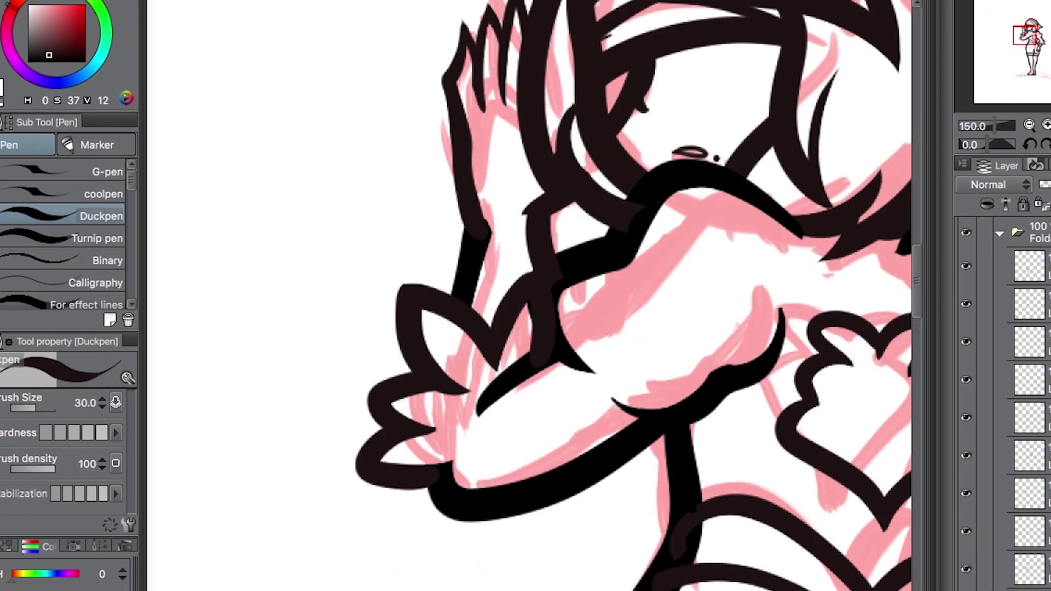
pyautogui.press('e')
pyautogui.scroll(-5, 162, 249)
pyautogui.scroll(-5, 493, 254)
pyautogui.press('p')
pyautogui.press('e')
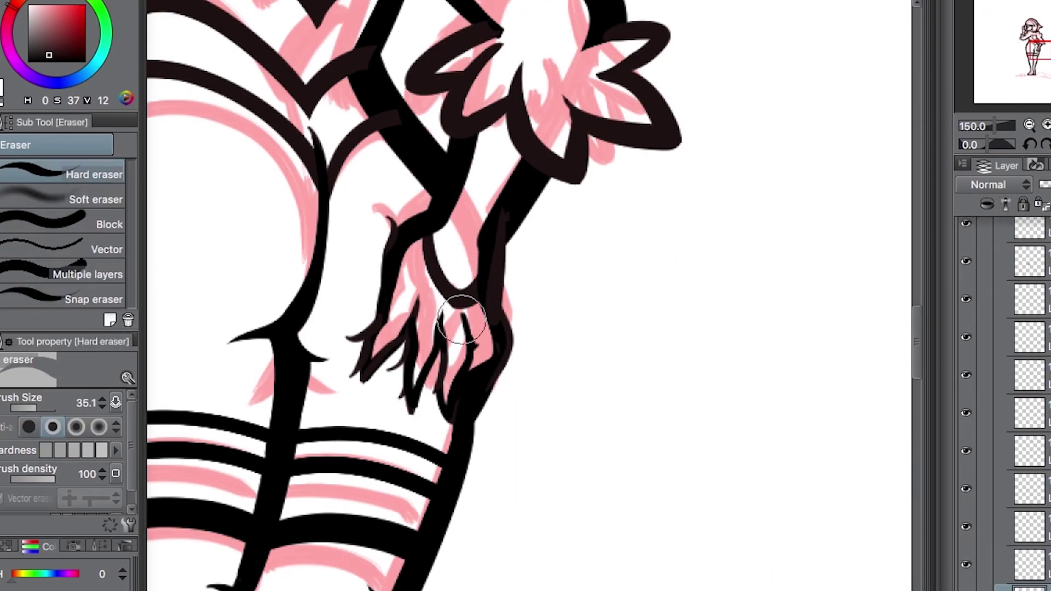
pyautogui.scroll(8, 462, 293)
pyautogui.scroll(-5, 517, 293)
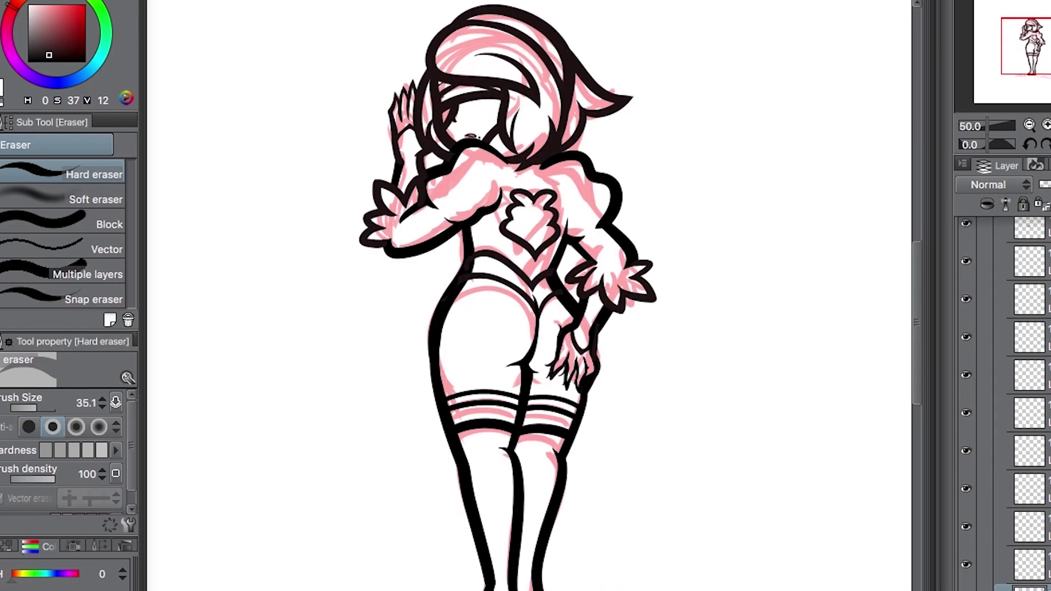
# - Outline a flat jagged shape on the ground left of the feet with the Duckpen, undoing the unsatisfactory strokes
pyautogui.scroll(3, 603, 351)
pyautogui.scroll(3, 512, 400)
pyautogui.press('p')
pyautogui.moveTo(551, 251); pyautogui.dragTo(429, 244)
pyautogui.hotkey('ctrl', 'z')
pyautogui.moveTo(257, 305); pyautogui.dragTo(521, 254)
pyautogui.hotkey('ctrl', 'z')
pyautogui.moveTo(616, 298); pyautogui.dragTo(307, 293)
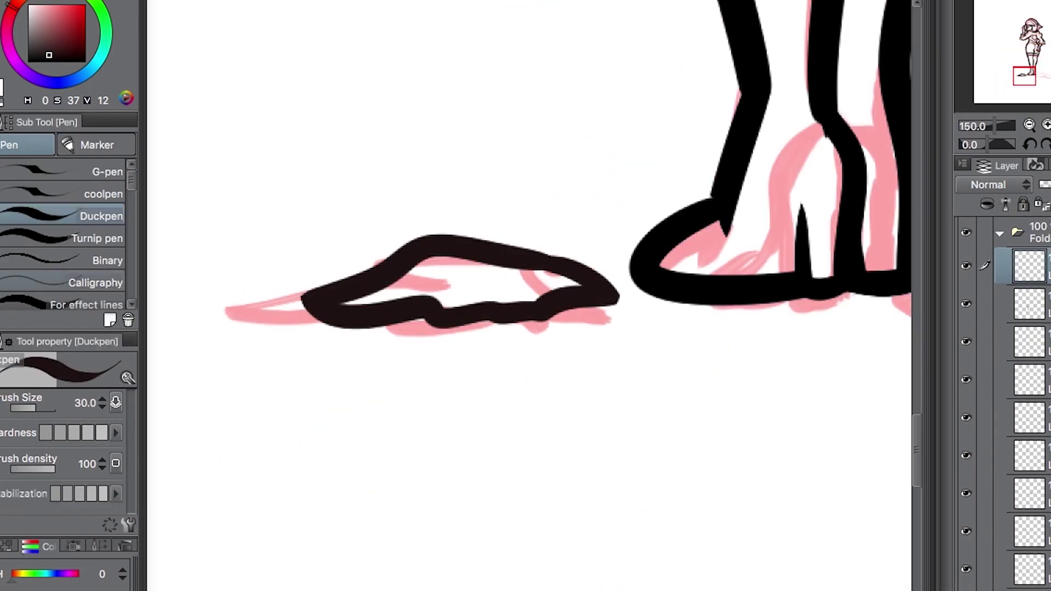
pyautogui.press('e')
# - Try to outline a long wavy shape on the ground right of the feet with the Duckpen
pyautogui.hscroll(10, 422, 323)
pyautogui.press('p')
pyautogui.moveTo(350, 241); pyautogui.dragTo(471, 317)
pyautogui.hotkey('ctrl', 'z')
pyautogui.scroll(-3, 496, 290)
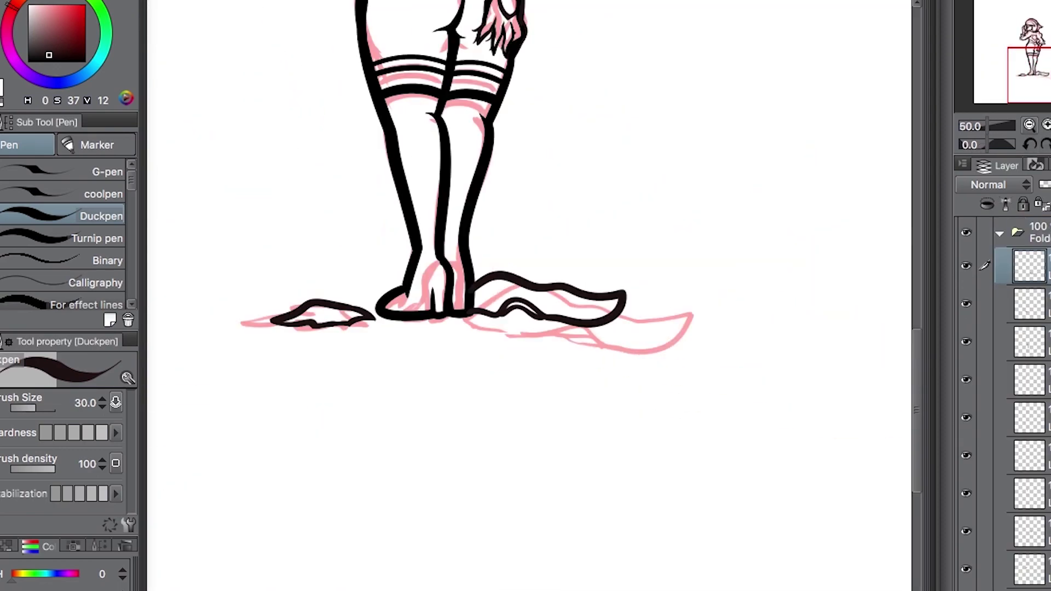
# - Outline a short jagged shape on the ground right of the feet with the Duckpen at size 30
pyautogui.scroll(1, 495, 290)
pyautogui.moveTo(496, 398); pyautogui.dragTo(533, 377)
pyautogui.press('e')
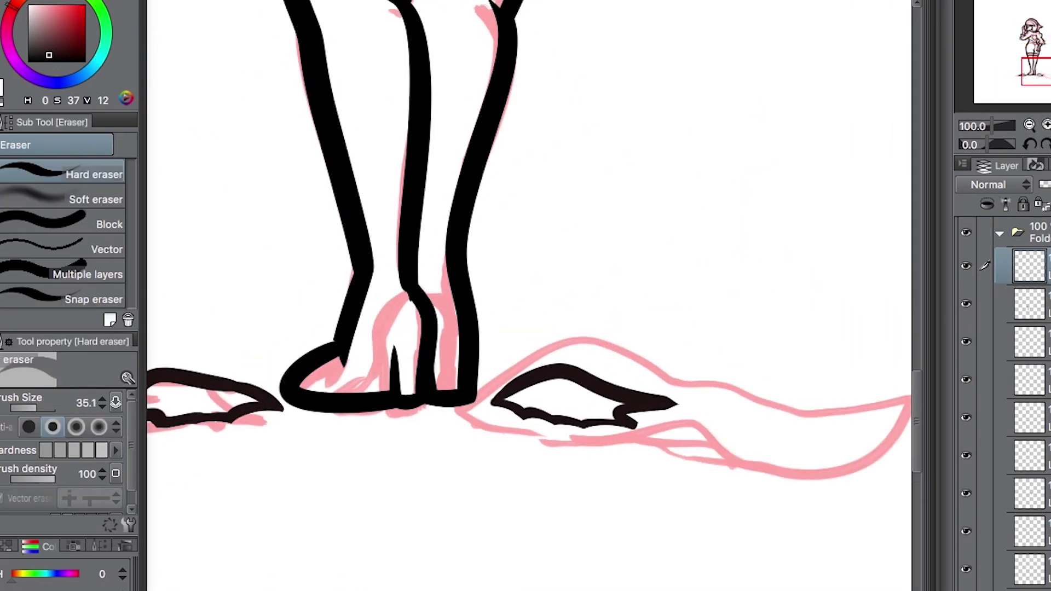
pyautogui.press('p')
# - Remove the red rough sketch from view and redraw the small mouth with the Turnip pen at size 10
pyautogui.scroll(-3, 526, 296)
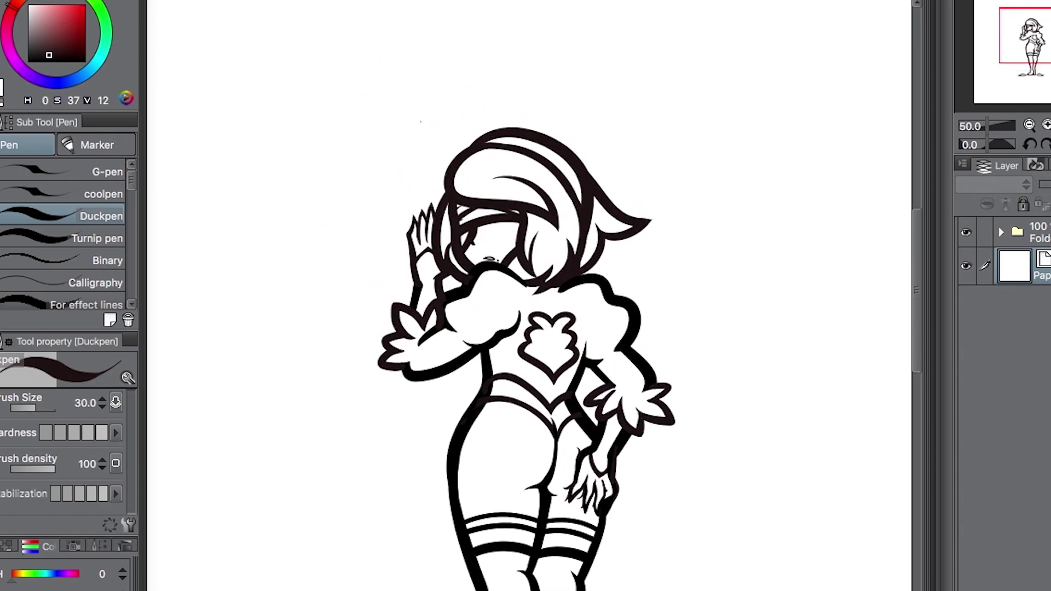
pyautogui.scroll(4, 526, 315)
pyautogui.press('e')
pyautogui.press('p')
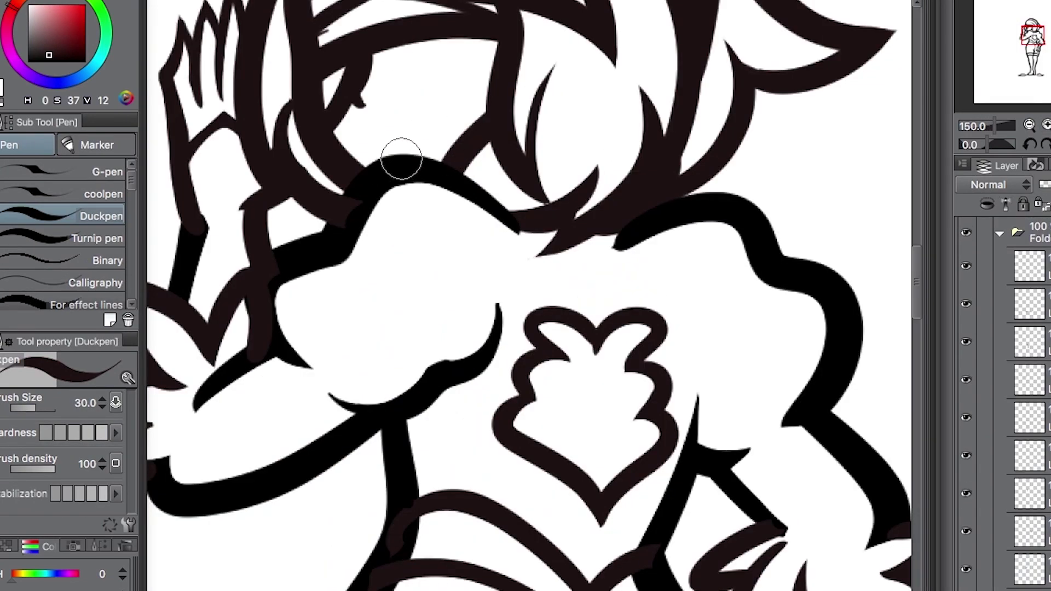
pyautogui.scroll(-3, 392, 152)
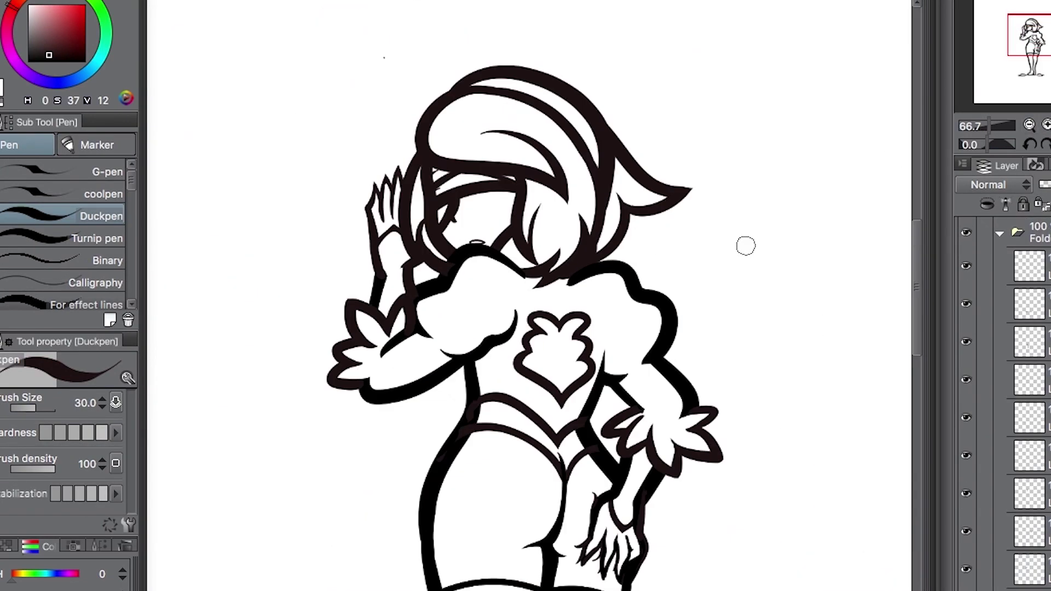
pyautogui.scroll(3, 399, 150)
pyautogui.click(97, 238)
pyautogui.scroll(-3, 525, 296)
pyautogui.scroll(3, 525, 296)
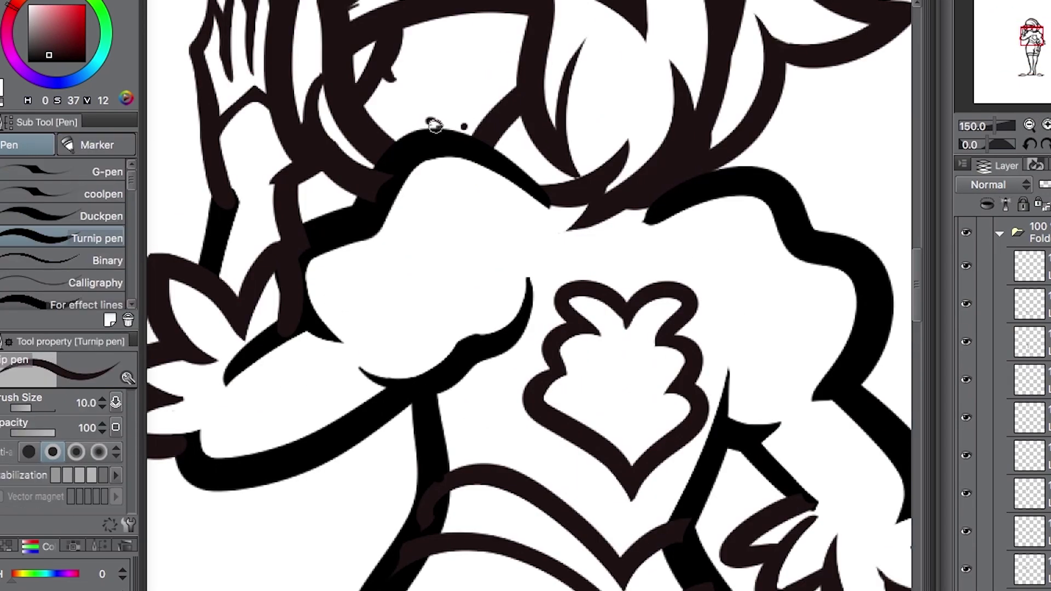
pyautogui.scroll(-3, 525, 296)
# - Fill the flat colours under the line art, with pale pink skin, dark grey clothing and boots, and white trim
pyautogui.click(1000, 233)
pyautogui.click(1030, 295)
pyautogui.scroll(2, 554, 79)
pyautogui.press('g')
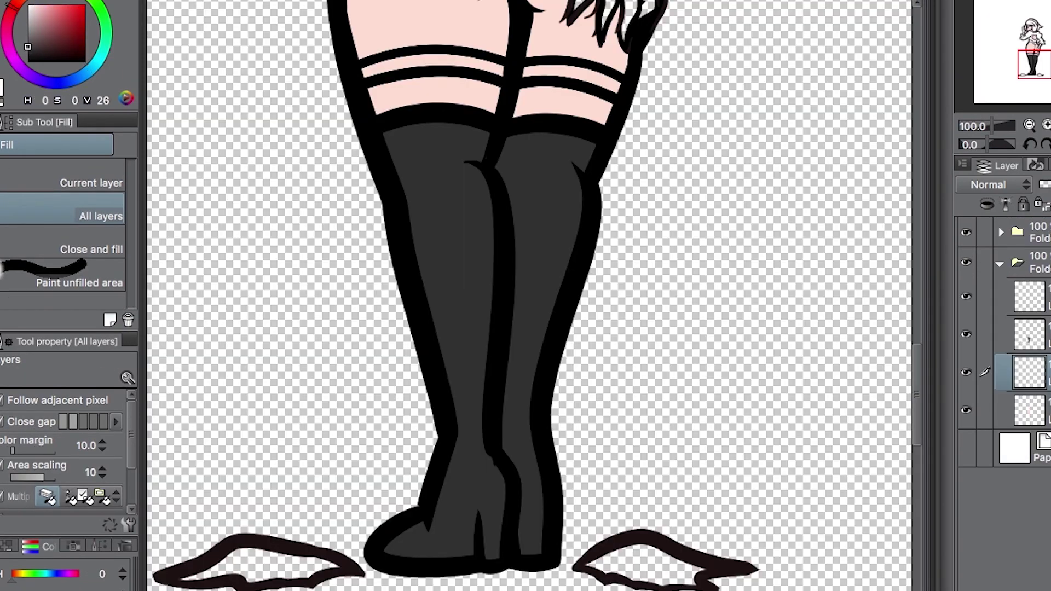
pyautogui.press('p')
pyautogui.scroll(-3, 529, 296)
pyautogui.scroll(2, 529, 296)
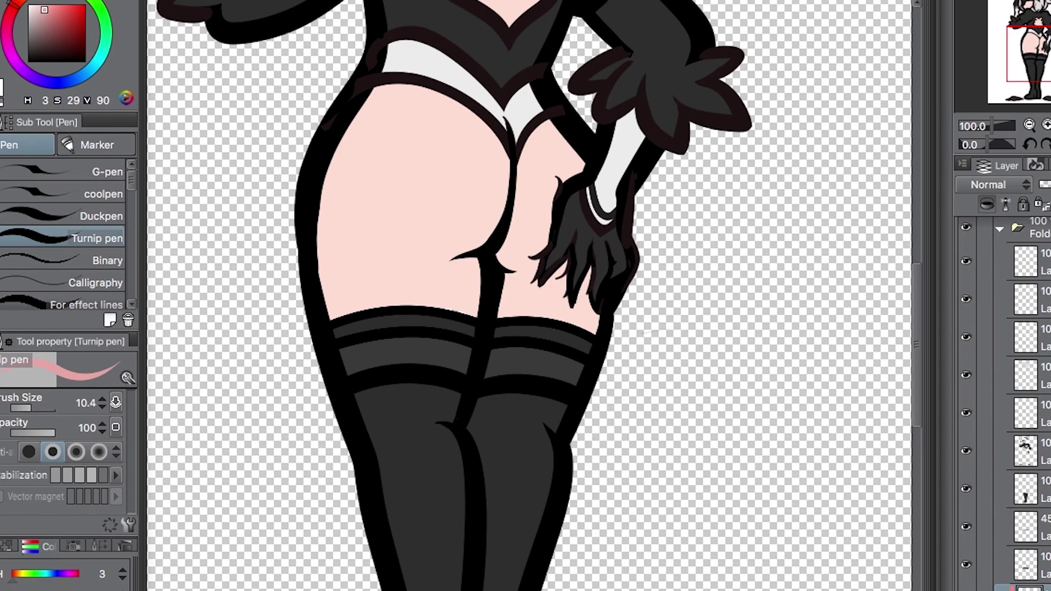
# - Shade the skin in a darker pink, switching from the Turnip pen to the coolpen at size 100
pyautogui.click(103, 194)
pyautogui.moveTo(306, 230); pyautogui.dragTo(400, 317)
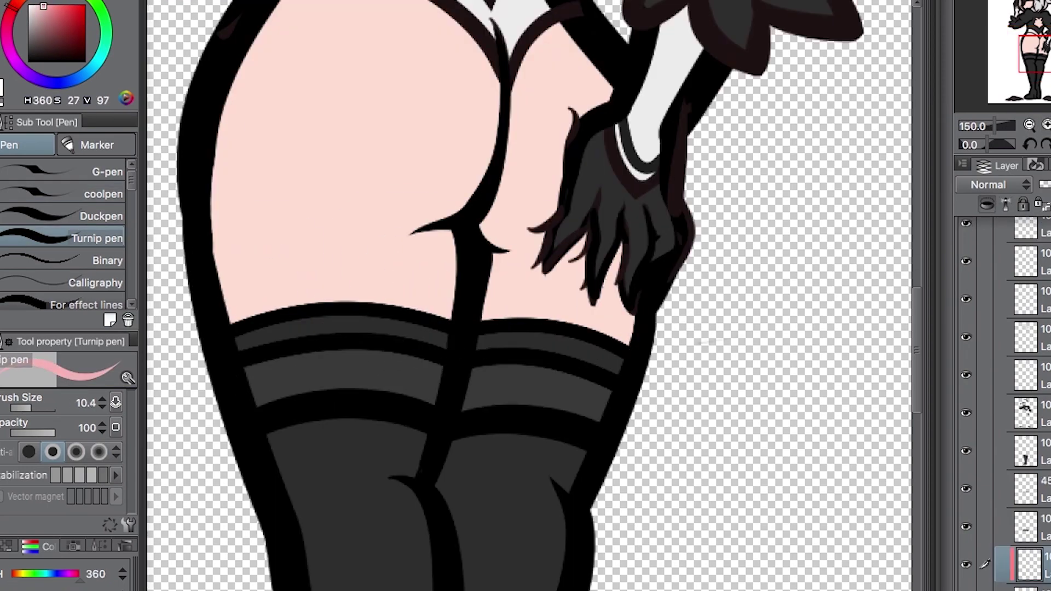
pyautogui.click(103, 194)
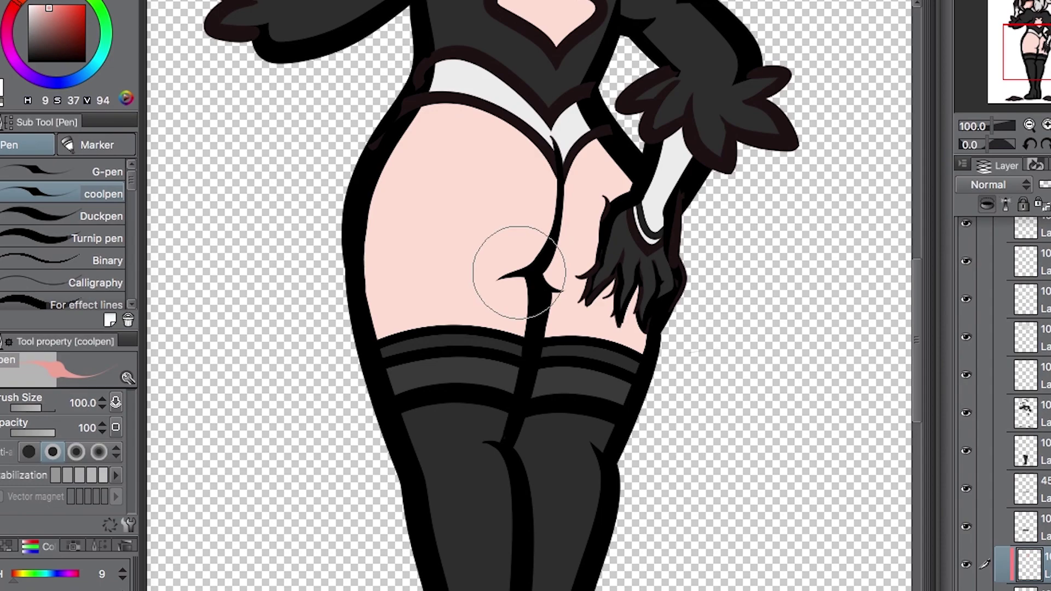
# - Shade the white left forearm in pale blue-grey and the dark bodice and right sleeve in darker grey with the coolpen
pyautogui.scroll(2, 520, 334)
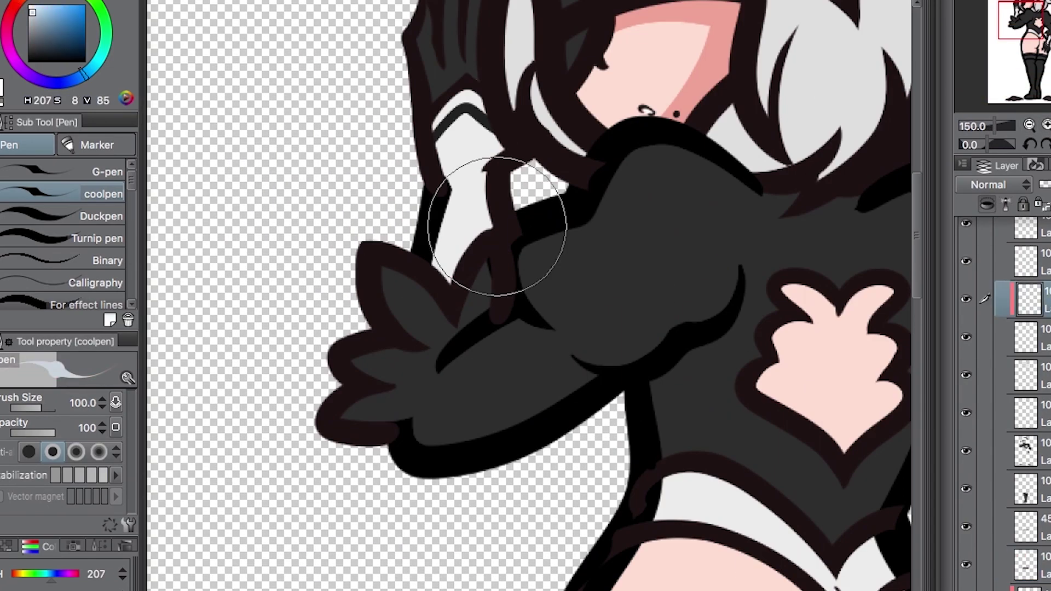
pyautogui.hotkey('ctrl', 'z')
pyautogui.moveTo(509, 200); pyautogui.dragTo(526, 231)
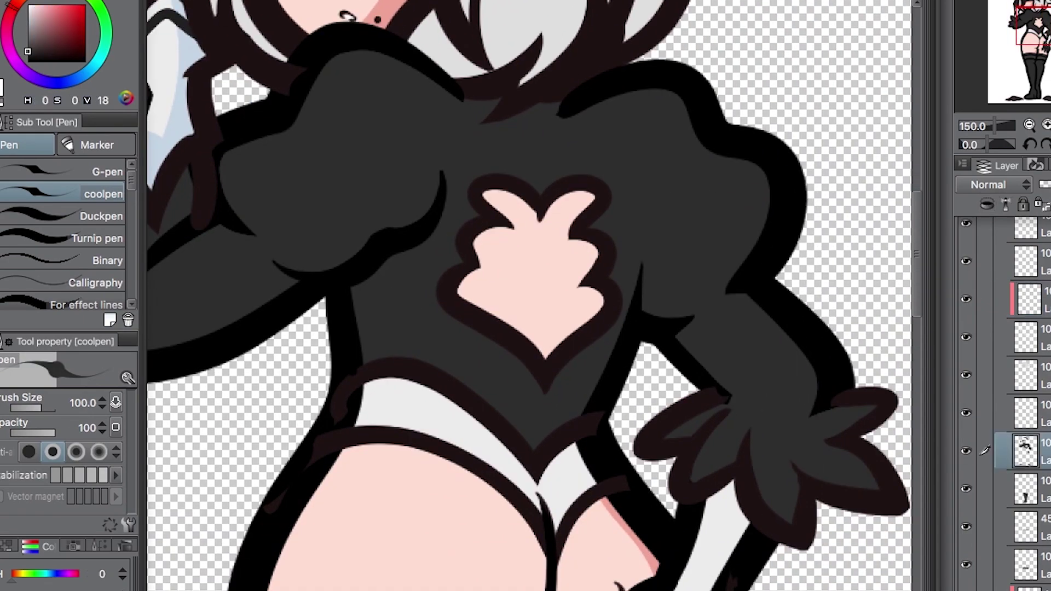
pyautogui.moveTo(647, 181)
pyautogui.mouseDown()
pyautogui.moveTo(735, 235)
pyautogui.moveTo(675, 155)
pyautogui.mouseUp()
pyautogui.moveTo(748, 384)
pyautogui.mouseDown()
pyautogui.moveTo(700, 257)
pyautogui.moveTo(857, 332)
pyautogui.mouseUp()
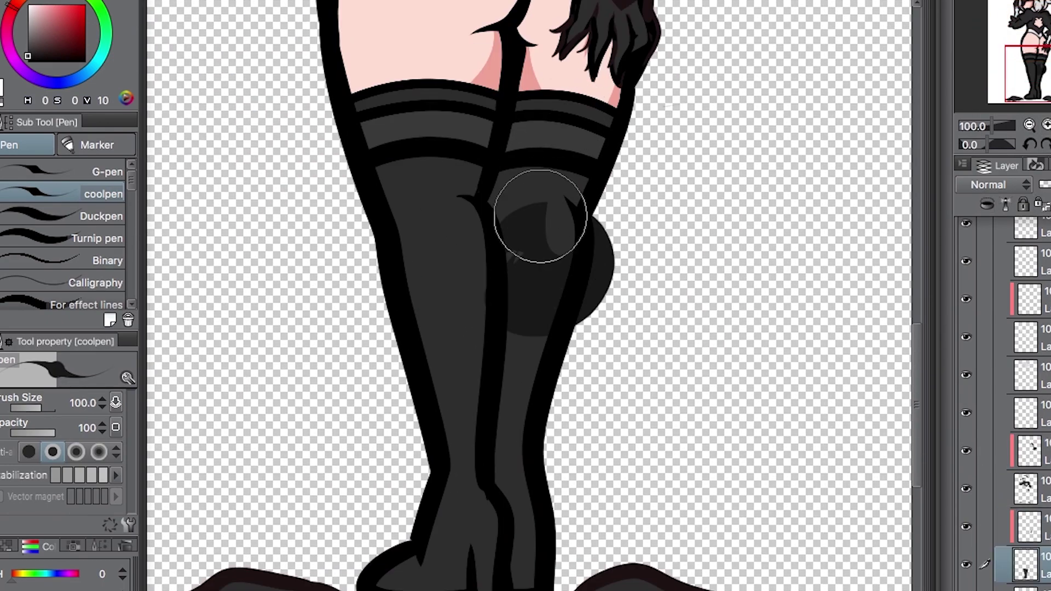
# - Shade the edges of both dark boot legs in darker grey with the coolpen at size 100
pyautogui.moveTo(575, 175); pyautogui.dragTo(499, 559)
pyautogui.hotkey('ctrl', 'z')
pyautogui.press('e')
pyautogui.press('p')
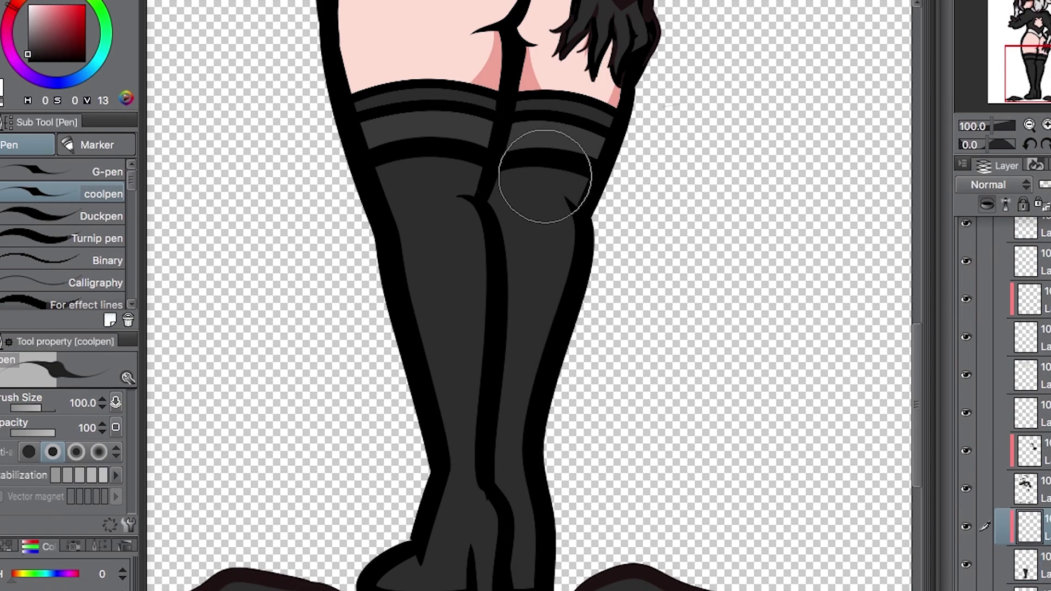
pyautogui.keyDown('alt'); pyautogui.click(577, 191); pyautogui.keyUp('alt')
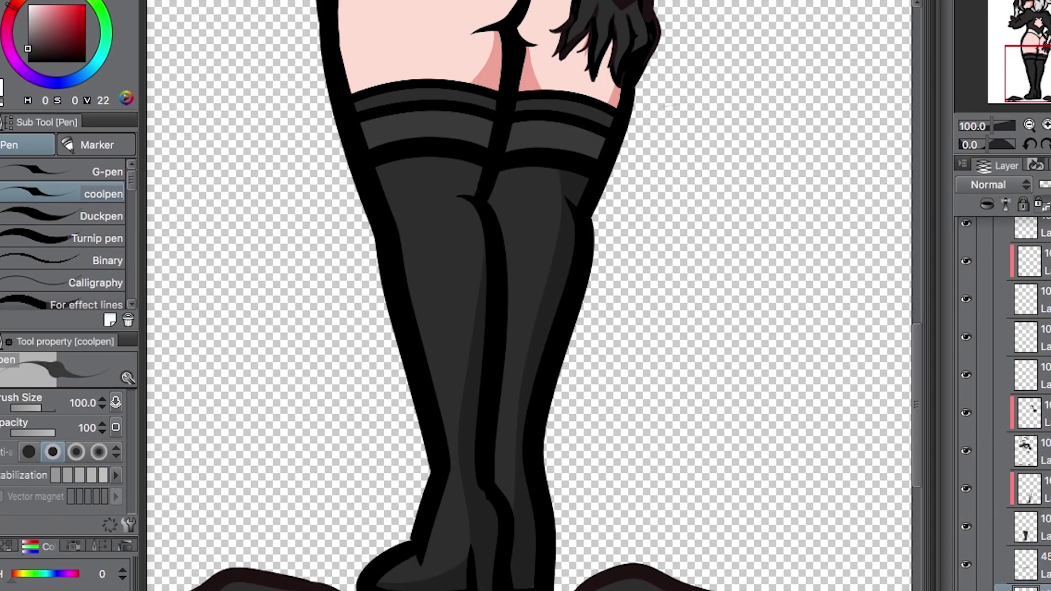
# - Shade the bands at the tops of the thigh-high boots in darker grey and the white right forearm in pale blue-grey
pyautogui.scroll(3, 599, 236)
pyautogui.click(599, 230)
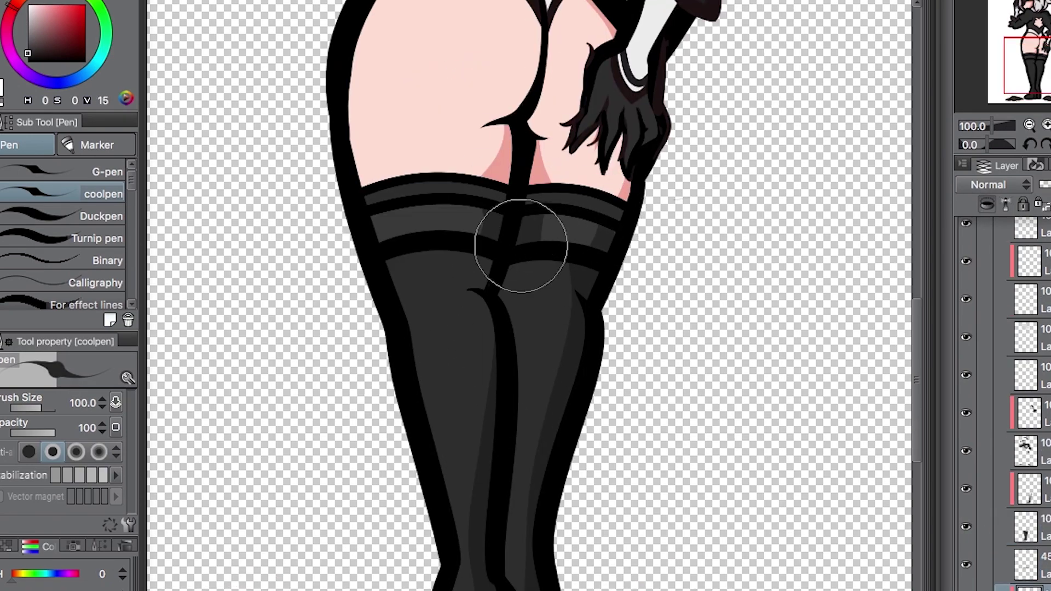
pyautogui.scroll(-3, 521, 246)
pyautogui.press('e')
pyautogui.scroll(-5, 558, 272)
pyautogui.scroll(6, 504, 318)
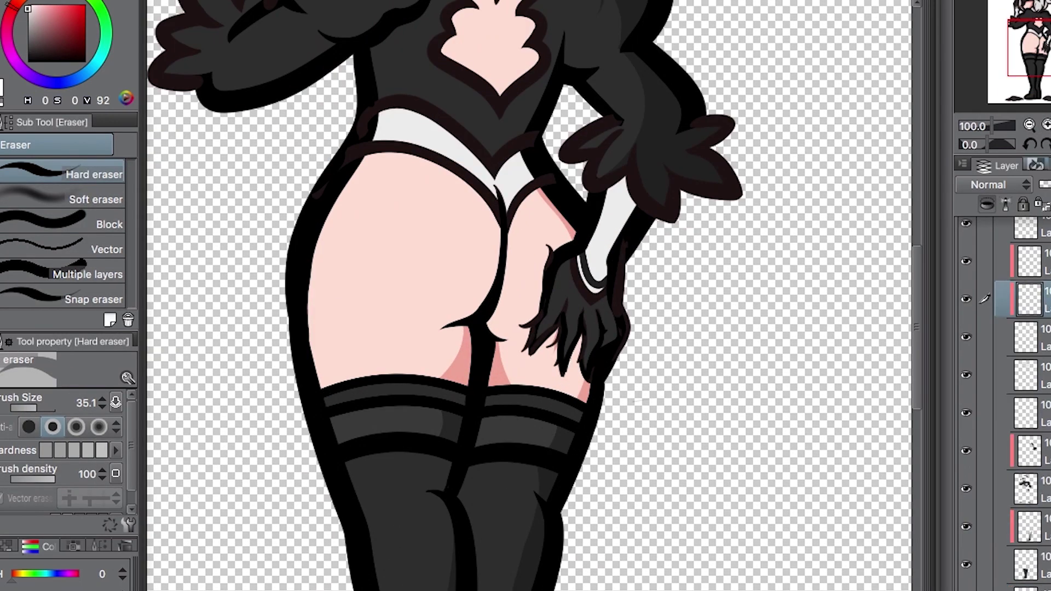
pyautogui.press('p')
pyautogui.scroll(2, 657, 159)
pyautogui.scroll(-4, 588, 392)
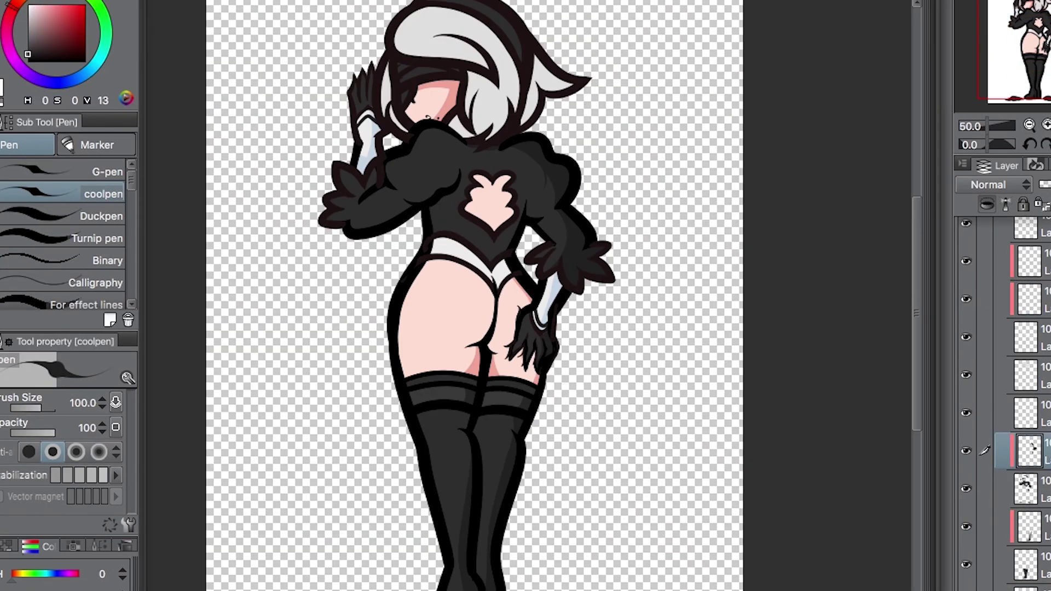
# - Shade the white hair in pale blue-grey along its back edge, outer strands and lower tips with the coolpen at size 100
pyautogui.scroll(6, 455, 109)
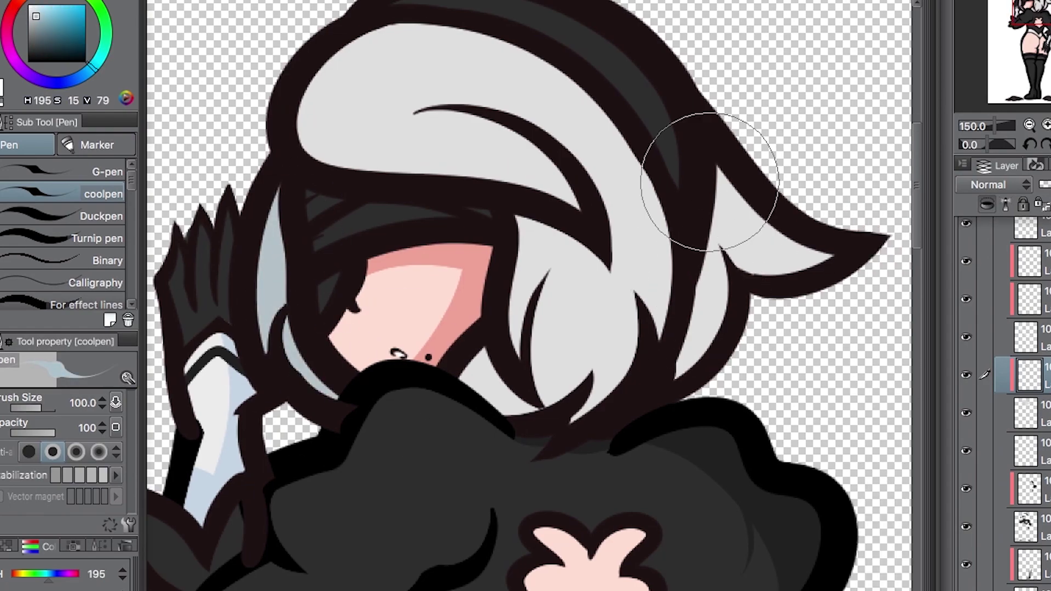
pyautogui.moveTo(708, 159)
pyautogui.mouseDown()
pyautogui.moveTo(528, 349)
pyautogui.moveTo(644, 317)
pyautogui.moveTo(571, 402)
pyautogui.mouseUp()
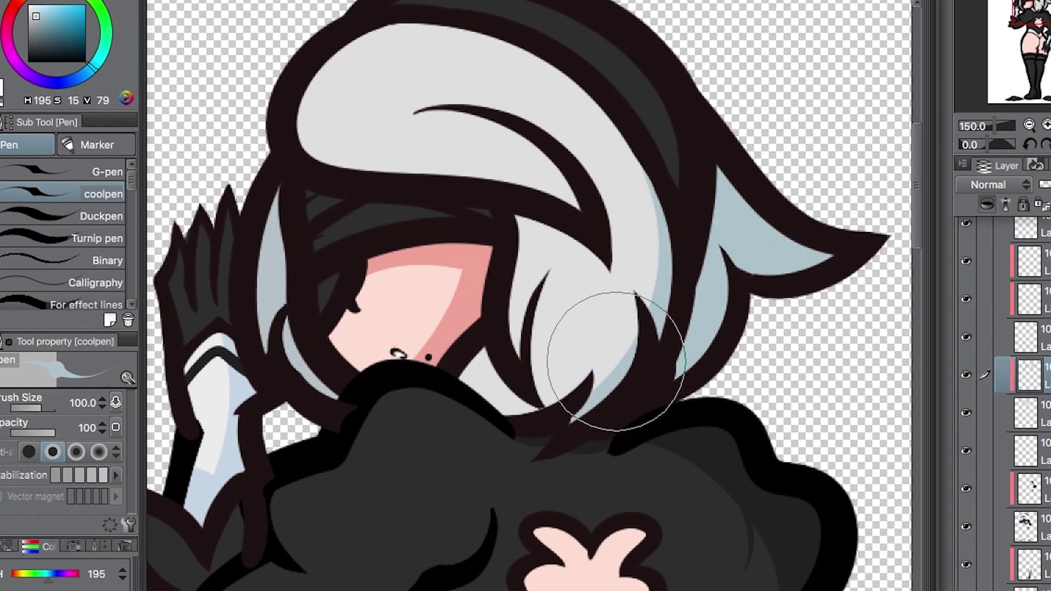
pyautogui.keyDown('alt'); pyautogui.click(672, 367); pyautogui.keyUp('alt')
pyautogui.hotkey('ctrl', '-')
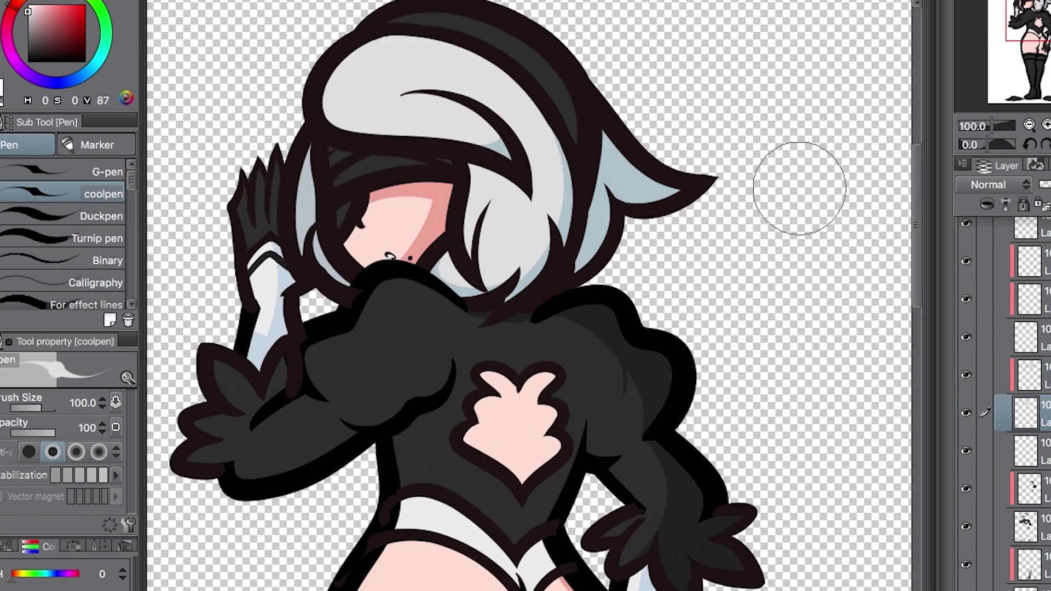
# - Shade the blindfold and the dark headband in darker grey
pyautogui.click(1029, 527)
pyautogui.scroll(-4, 423, 89)
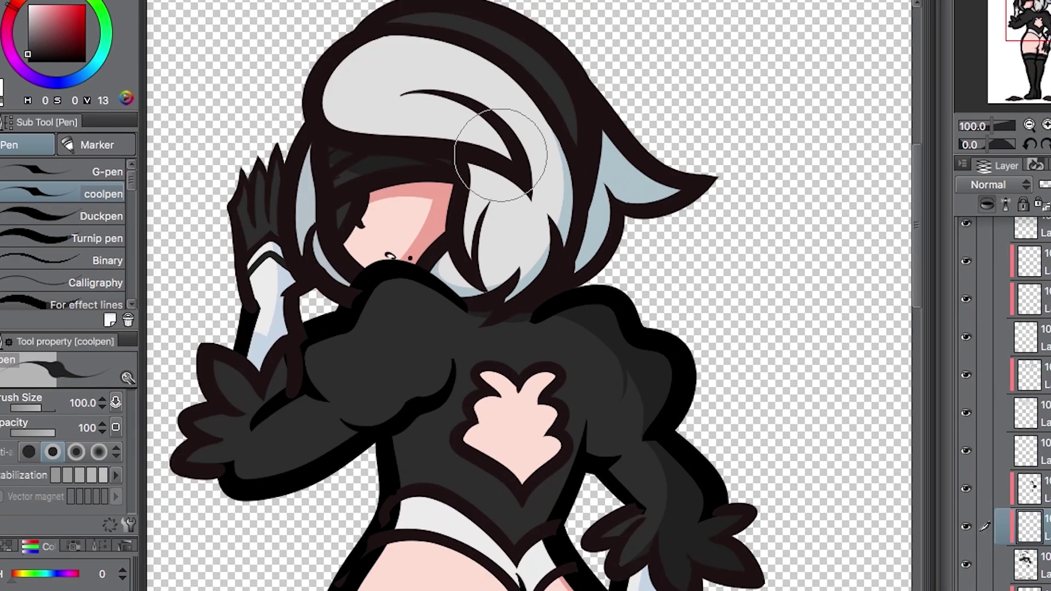
pyautogui.scroll(6, 352, 329)
pyautogui.scroll(-4, 441, 350)
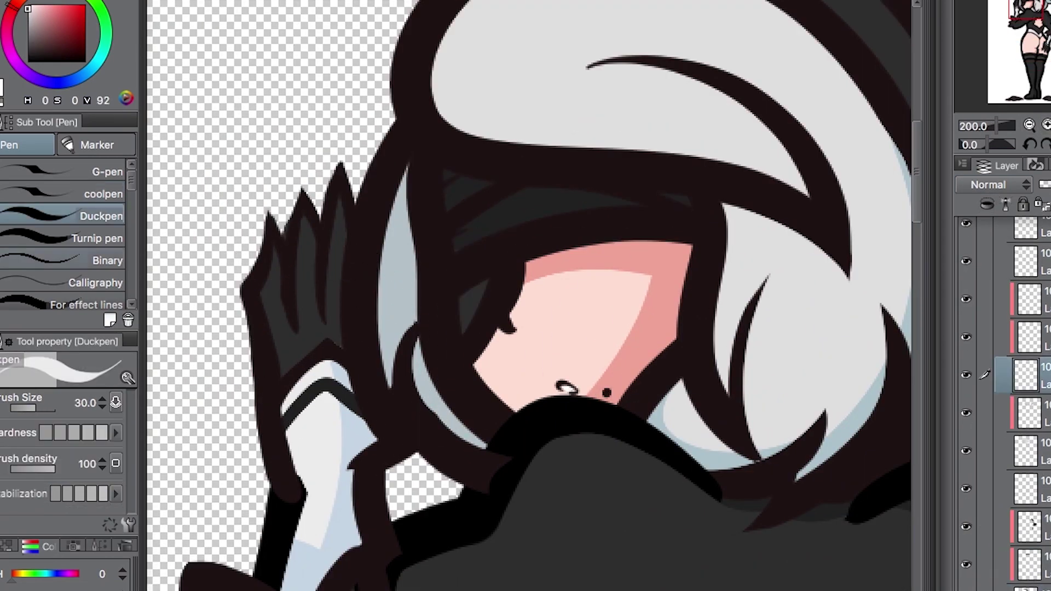
pyautogui.press('e')
pyautogui.scroll(3, 493, 273)
pyautogui.press('p')
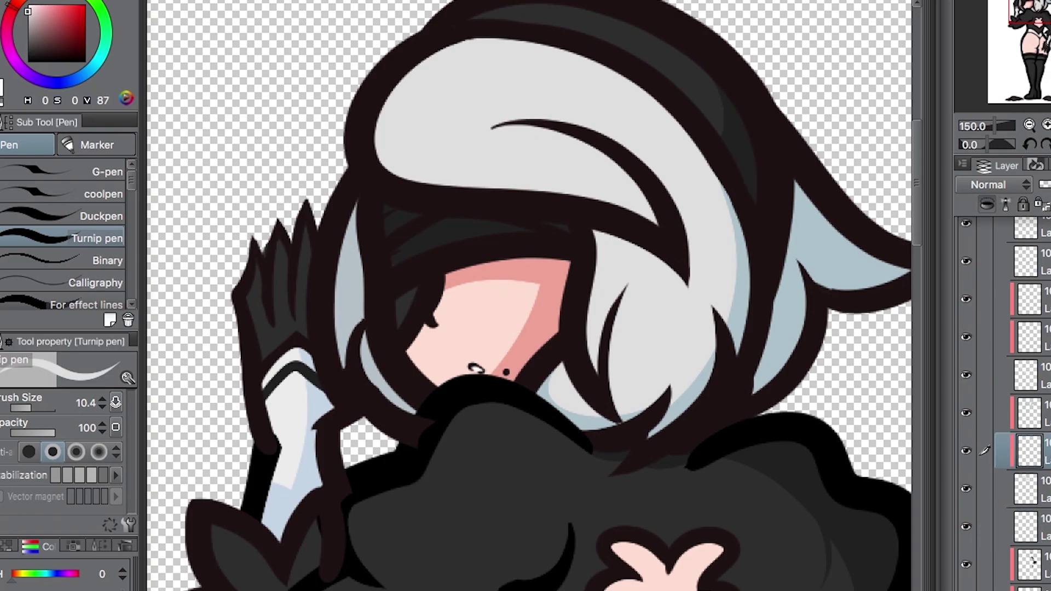
# - Shade the feathery pieces on the ground beside the feet in darker grey with the G-pen at size 115
pyautogui.scroll(-1, 328, 47)
pyautogui.press('e')
pyautogui.scroll(-3, 587, 188)
pyautogui.scroll(2, 545, 327)
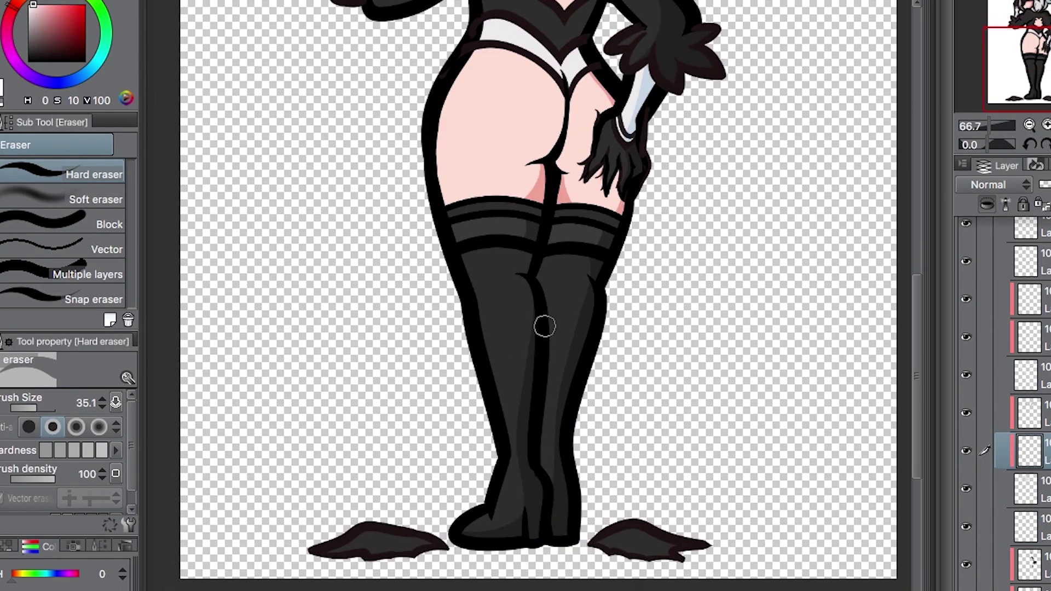
pyautogui.press('p')
pyautogui.scroll(3, 545, 326)
pyautogui.scroll(-4, 535, 273)
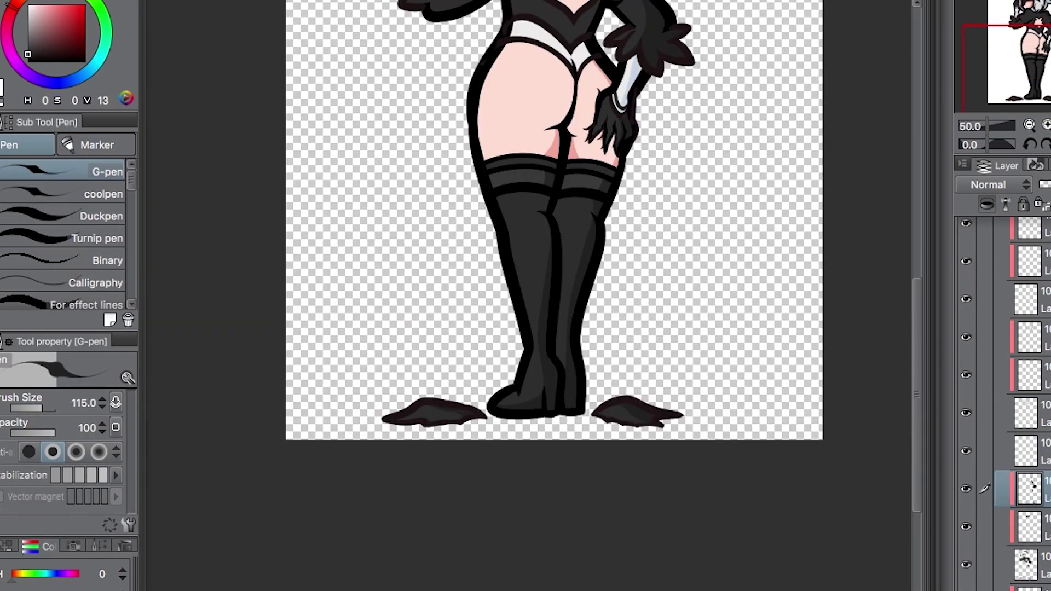
# - Add soft lighter-grey highlights with the Soft airbrush, at size 216.5 on the boots and 118.1 on the dark sleeves
pyautogui.press('b')
pyautogui.scroll(3, 535, 376)
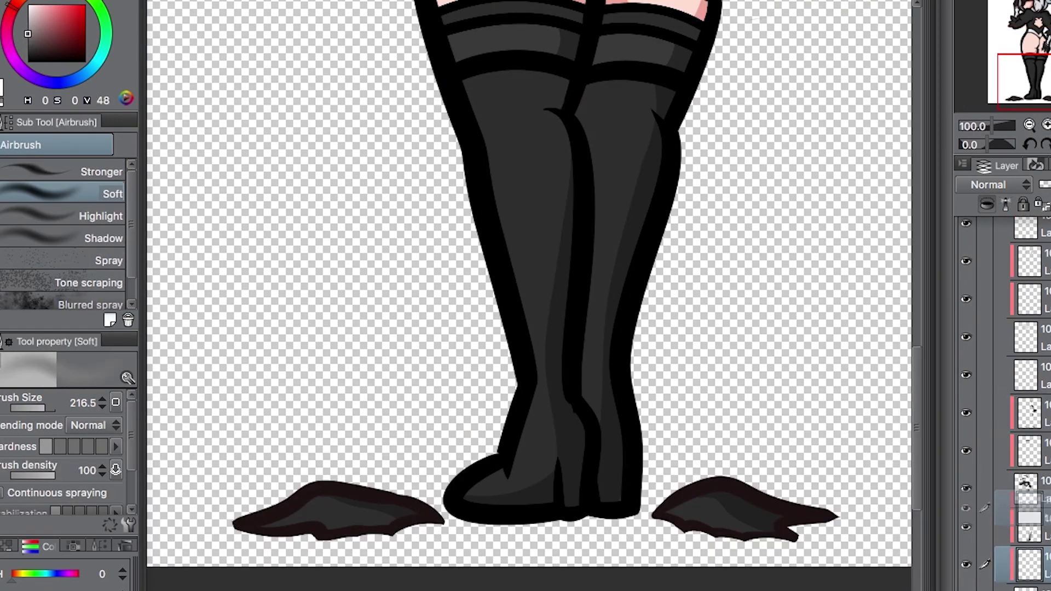
pyautogui.moveTo(490, 93); pyautogui.dragTo(512, 241)
pyautogui.press('p')
pyautogui.scroll(10, 353, 230)
pyautogui.press('b')
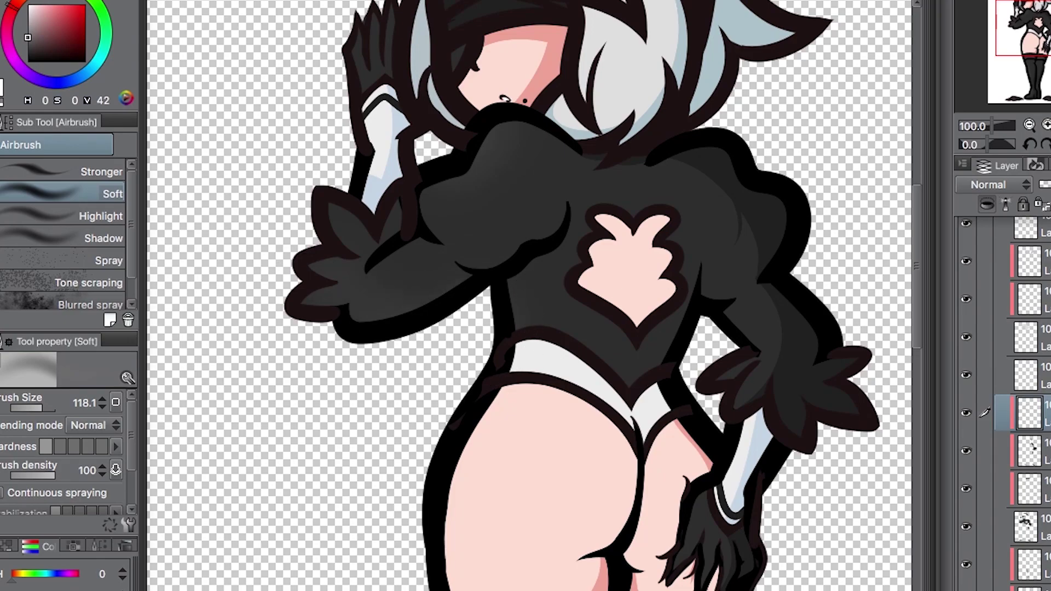
# - Paint a small pale highlight on the skin at the left hip and pale pink highlight marks on the hair
pyautogui.scroll(1, 534, 296)
pyautogui.scroll(-3, 359, 82)
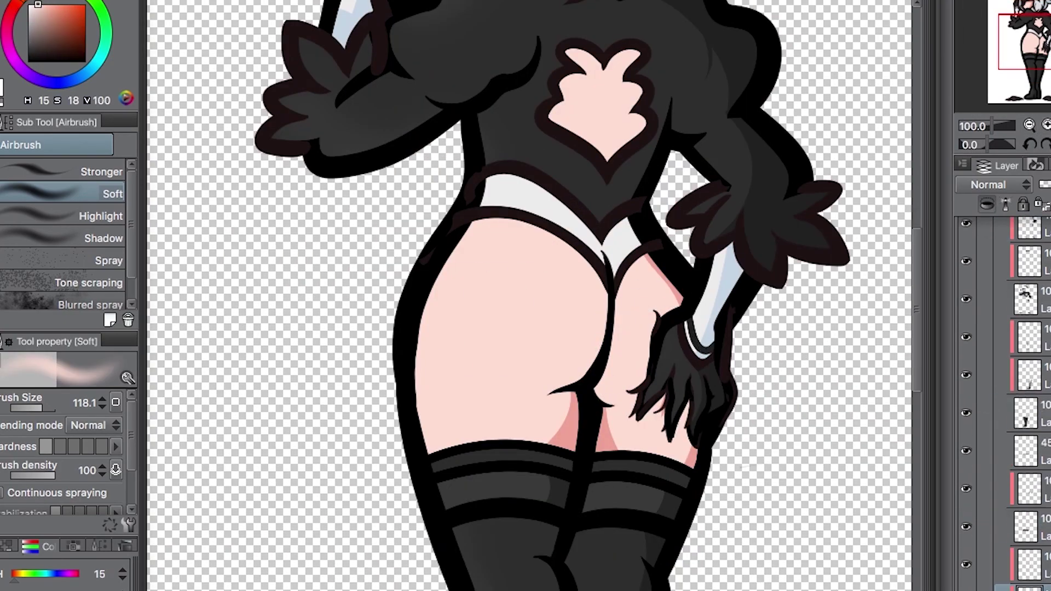
pyautogui.press('p')
pyautogui.scroll(-2, 329, 55)
pyautogui.scroll(2, 281, 17)
# - Try a dark grey background with a soft airbrushed shadow behind the figure
pyautogui.scroll(-5, 559, 117)
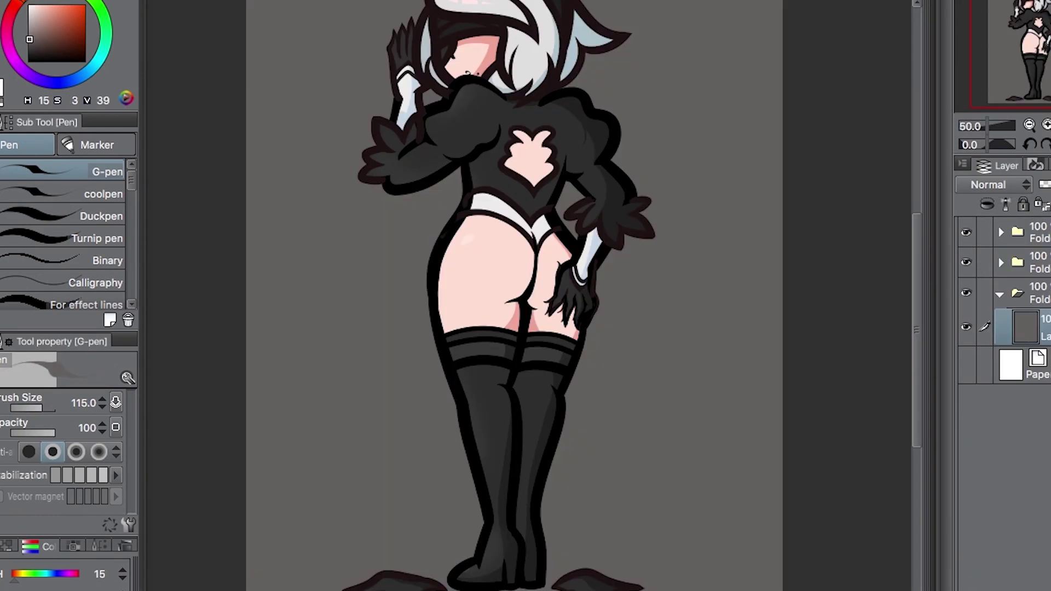
pyautogui.hotkey('alt', 'Delete')
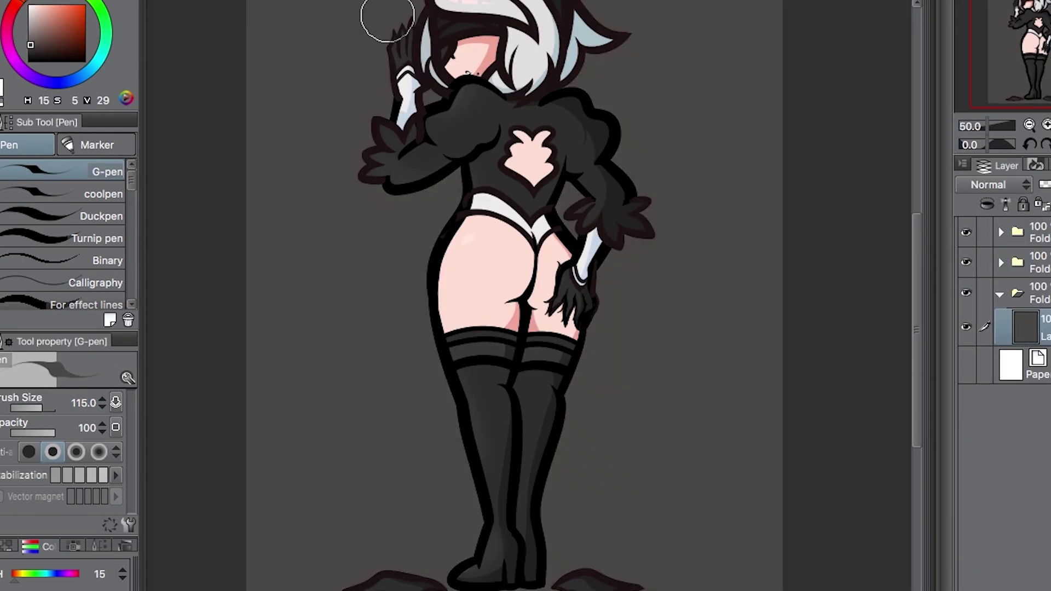
pyautogui.scroll(1, 387, 21)
pyautogui.press('b')
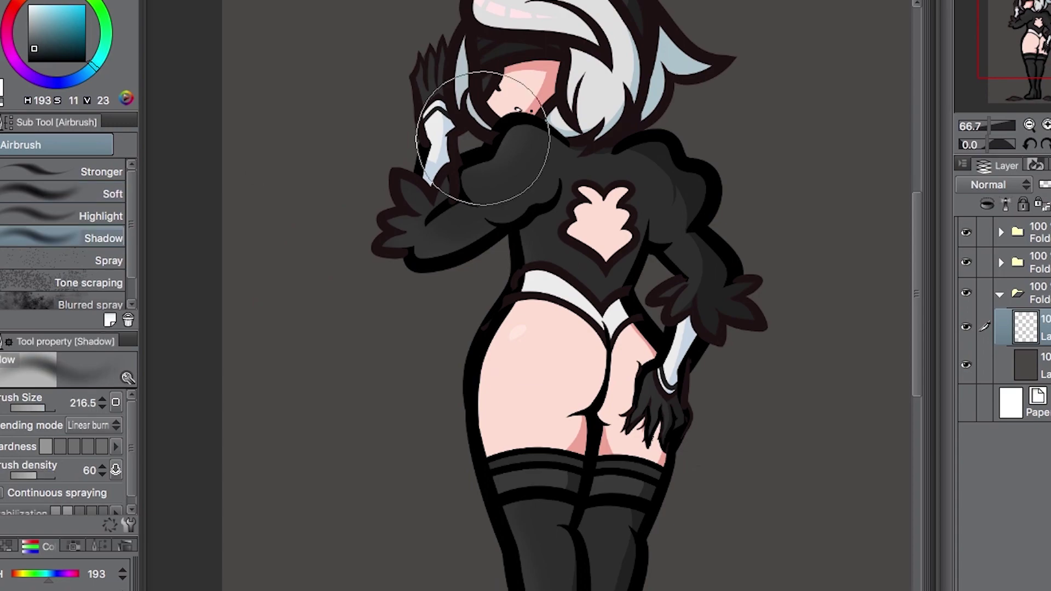
pyautogui.click(82, 193)
pyautogui.scroll(-1, 517, 282)
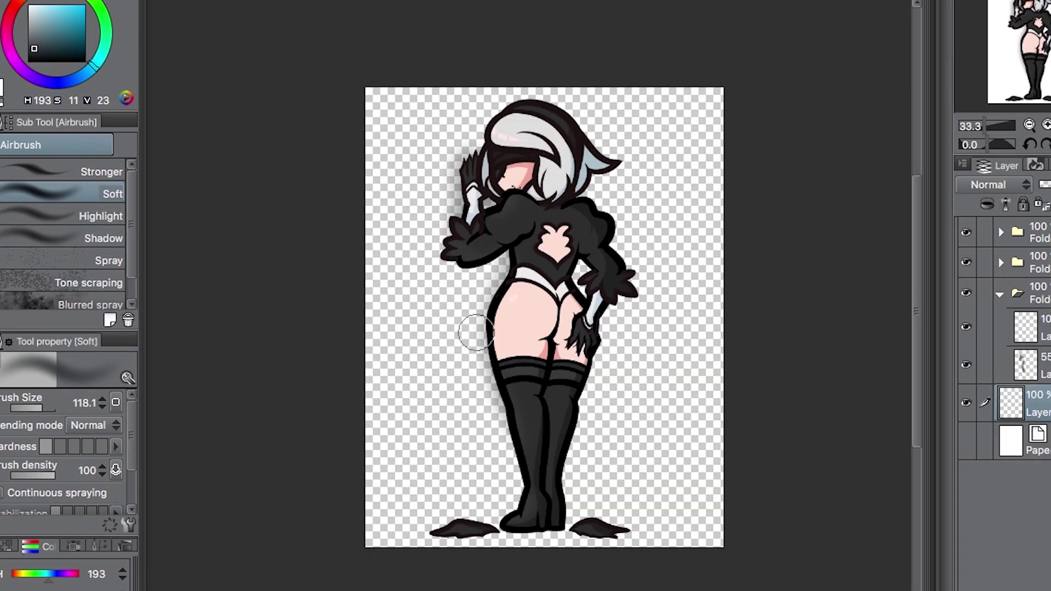
# - Fill the background with a flat muted purple and start a darker shadow around the figure with the Shadow airbrush at size 78.8
pyautogui.press('g')
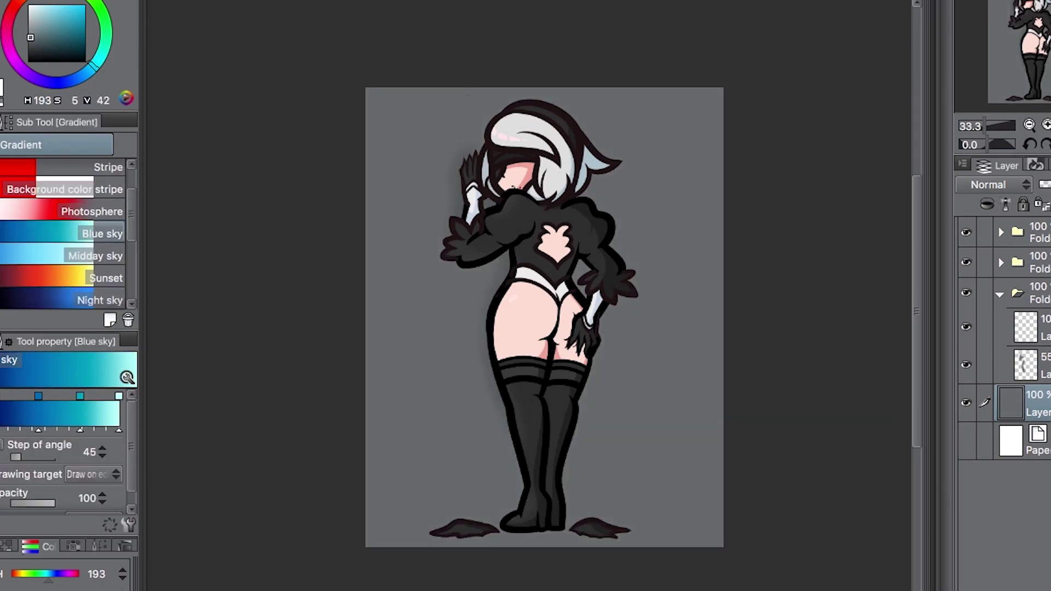
pyautogui.moveTo(725, 157); pyautogui.dragTo(859, 61)
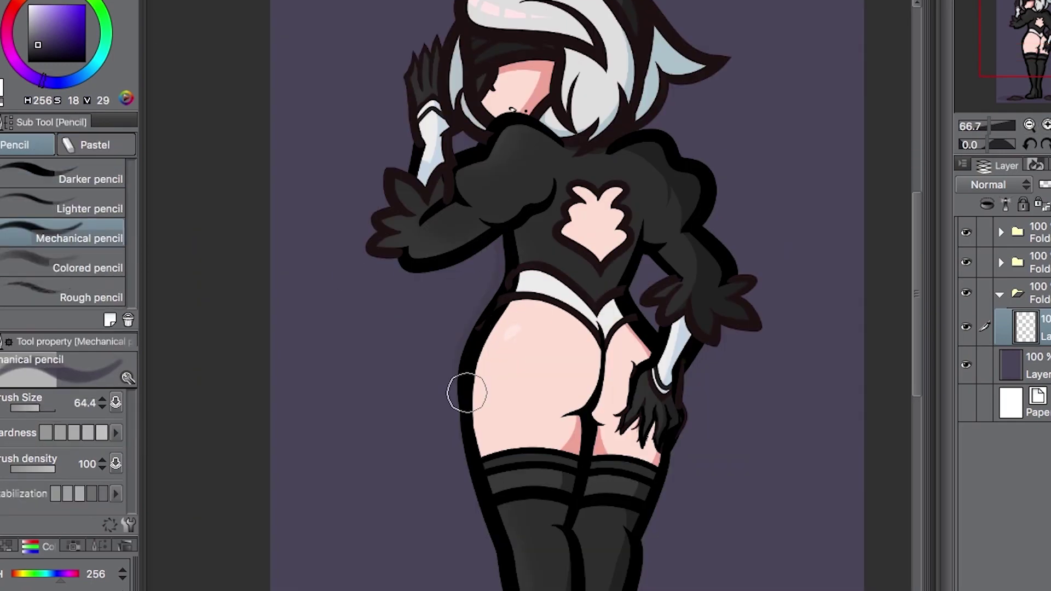
pyautogui.hotkey('ctrl', '+')
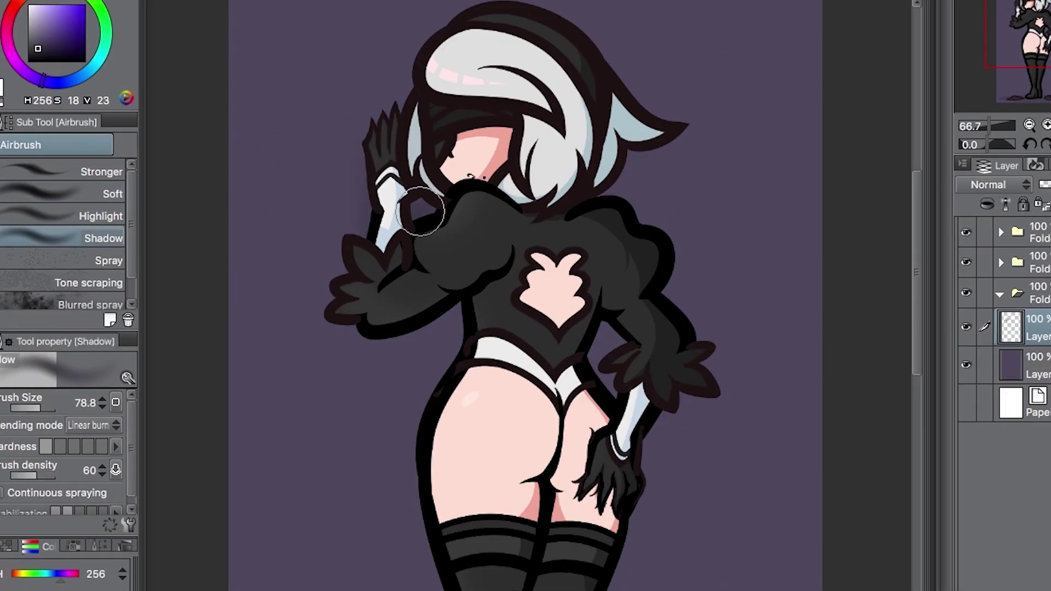
pyautogui.scroll(1, 390, 176)
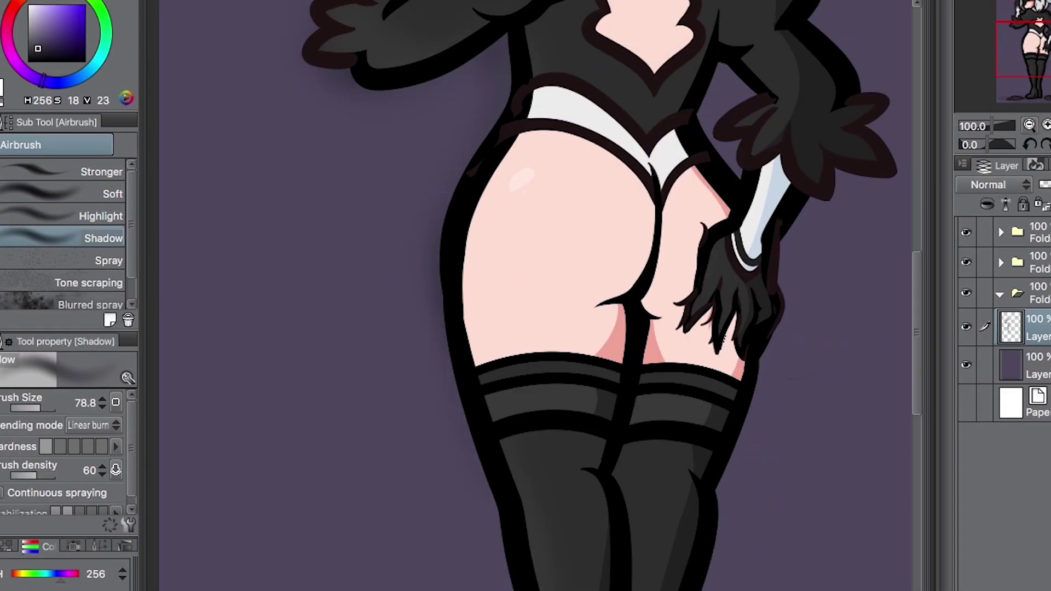